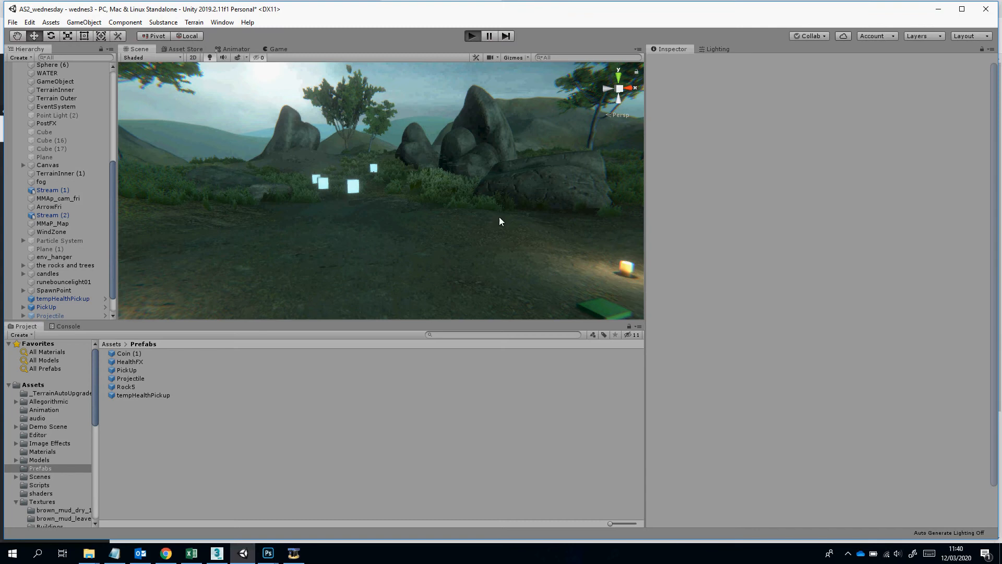
Run the game and walk the player through the glowing health pickup cubes to test collecting them
{"action": "key", "text": "ctrl+p"}
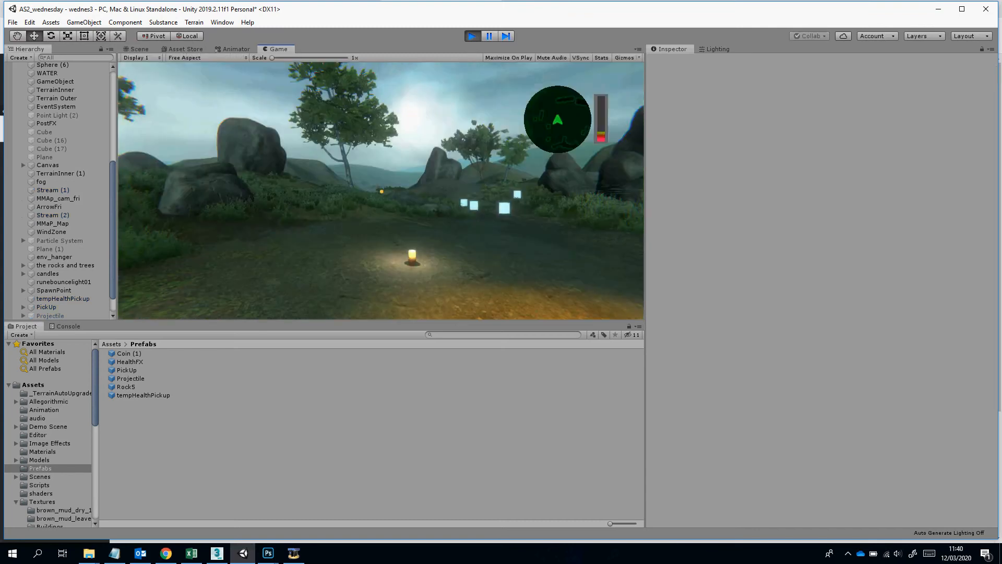
{"action": "key", "text": "w"}
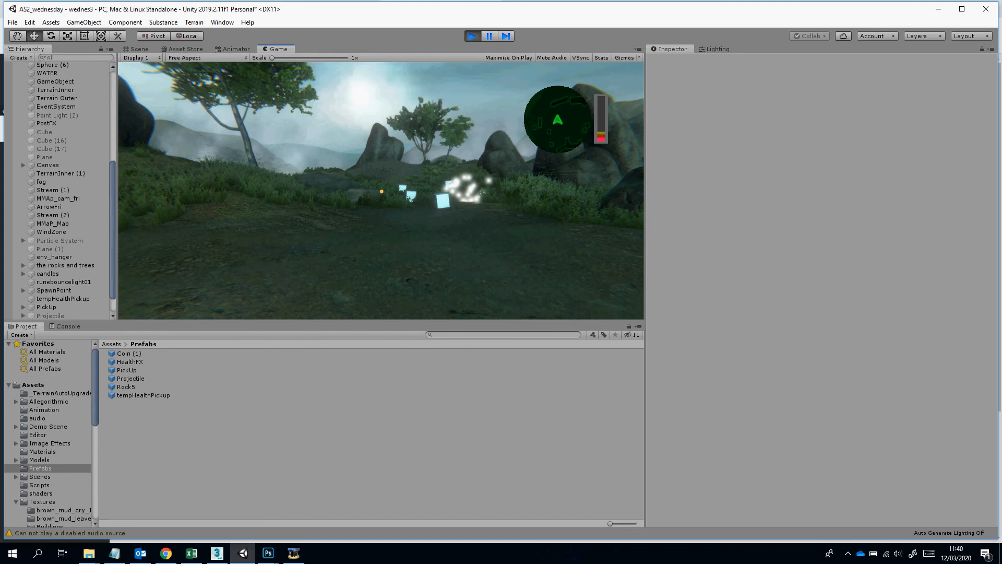
{"action": "key", "text": "d"}
{"action": "key", "text": "w"}
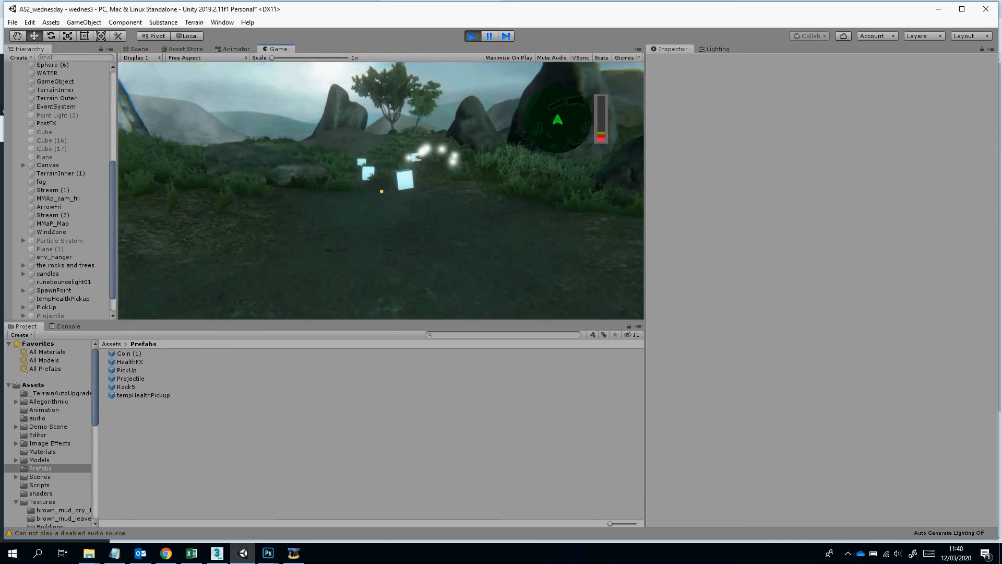
{"action": "key", "text": "w"}
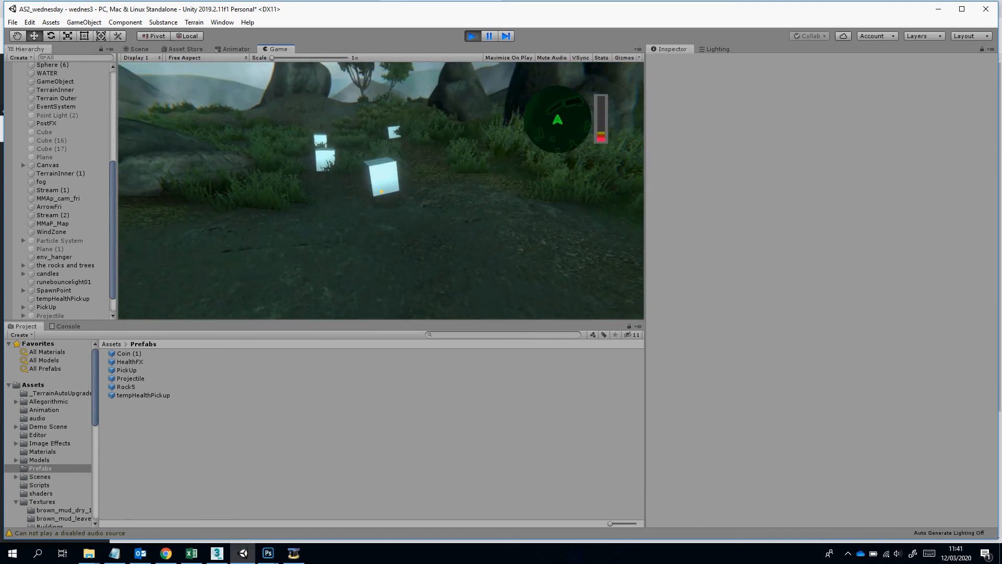
{"action": "key", "text": "w"}
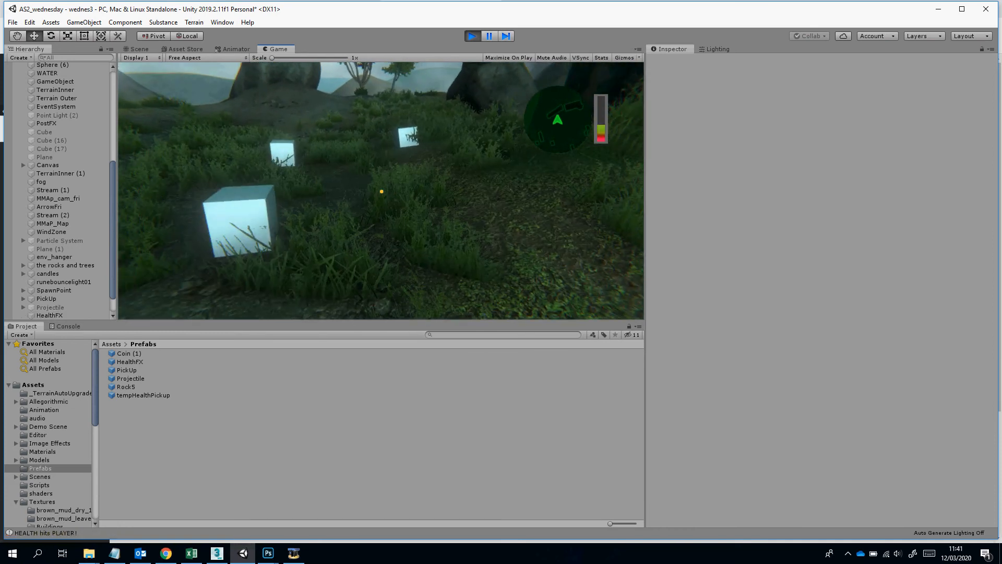
{"action": "key", "text": "w"}
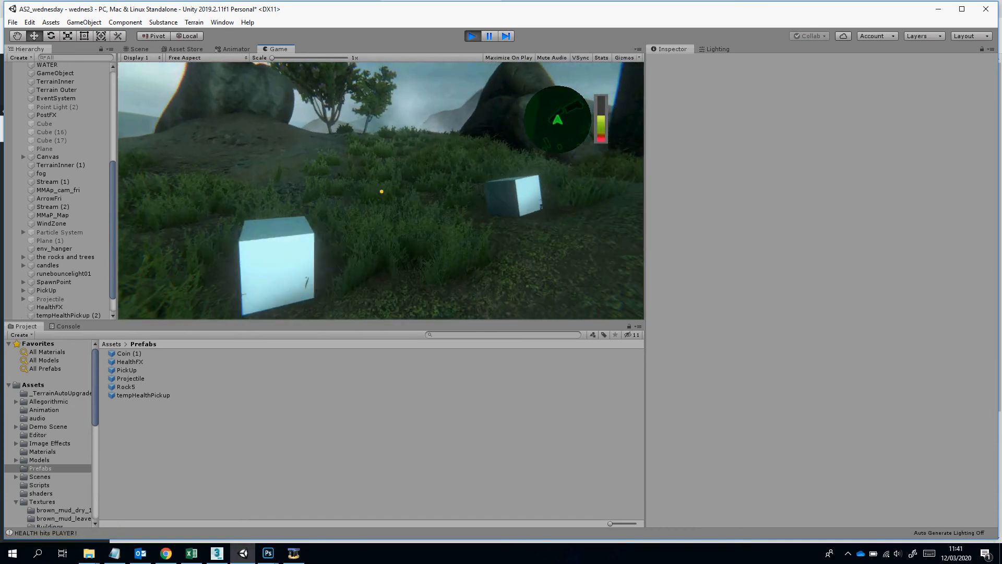
{"action": "key", "text": "w"}
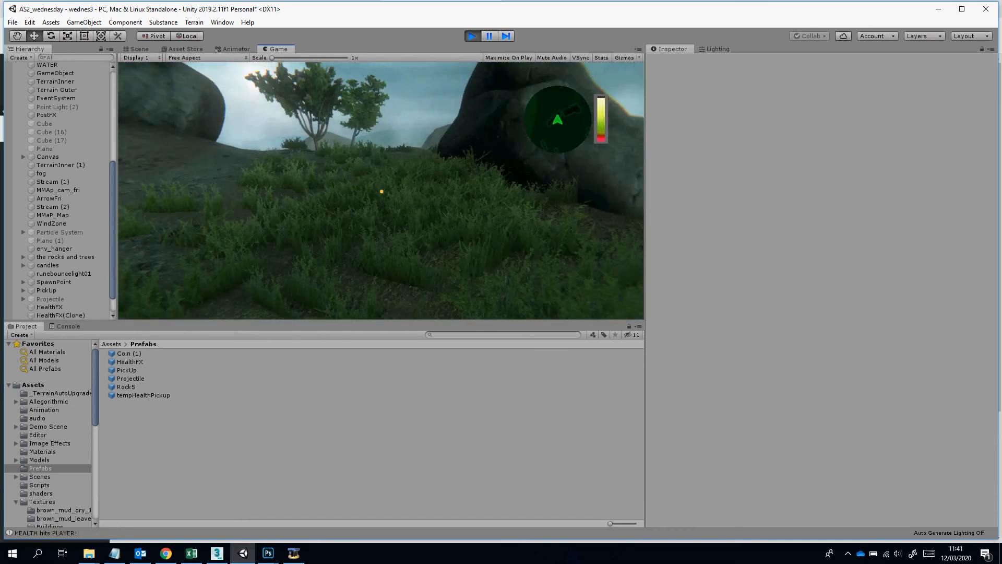
{"action": "key", "text": "w"}
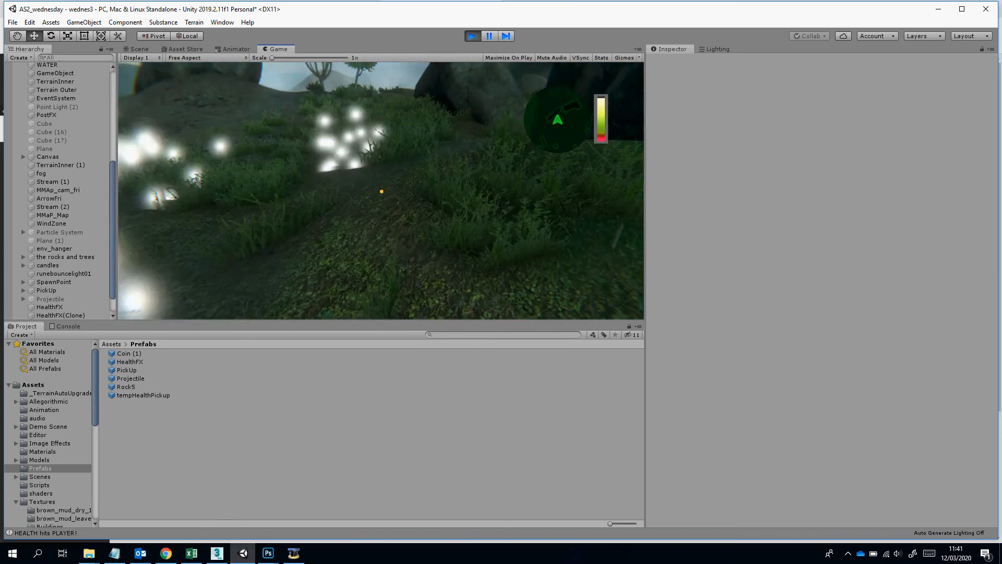
Back away to view the pickup particle effects, pause the game, and end the play test
{"action": "key", "text": "s"}
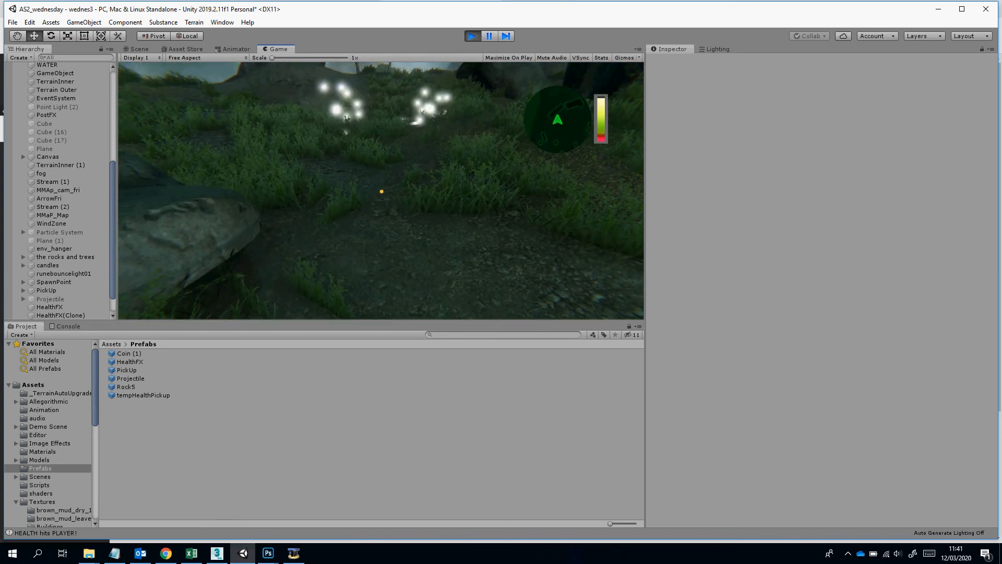
{"action": "key", "text": "w"}
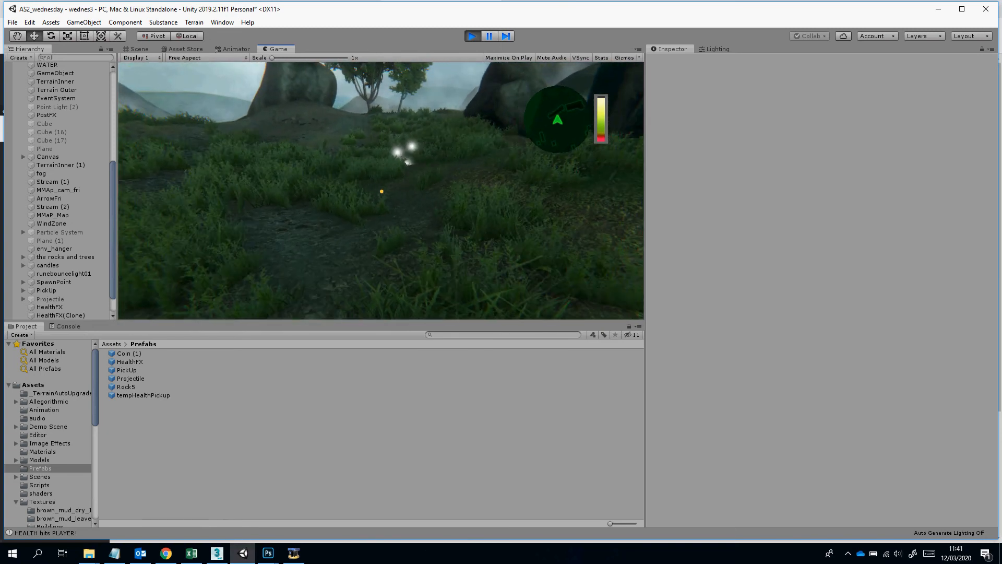
{"action": "key", "text": "Escape"}
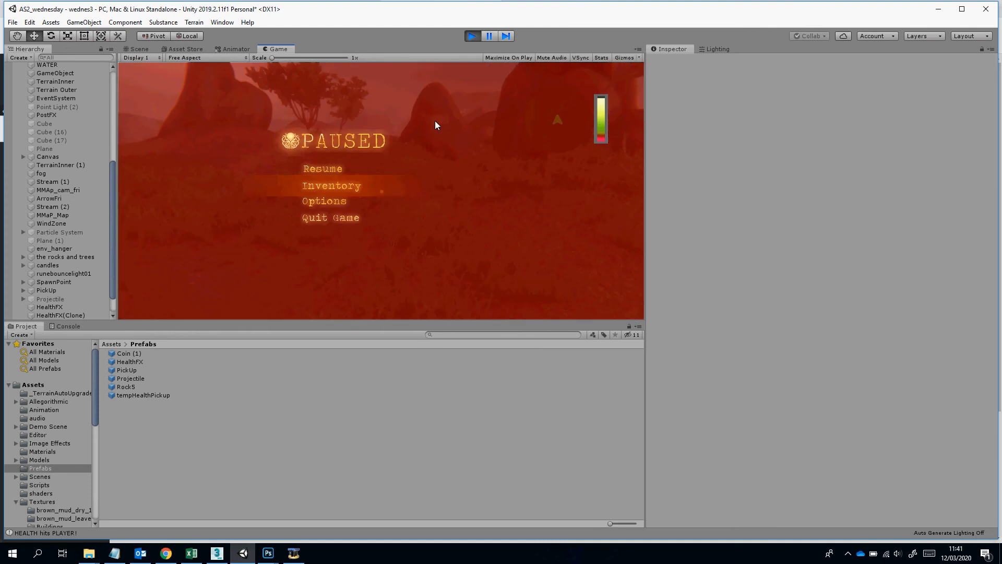
{"action": "left_click", "coordinate": [473, 35]}
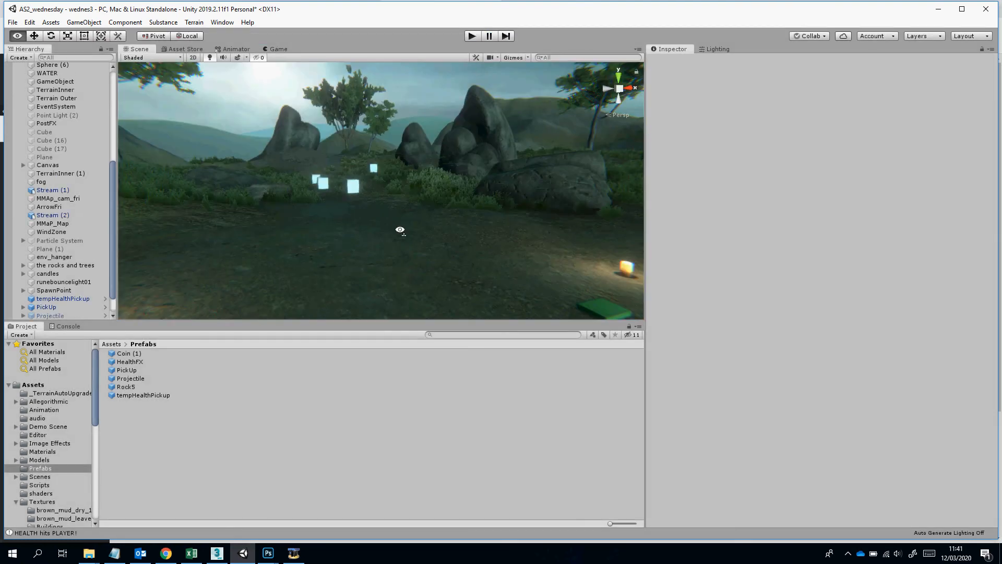
Select the nearest health pickup cube and frame it closely in the scene view
{"action": "right_click_drag", "start_coordinate": [383, 247], "coordinate": [415, 234]}
{"action": "left_click", "coordinate": [372, 178]}
{"action": "key", "text": "f"}
{"action": "key", "text": "s"}
{"action": "key", "text": "w"}
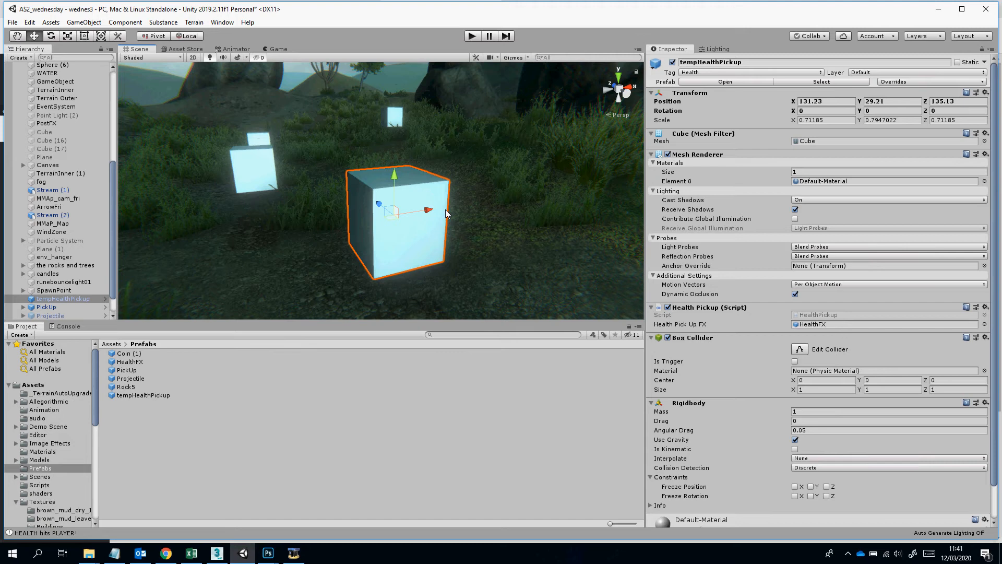
{"action": "mouse_move", "coordinate": [446, 210]}
{"action": "right_mouse_down"}
{"action": "mouse_move", "coordinate": [456, 183]}
{"action": "mouse_move", "coordinate": [456, 207]}
{"action": "right_mouse_up"}
{"action": "key", "text": "s"}
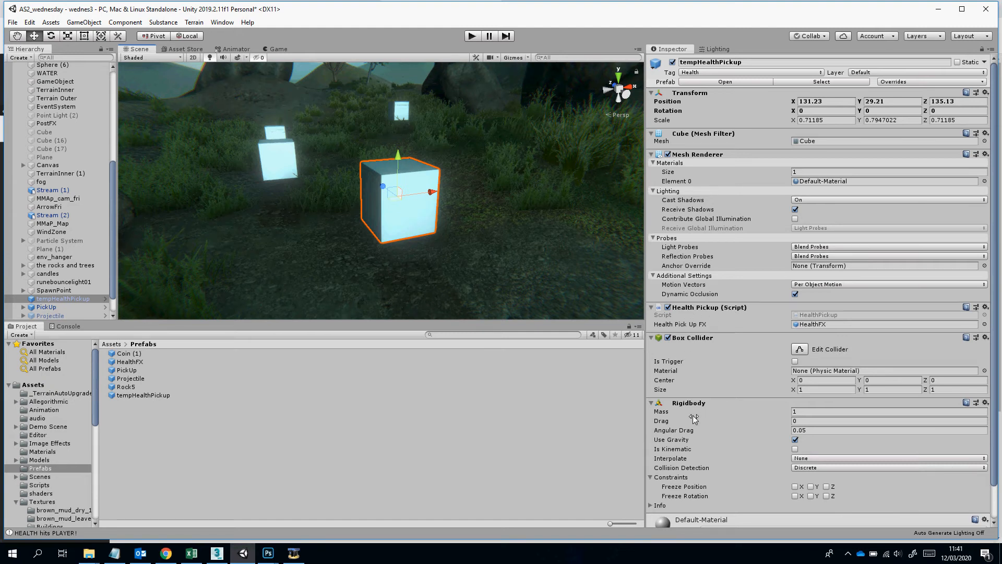
Review the tempHealthPickup cube's components and check which tag it uses
{"action": "scroll", "coordinate": [697, 402], "scroll_direction": "down", "scroll_amount": 2}
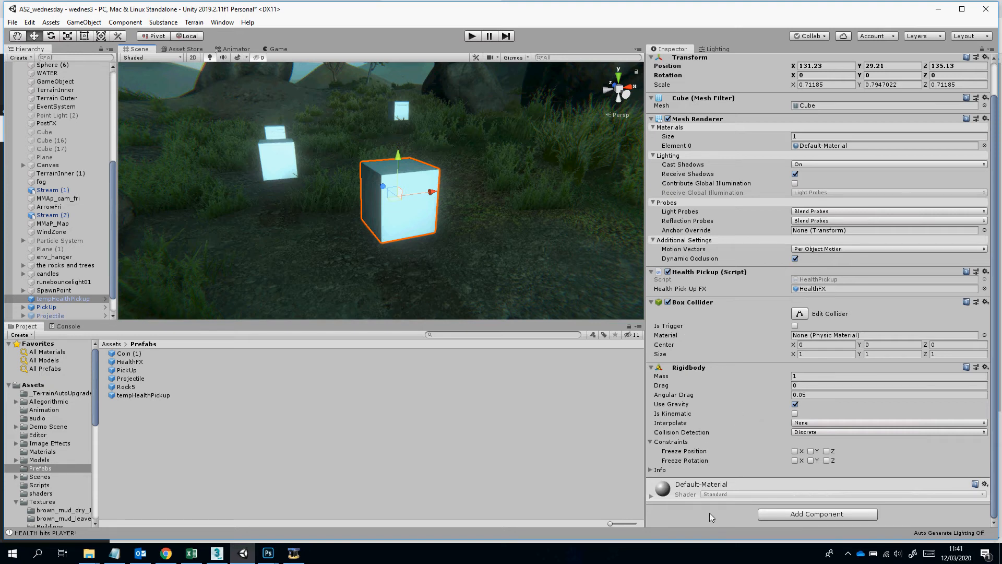
{"action": "scroll", "coordinate": [691, 328], "scroll_direction": "up", "scroll_amount": 2}
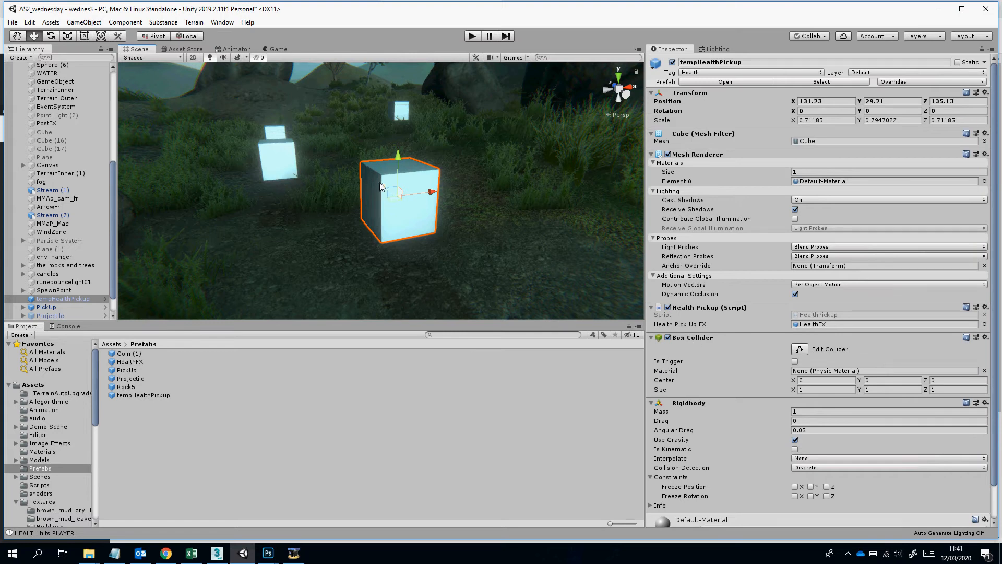
{"action": "left_click", "coordinate": [712, 74]}
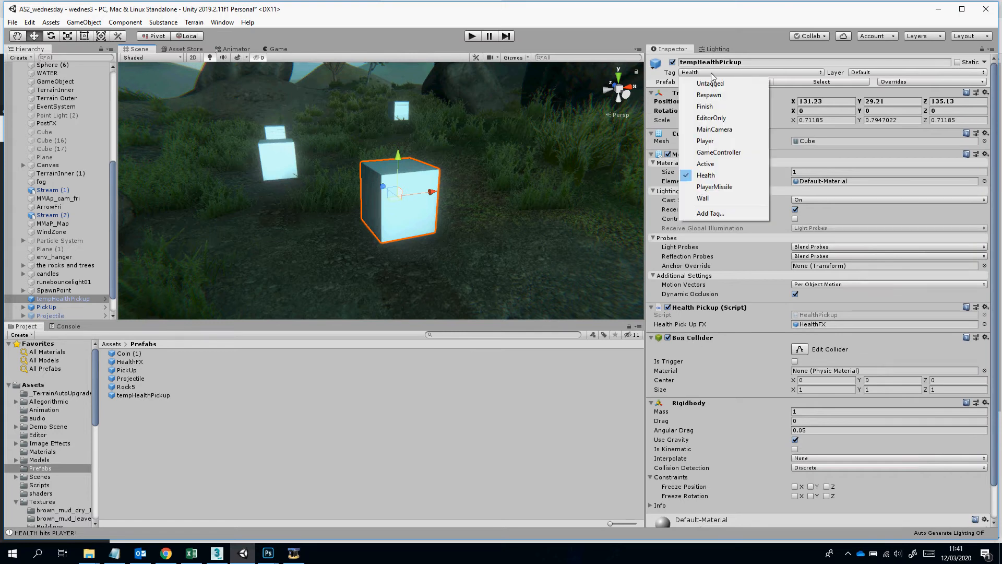
{"action": "left_click", "coordinate": [600, 33]}
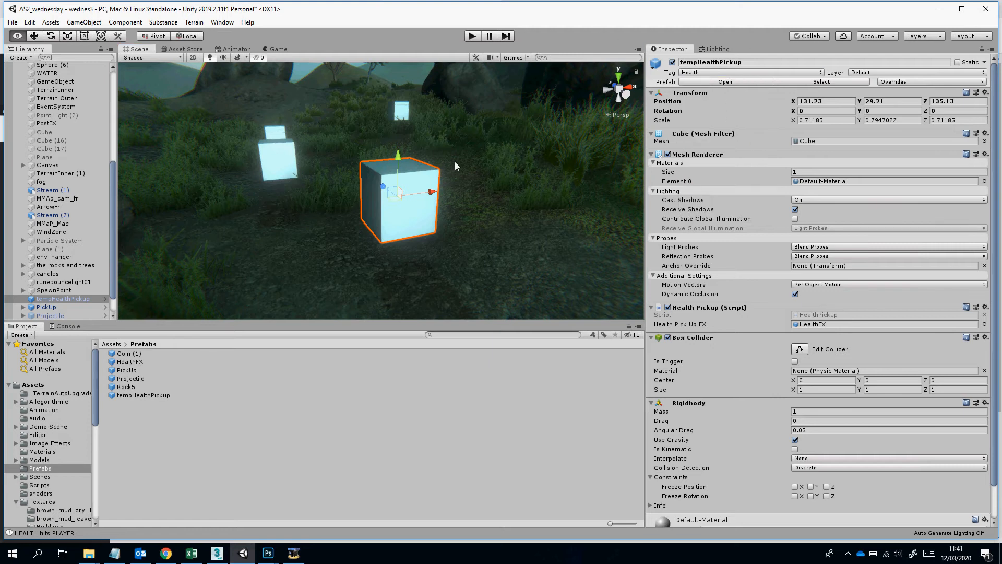
{"action": "left_click_drag", "start_coordinate": [455, 162], "coordinate": [456, 149], "text": "alt"}
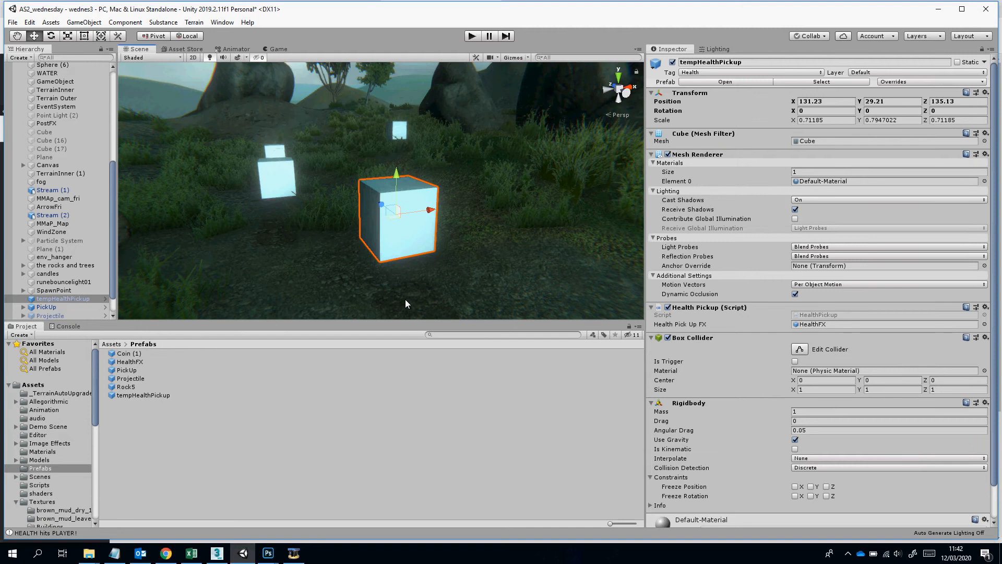
Place a HealthFX prefab instance on the ground beside the pickup cubes and raise it to preview its particles
{"action": "scroll", "coordinate": [61, 282], "scroll_direction": "down", "scroll_amount": 2}
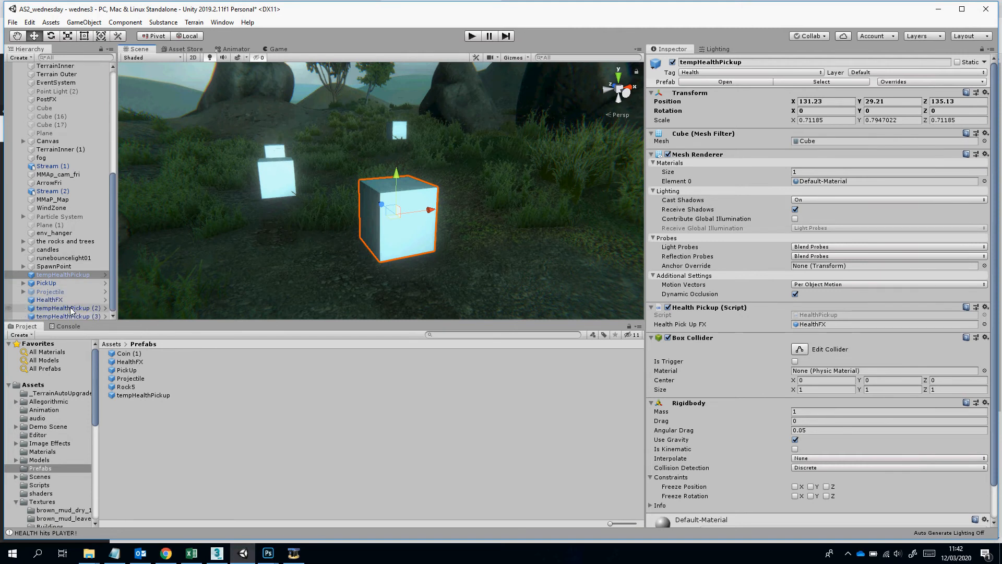
{"action": "left_click_drag", "start_coordinate": [54, 302], "coordinate": [249, 286]}
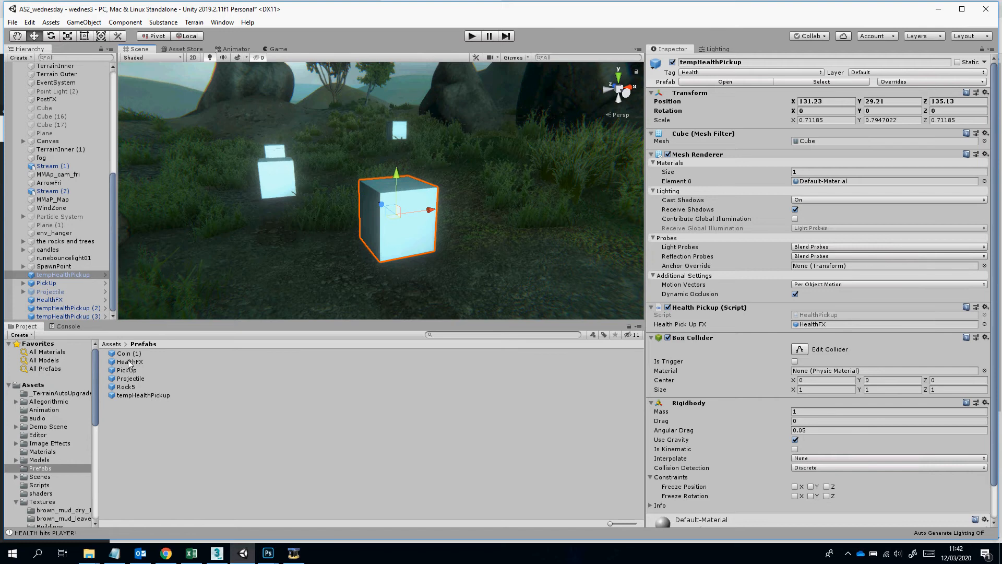
{"action": "left_click_drag", "start_coordinate": [285, 264], "coordinate": [287, 262]}
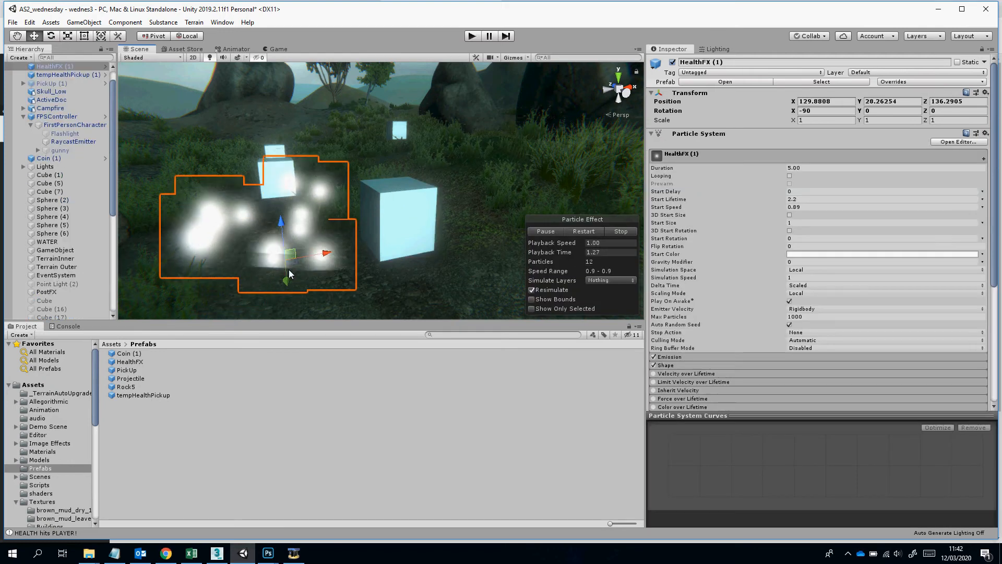
{"action": "mouse_move", "coordinate": [280, 223]}
{"action": "left_mouse_down"}
{"action": "mouse_move", "coordinate": [275, 166]}
{"action": "mouse_move", "coordinate": [278, 207]}
{"action": "left_mouse_up"}
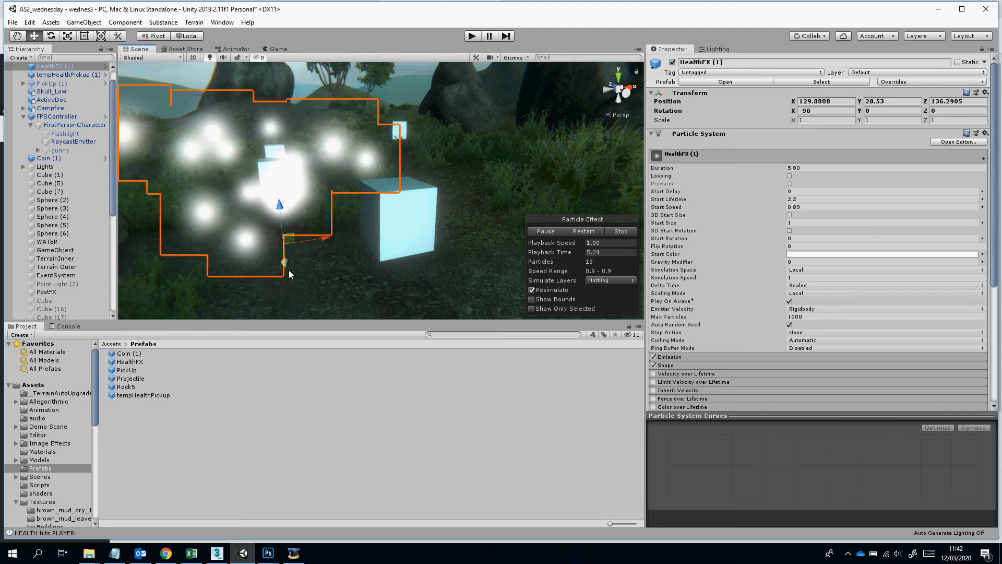
{"action": "right_click_drag", "start_coordinate": [299, 266], "coordinate": [300, 267]}
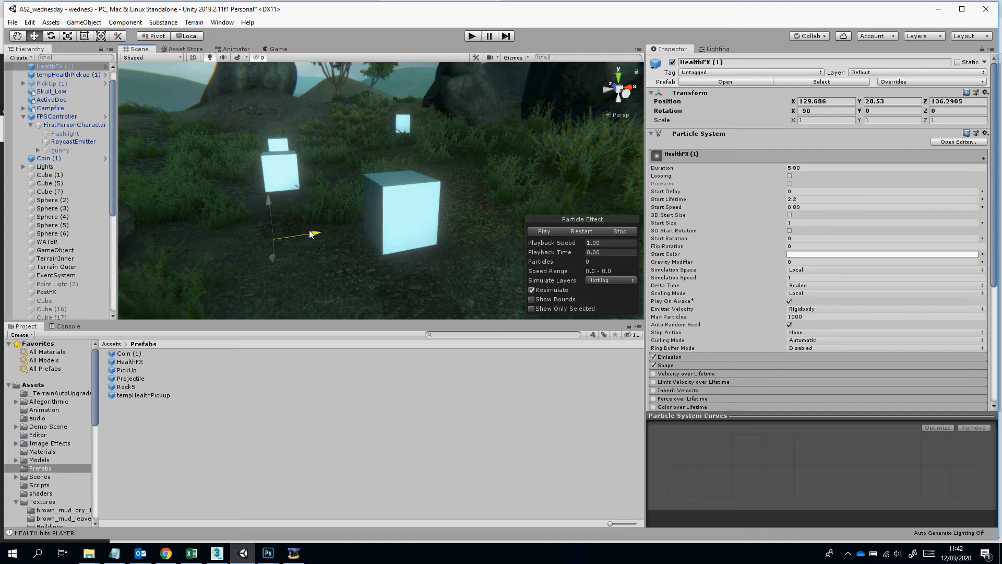
Assign the HealthFX prefab as the Health Pick Up FX of the nearest tempHealthPickup cube
{"action": "left_click", "coordinate": [394, 203]}
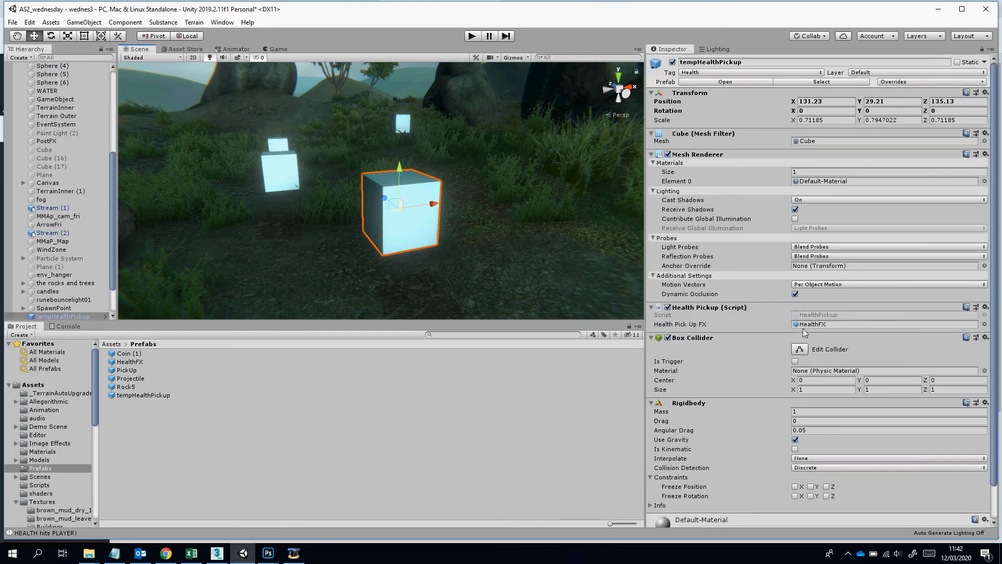
{"action": "left_click_drag", "start_coordinate": [118, 362], "coordinate": [815, 324]}
{"action": "right_click_drag", "start_coordinate": [422, 156], "coordinate": [402, 134]}
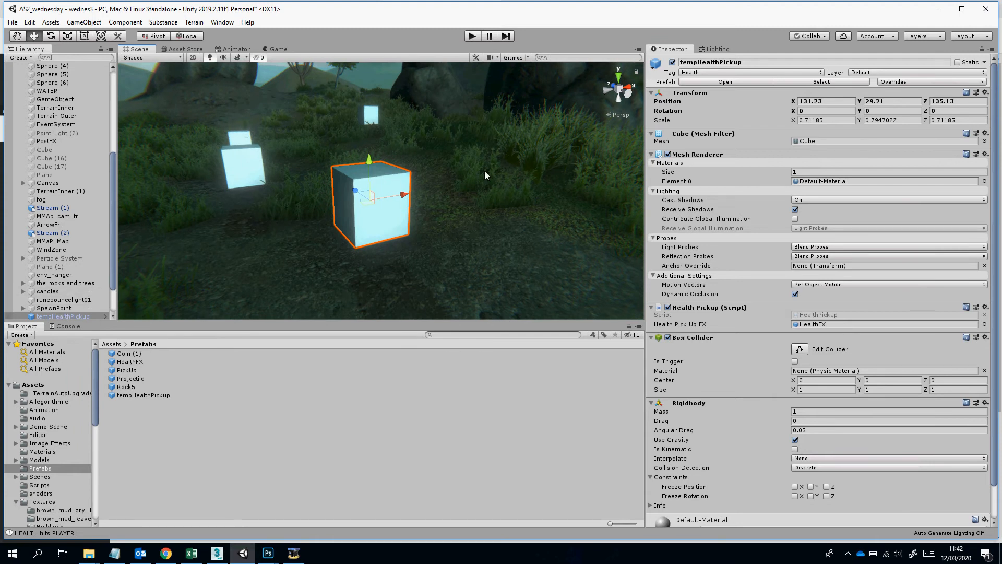
{"action": "right_click_drag", "start_coordinate": [490, 167], "coordinate": [479, 171]}
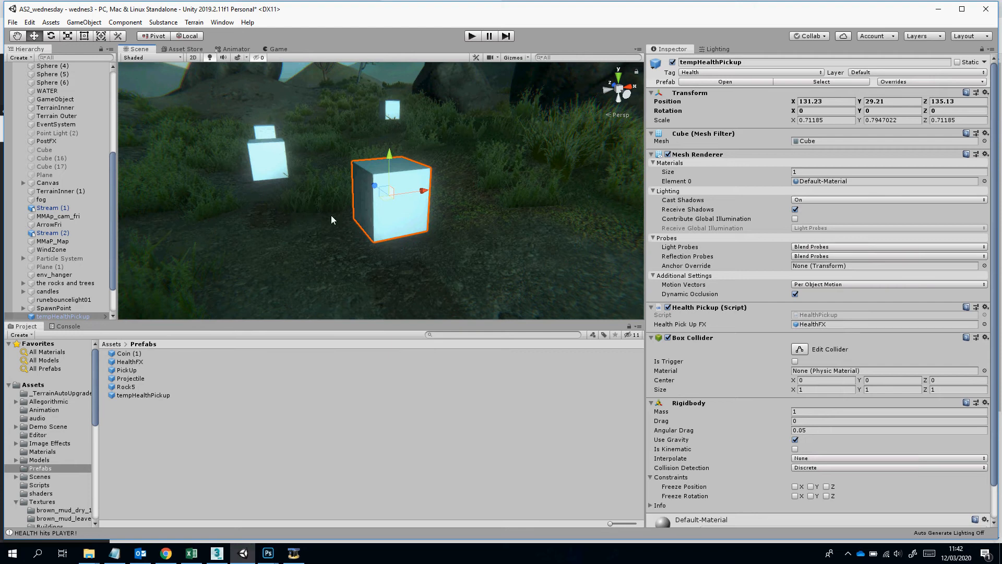
{"action": "right_click_drag", "start_coordinate": [331, 215], "coordinate": [308, 218]}
Select the FPSController and review its components down to the Capsule Collider and Player Control script
{"action": "scroll", "coordinate": [111, 203], "scroll_direction": "up", "scroll_amount": 6}
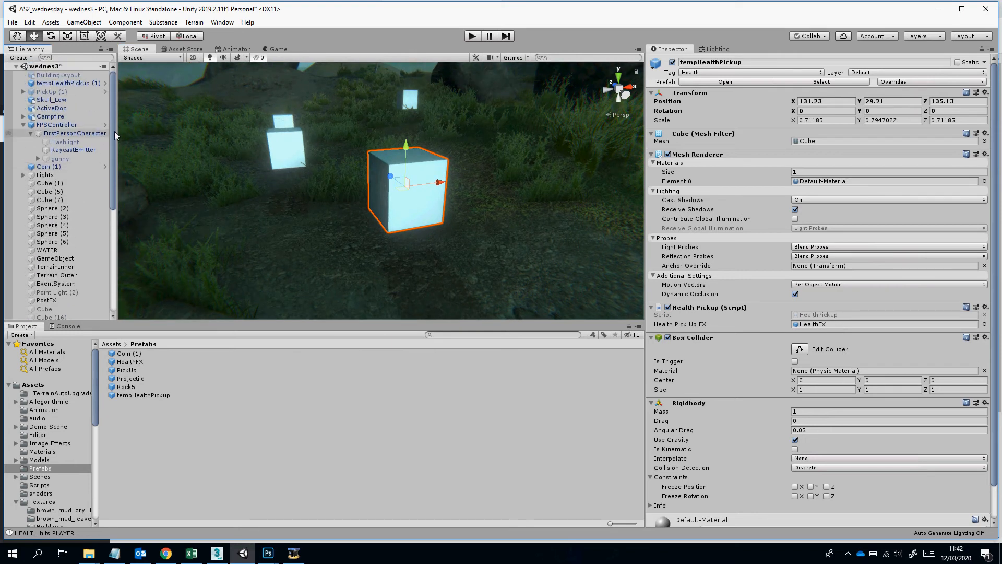
{"action": "left_click", "coordinate": [57, 125]}
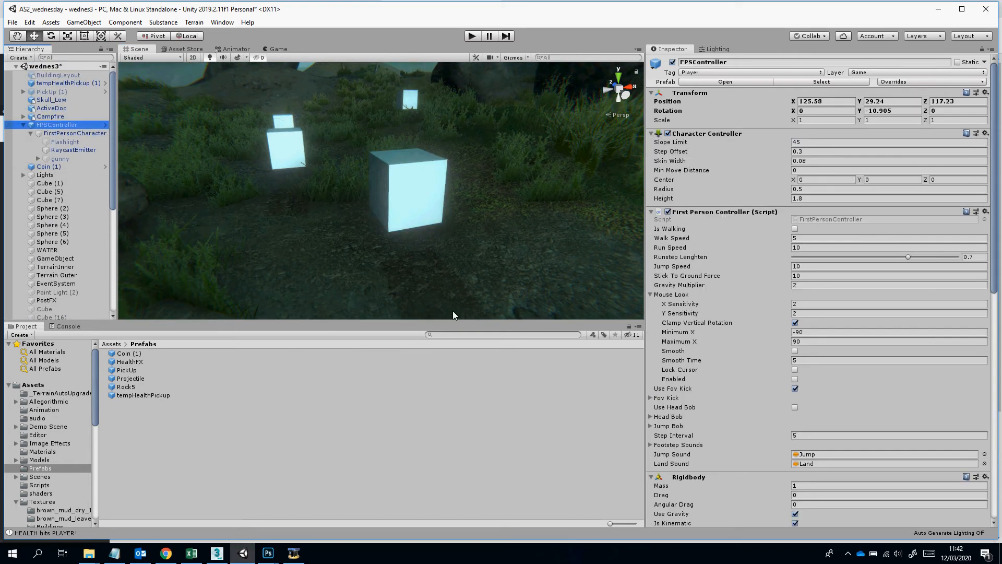
{"action": "scroll", "coordinate": [756, 352], "scroll_direction": "down", "scroll_amount": 3}
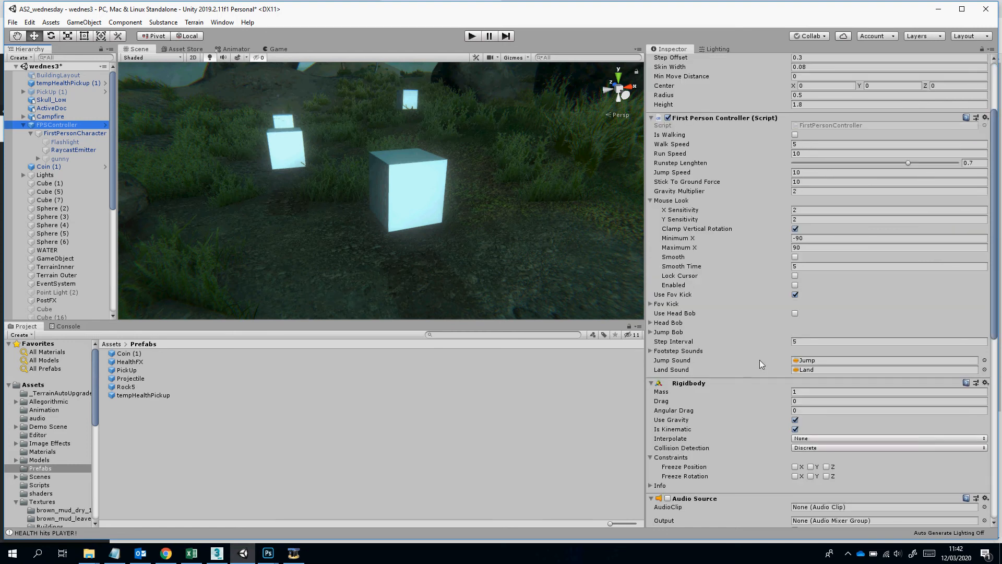
{"action": "scroll", "coordinate": [752, 391], "scroll_direction": "down", "scroll_amount": 12}
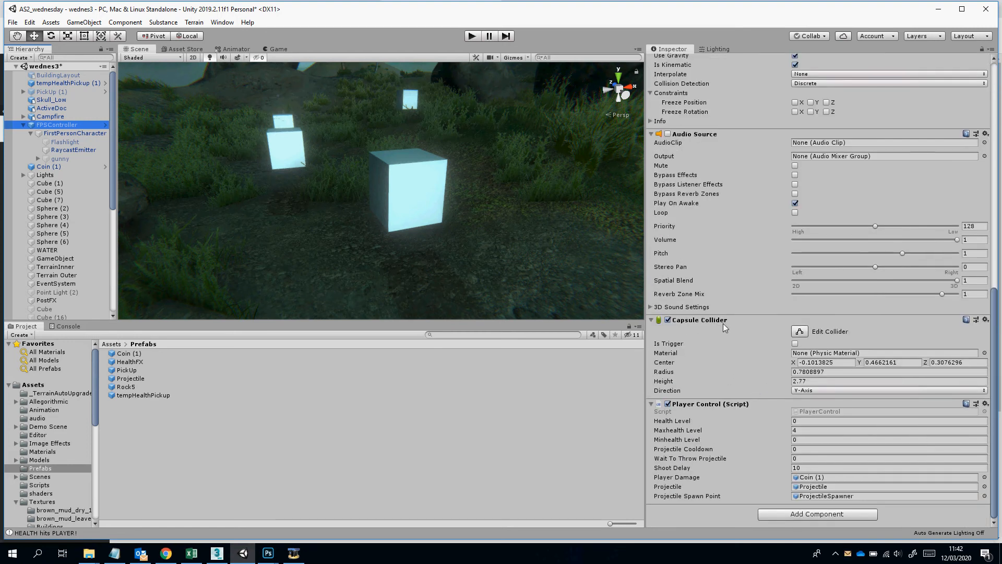
Turn on scene gizmos and view the FPSController's collider outlines near the campfire
{"action": "right_click_drag", "start_coordinate": [394, 213], "coordinate": [305, 200]}
{"action": "scroll", "coordinate": [315, 193], "scroll_direction": "down", "scroll_amount": 10}
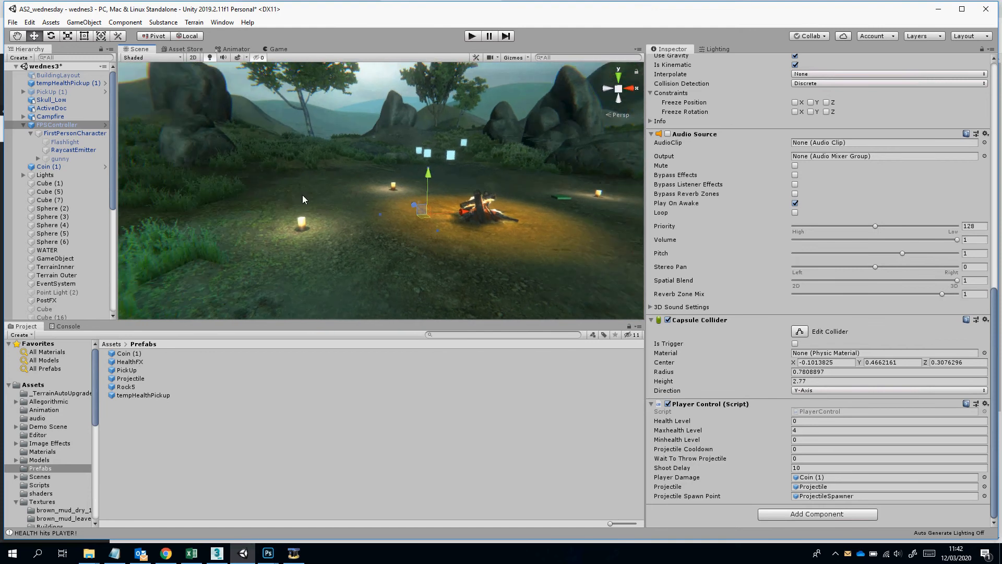
{"action": "left_click", "coordinate": [59, 133]}
{"action": "left_click", "coordinate": [58, 125]}
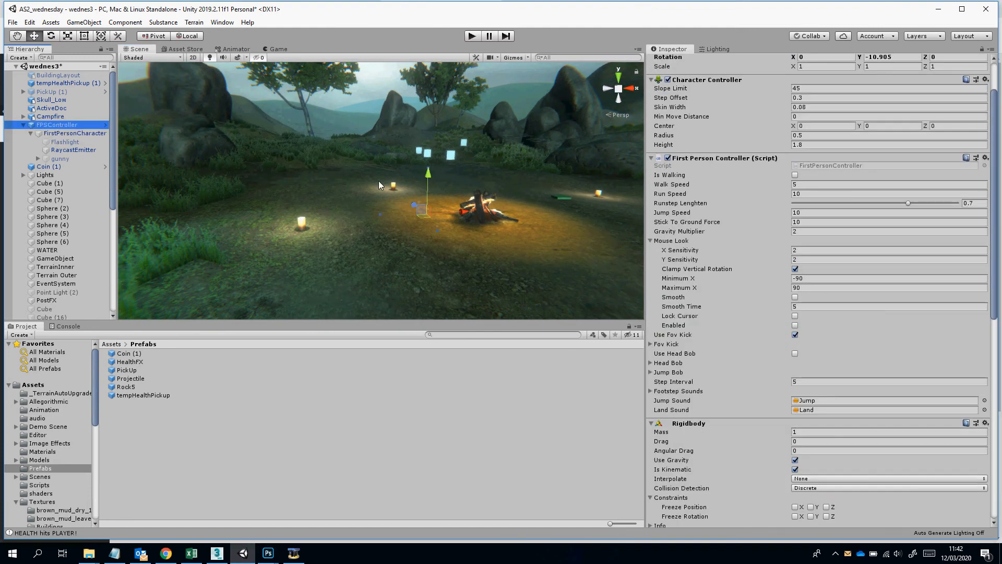
{"action": "right_click_drag", "start_coordinate": [378, 181], "coordinate": [236, 199]}
{"action": "left_click", "coordinate": [513, 57]}
{"action": "right_click_drag", "start_coordinate": [504, 131], "coordinate": [483, 107]}
Turn on collider editing for the FPSController's Capsule Collider and reshape its side to a radius of about 0.78
{"action": "scroll", "coordinate": [714, 275], "scroll_direction": "down", "scroll_amount": 5}
{"action": "scroll", "coordinate": [746, 357], "scroll_direction": "down", "scroll_amount": 5}
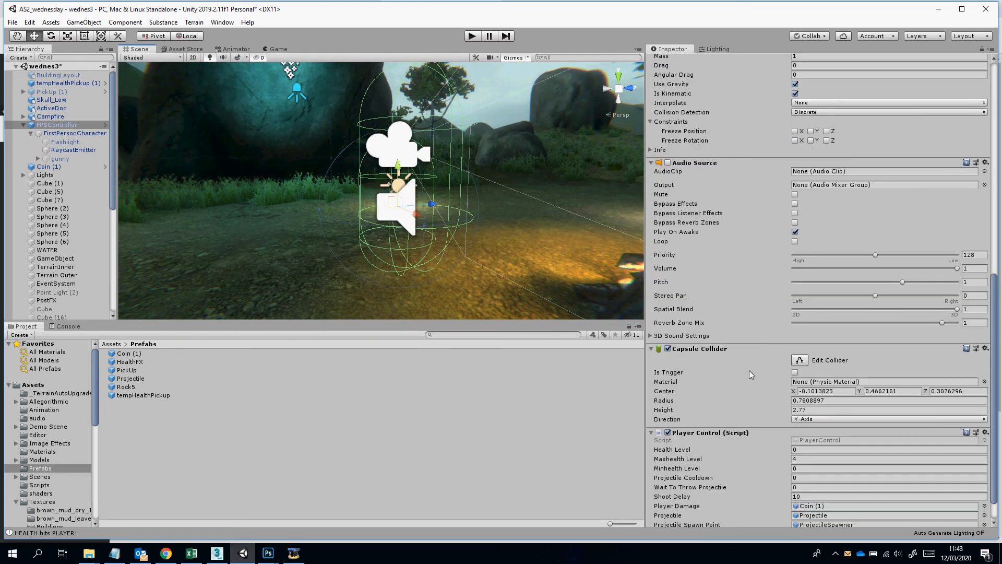
{"action": "left_click", "coordinate": [799, 360]}
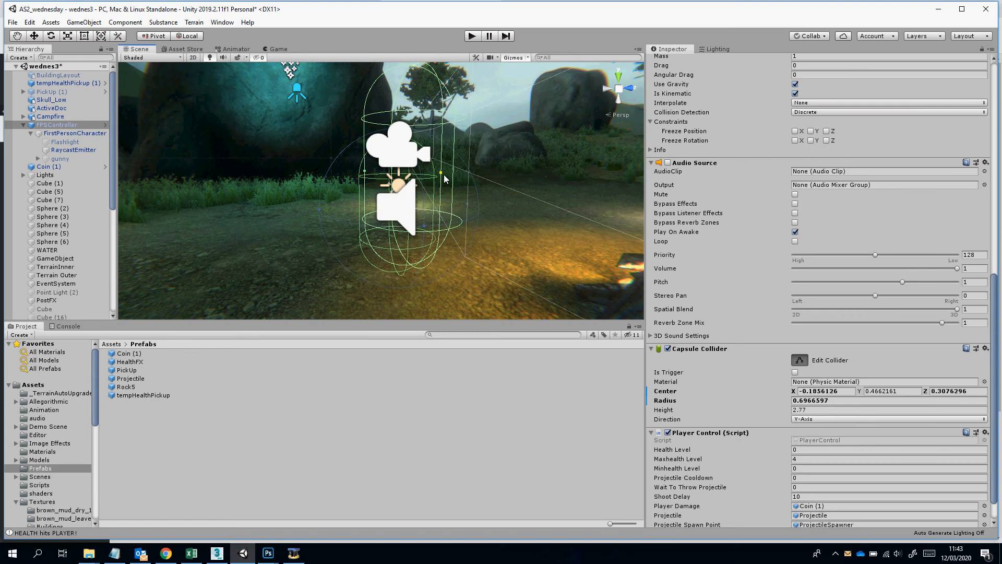
Check which tag the FPSController uses in the list of available tags, leaving the choice as it is
{"action": "scroll", "coordinate": [672, 199], "scroll_direction": "up", "scroll_amount": 10}
{"action": "scroll", "coordinate": [672, 198], "scroll_direction": "up", "scroll_amount": 2}
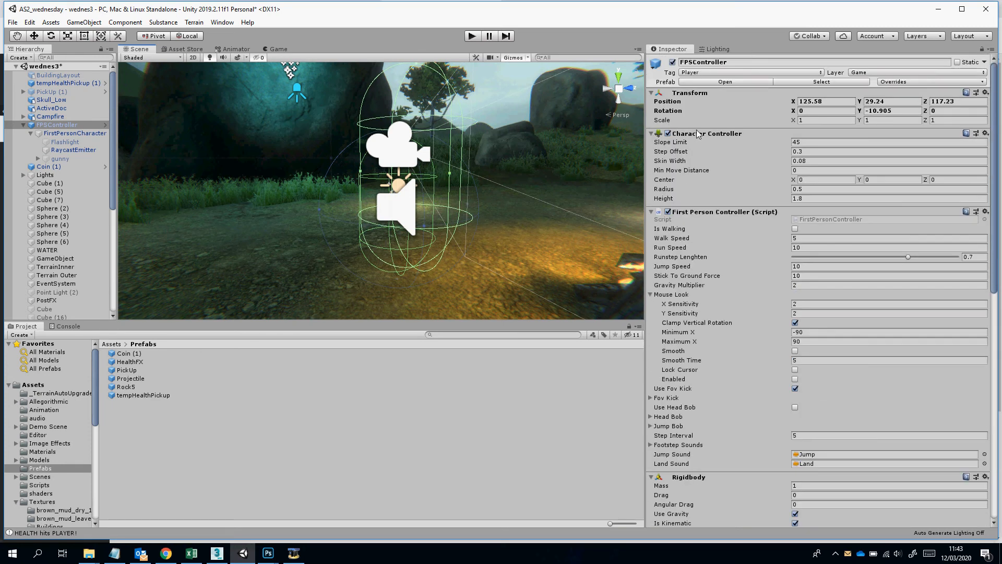
{"action": "left_click", "coordinate": [710, 74]}
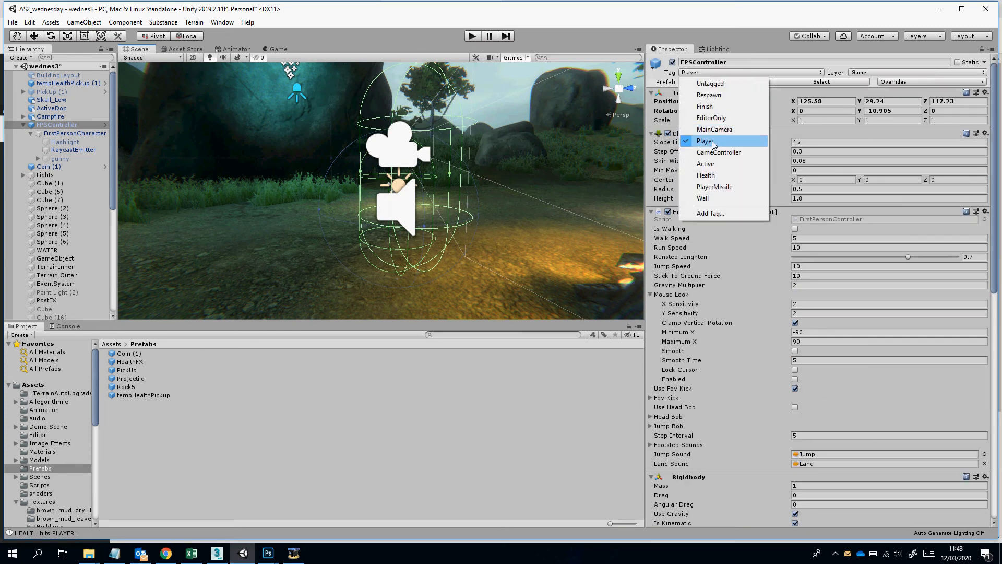
{"action": "left_click", "coordinate": [617, 45]}
Review the Health Level, Maxhealth Level and Minhealth Level values of the FPSController's Player Control script
{"action": "scroll", "coordinate": [719, 296], "scroll_direction": "down", "scroll_amount": 12}
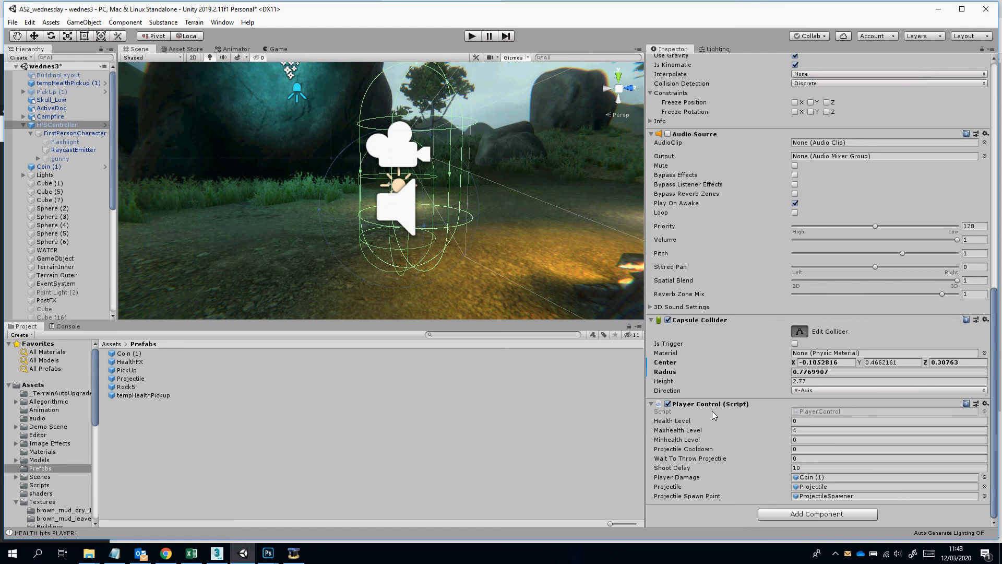
{"action": "left_click", "coordinate": [808, 421]}
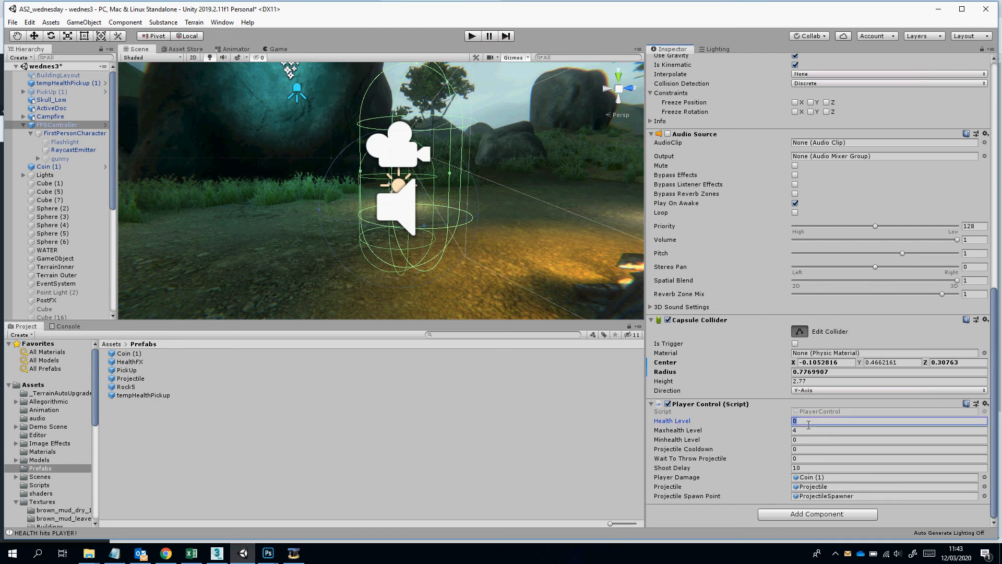
{"action": "left_click", "coordinate": [809, 431]}
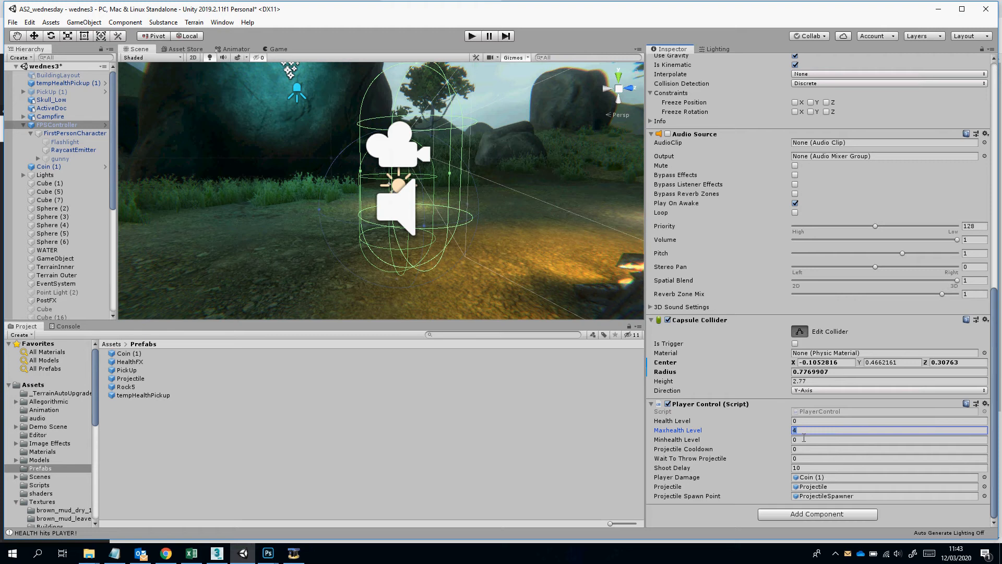
{"action": "left_click", "coordinate": [807, 439]}
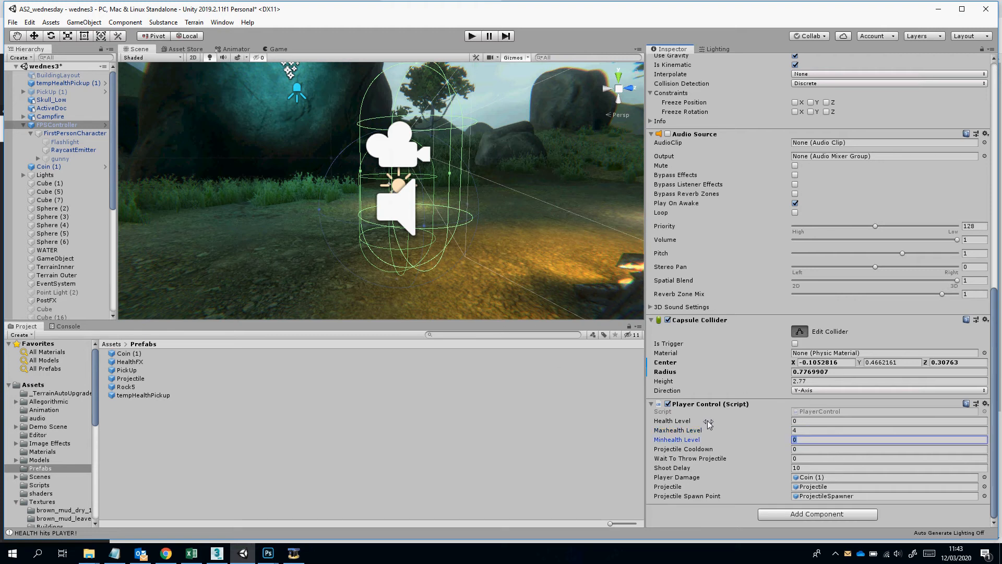
{"action": "scroll", "coordinate": [724, 431], "scroll_direction": "up", "scroll_amount": 10}
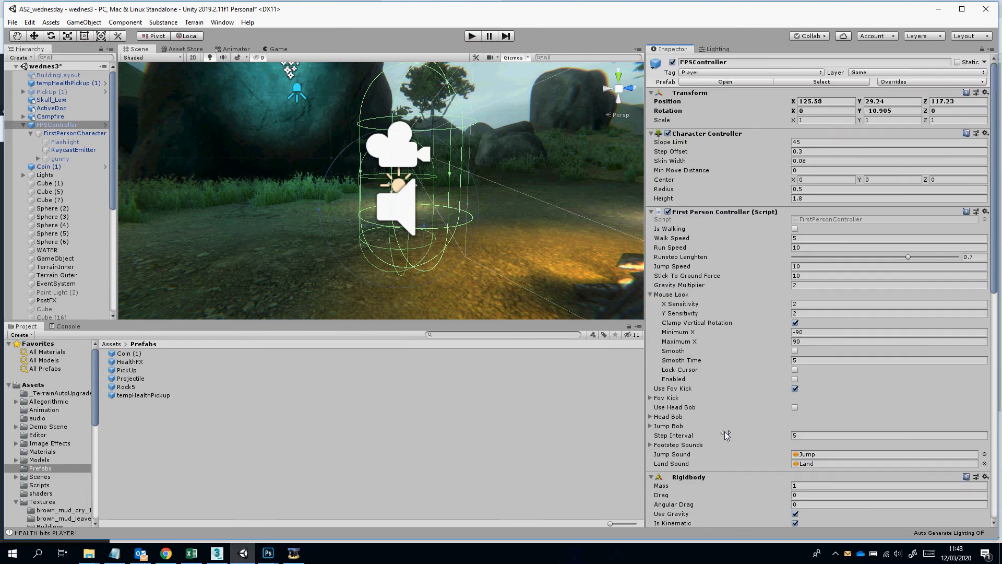
Apply all of the FPSController's overrides to its prefab
{"action": "mouse_move", "coordinate": [401, 183]}
{"action": "right_mouse_down"}
{"action": "mouse_move", "coordinate": [462, 187]}
{"action": "mouse_move", "coordinate": [416, 188]}
{"action": "right_mouse_up"}
{"action": "key", "text": "s"}
{"action": "key", "text": "d"}
{"action": "key", "text": "w"}
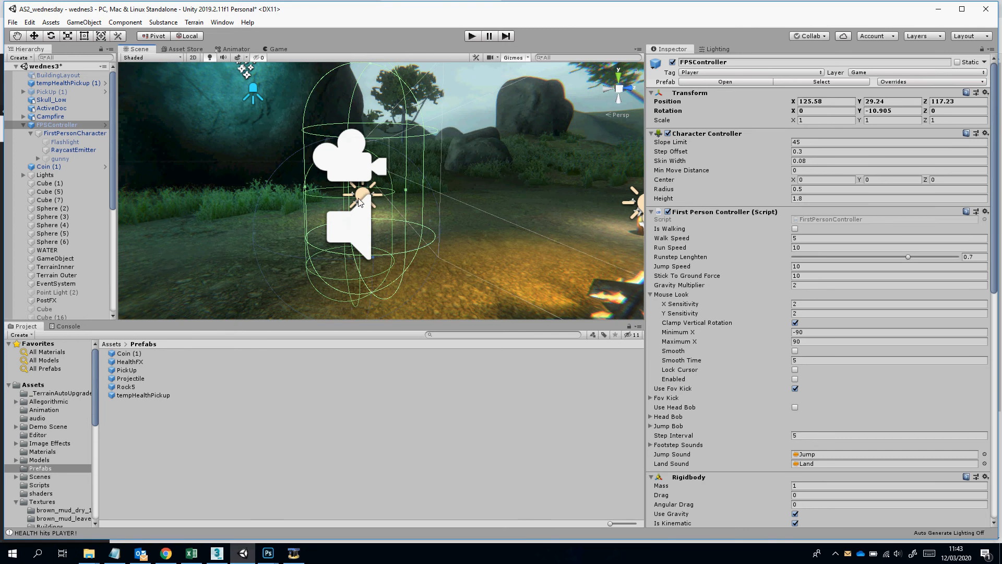
{"action": "right_click_drag", "start_coordinate": [359, 202], "coordinate": [374, 192]}
{"action": "key", "text": "s"}
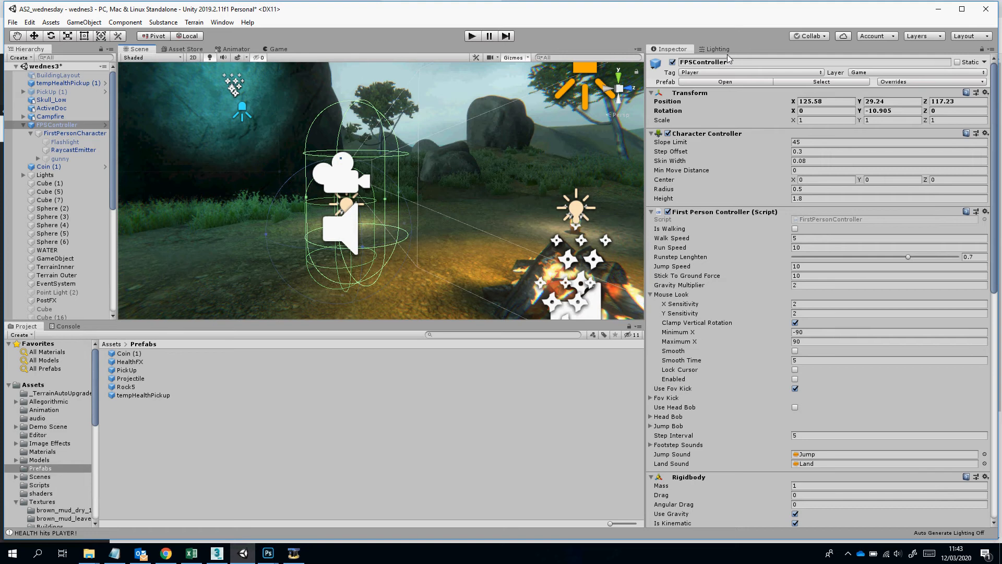
{"action": "left_click", "coordinate": [924, 82]}
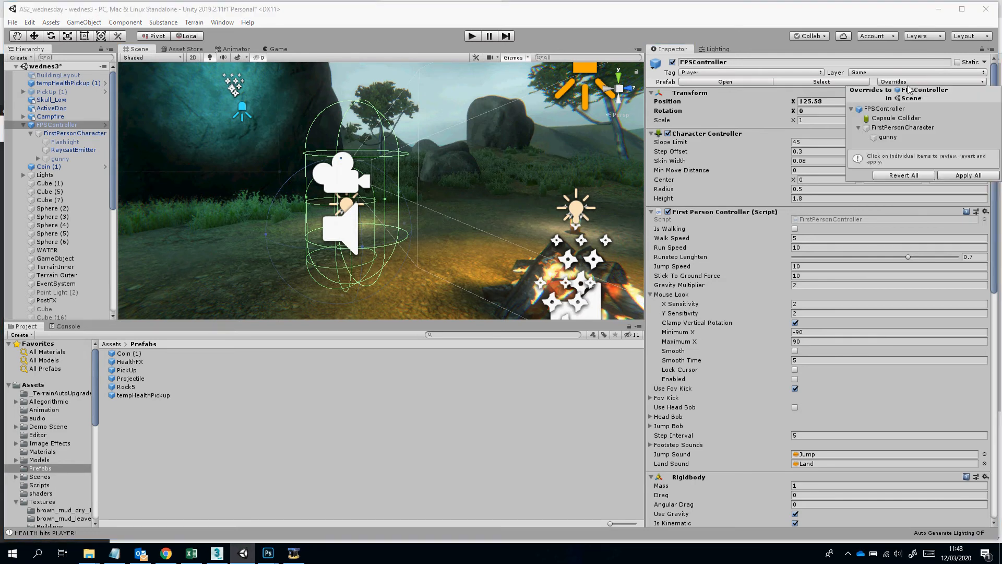
{"action": "left_click", "coordinate": [966, 174]}
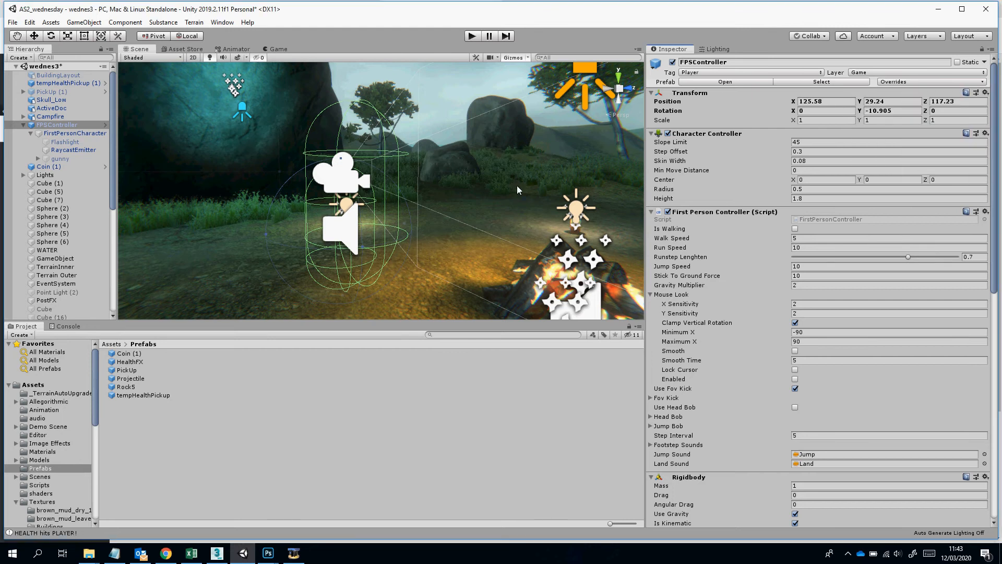
Select the tempHealthPickup cube beyond the campfire and view it in relation to the player
{"action": "right_click_drag", "start_coordinate": [516, 186], "coordinate": [477, 189]}
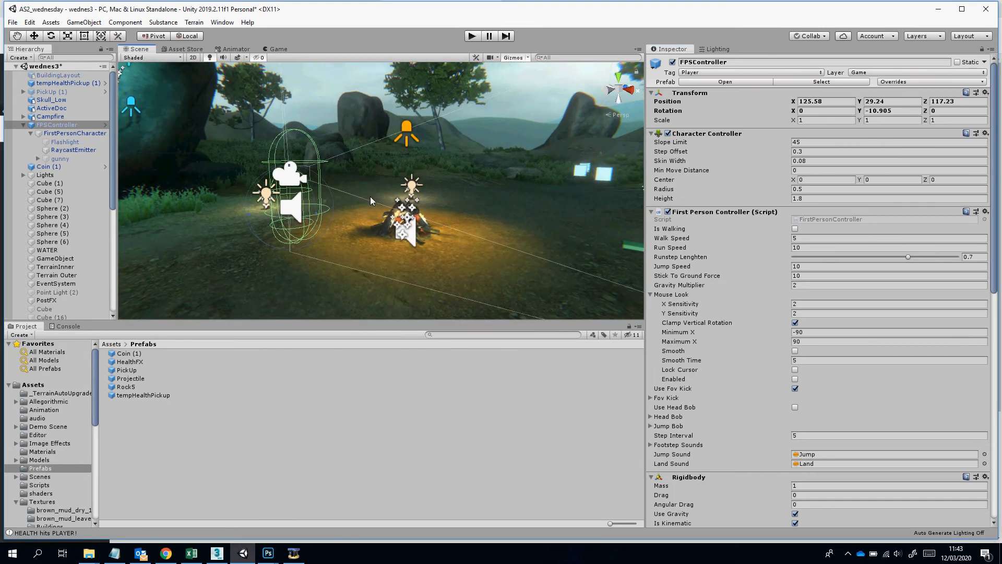
{"action": "scroll", "coordinate": [534, 205], "scroll_direction": "up", "scroll_amount": 1}
{"action": "left_click", "coordinate": [609, 173]}
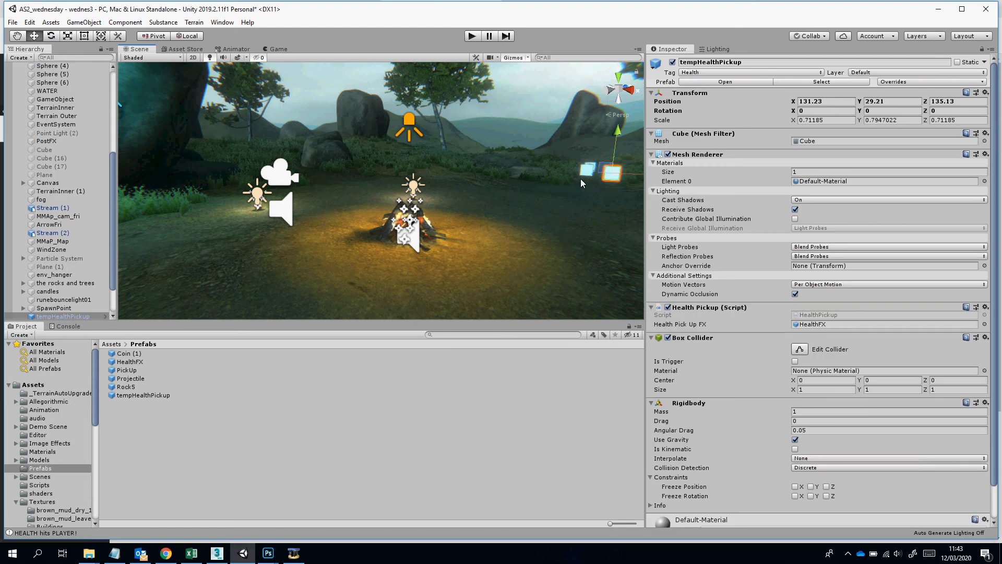
{"action": "right_click_drag", "start_coordinate": [566, 187], "coordinate": [592, 183]}
{"action": "key", "text": "w"}
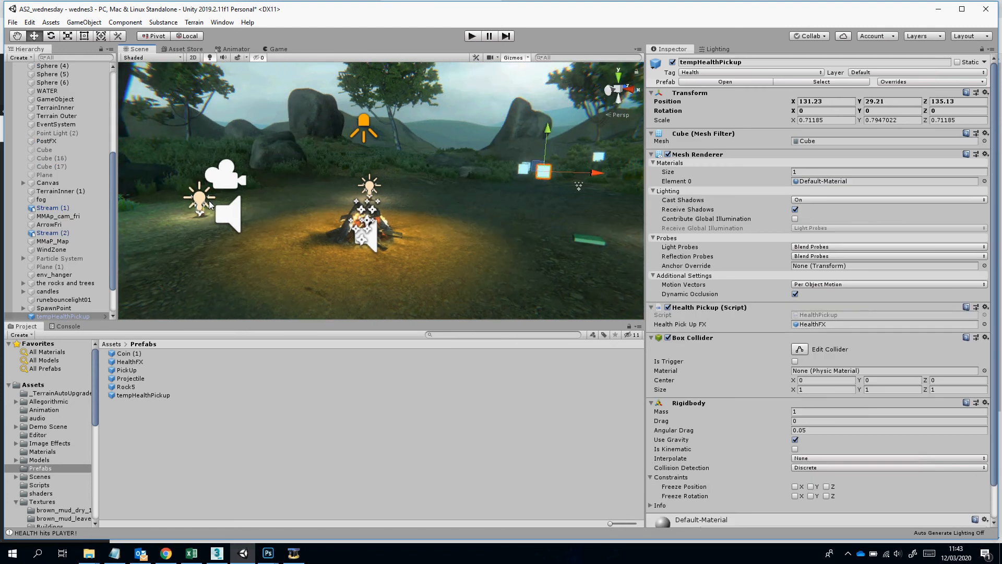
{"action": "right_click_drag", "start_coordinate": [421, 227], "coordinate": [385, 220]}
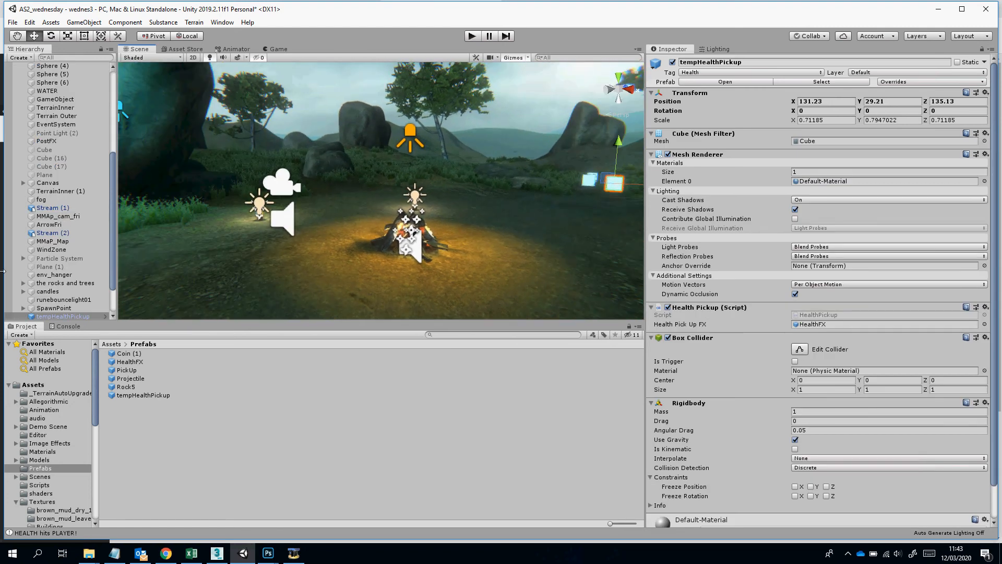
Expand the Canvas, select its SanityBar and frame the bar beside the minimap in the scene view
{"action": "scroll", "coordinate": [85, 283], "scroll_direction": "down", "scroll_amount": 3}
{"action": "scroll", "coordinate": [62, 296], "scroll_direction": "up", "scroll_amount": 4}
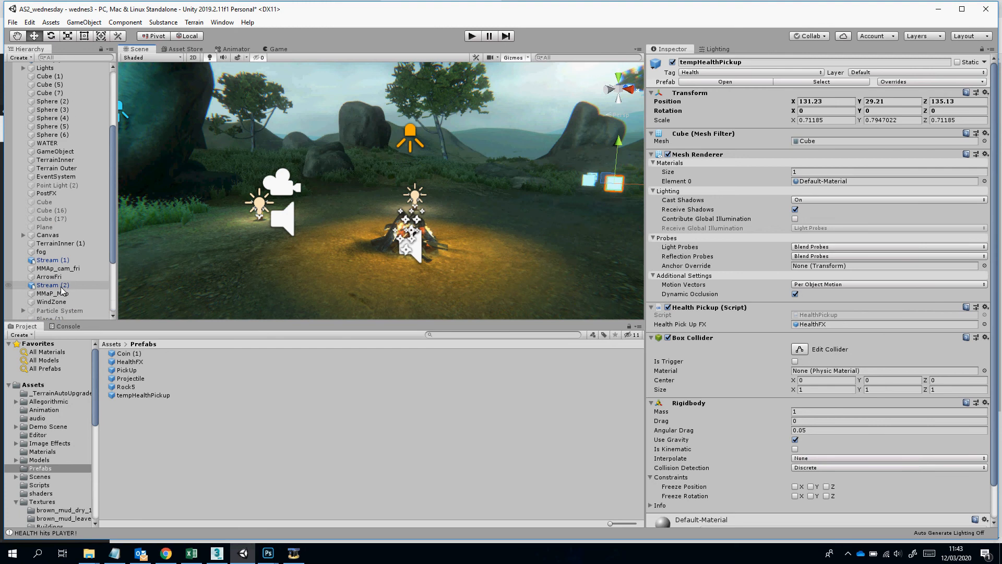
{"action": "left_click", "coordinate": [46, 234]}
{"action": "left_click", "coordinate": [24, 235]}
{"action": "scroll", "coordinate": [64, 232], "scroll_direction": "down", "scroll_amount": 3}
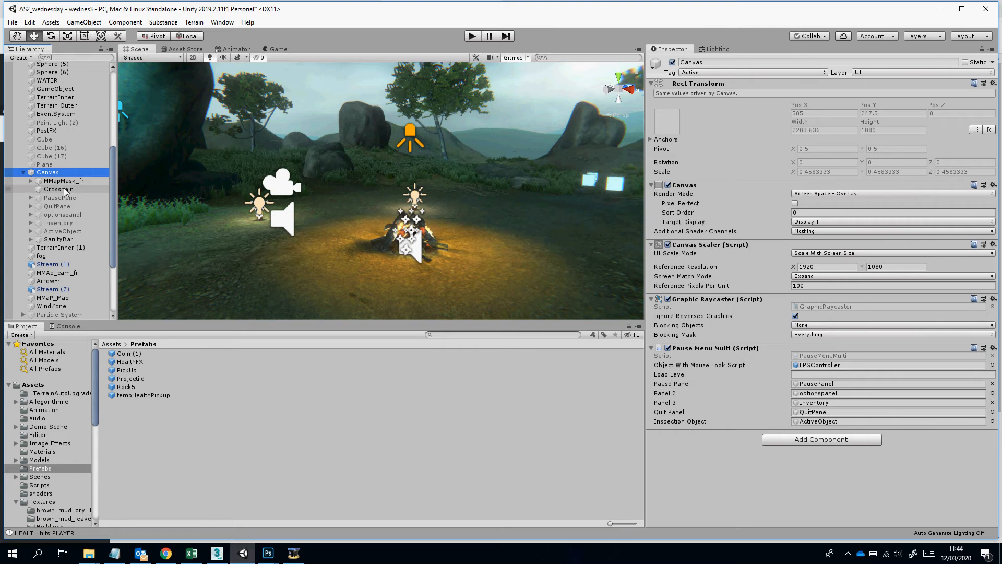
{"action": "left_click", "coordinate": [57, 239]}
{"action": "mouse_move", "coordinate": [451, 193]}
{"action": "right_mouse_down"}
{"action": "mouse_move", "coordinate": [461, 196]}
{"action": "mouse_move", "coordinate": [409, 198]}
{"action": "mouse_move", "coordinate": [451, 185]}
{"action": "right_mouse_up"}
{"action": "key", "text": "f"}
{"action": "right_click_drag", "start_coordinate": [475, 183], "coordinate": [527, 198]}
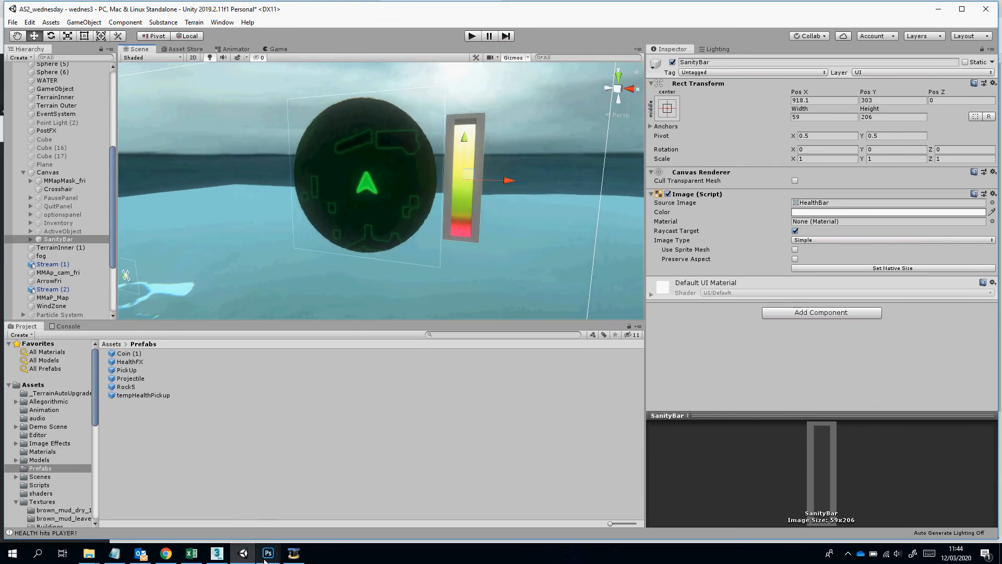
Switch to Photoshop, enlarge the HealthGFX.png document window and zoom in on the health bar graphics
{"action": "mouse_move", "coordinate": [267, 553]}
{"action": "left_click", "coordinate": [264, 516]}
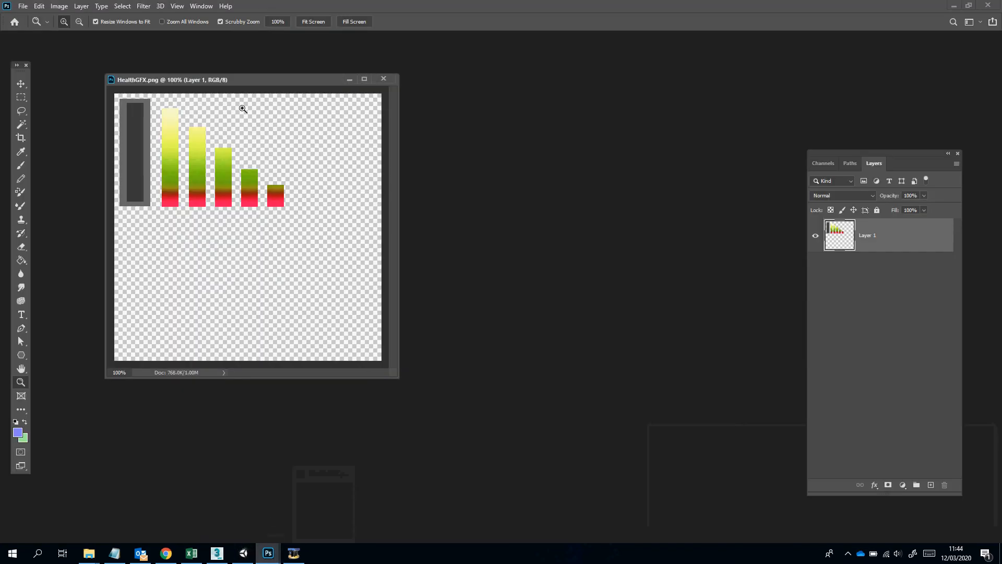
{"action": "mouse_move", "coordinate": [233, 79]}
{"action": "left_mouse_down"}
{"action": "mouse_move", "coordinate": [269, 116]}
{"action": "mouse_move", "coordinate": [268, 105]}
{"action": "left_mouse_up"}
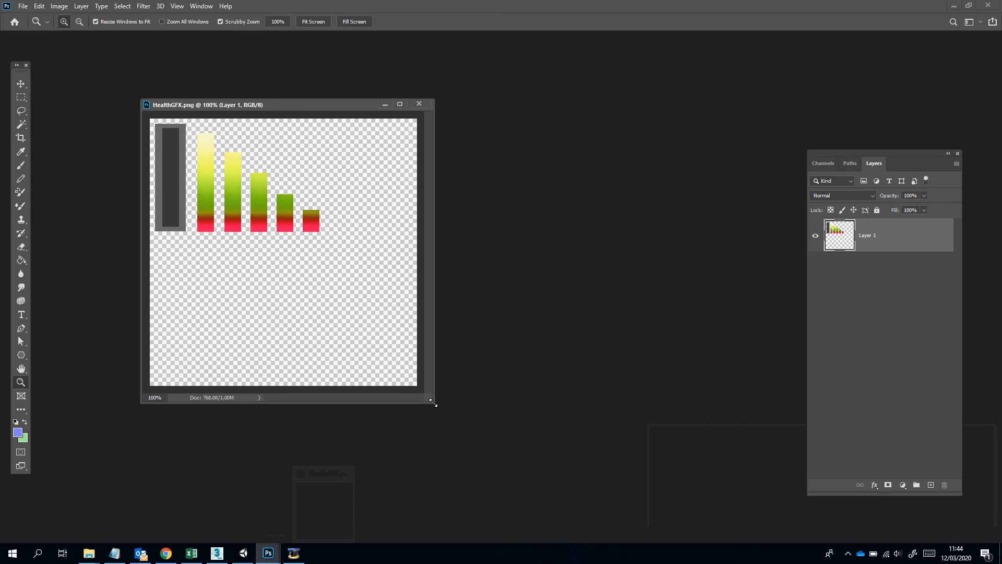
{"action": "left_click_drag", "start_coordinate": [433, 402], "coordinate": [484, 443]}
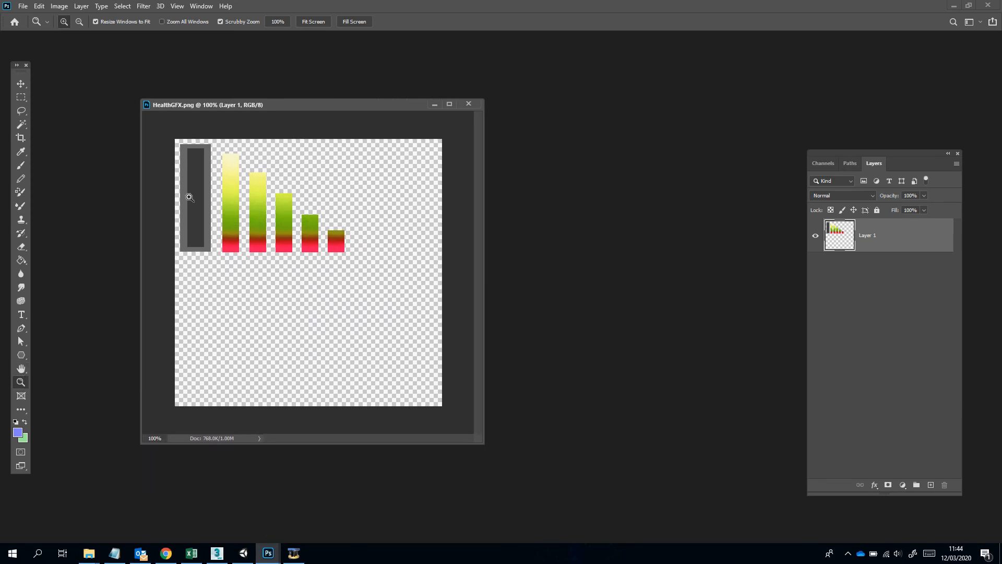
{"action": "left_click_drag", "start_coordinate": [190, 197], "coordinate": [203, 196]}
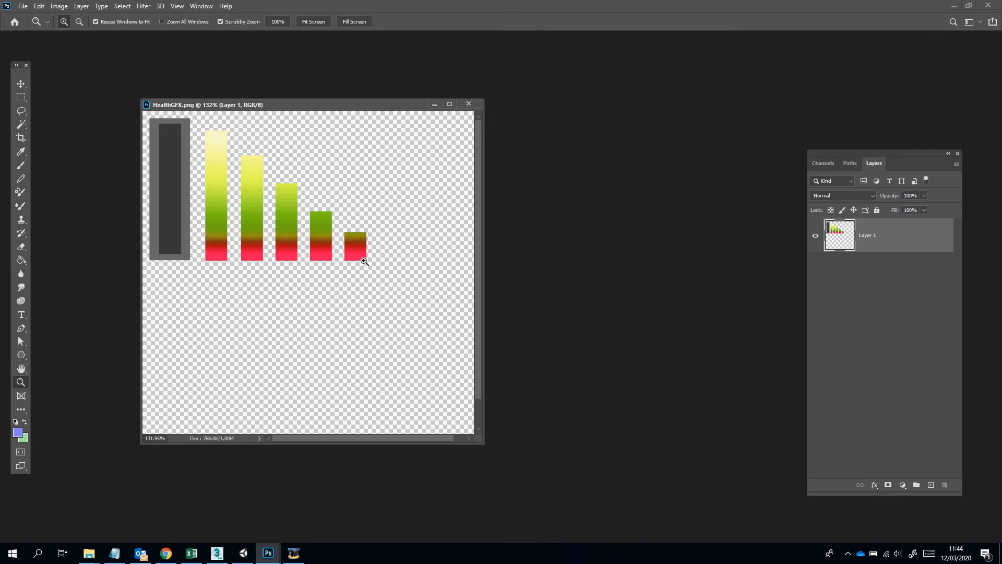
Return to Unity and select the HealthGFX texture in the Textures folder to show its import settings
{"action": "left_click", "coordinate": [242, 553]}
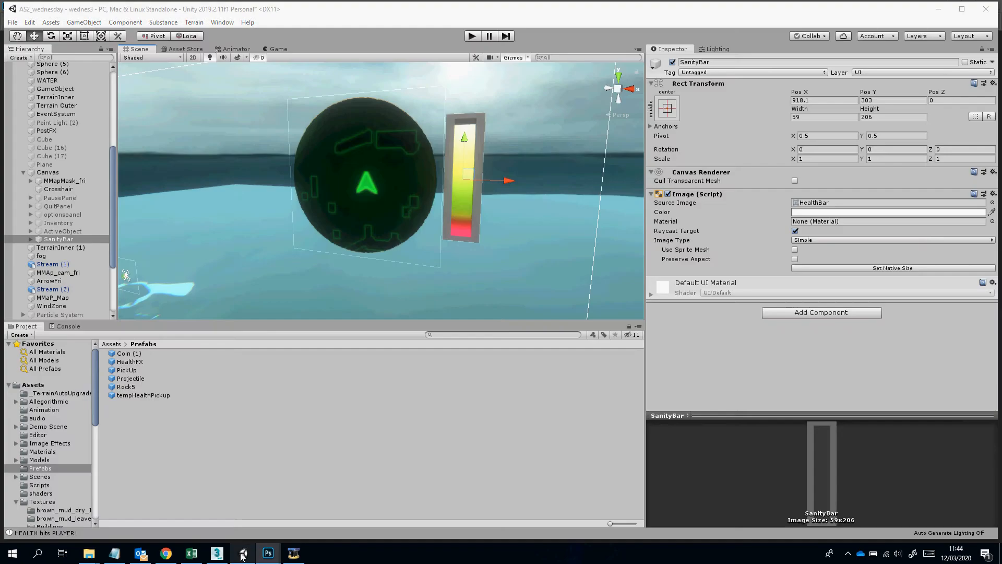
{"action": "left_click", "coordinate": [40, 502]}
{"action": "scroll", "coordinate": [167, 459], "scroll_direction": "down", "scroll_amount": 6}
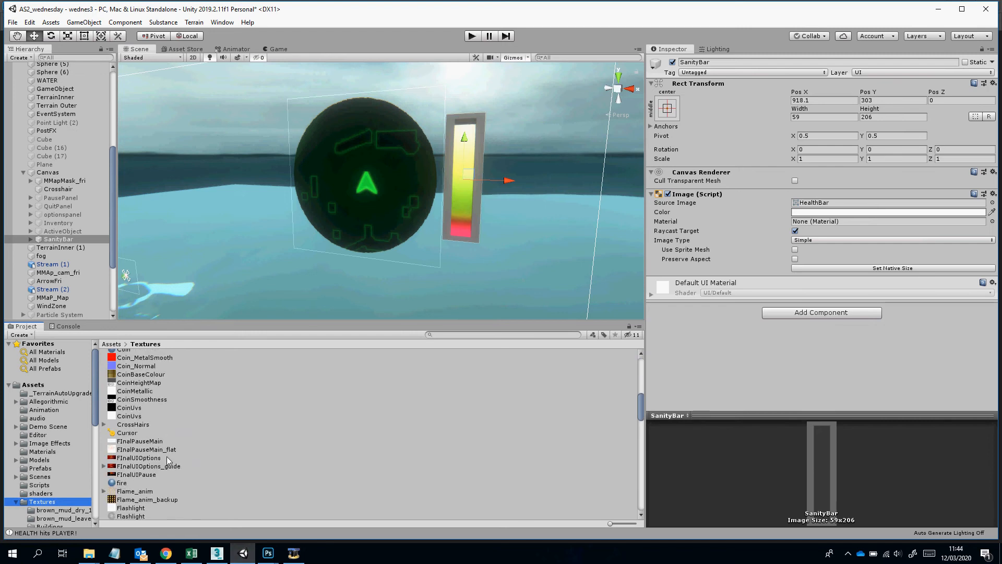
{"action": "scroll", "coordinate": [157, 478], "scroll_direction": "down", "scroll_amount": 3}
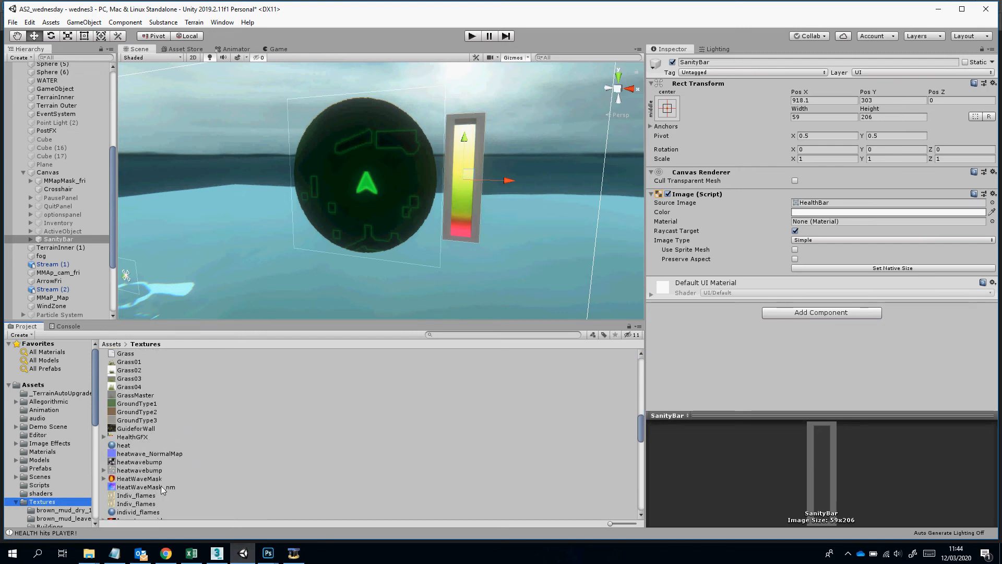
{"action": "scroll", "coordinate": [159, 486], "scroll_direction": "down", "scroll_amount": 2}
{"action": "scroll", "coordinate": [154, 486], "scroll_direction": "down", "scroll_amount": 2}
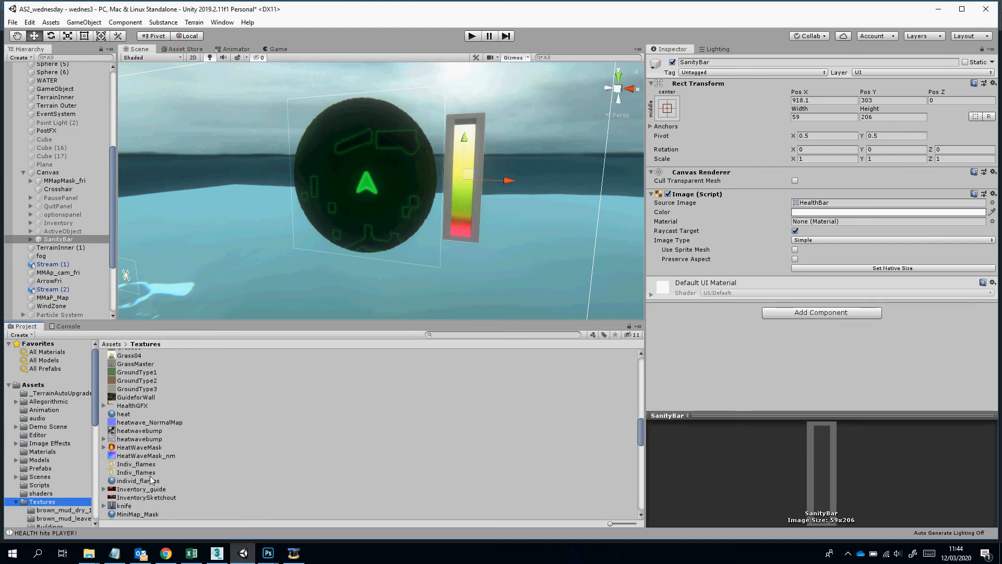
{"action": "left_click", "coordinate": [131, 406]}
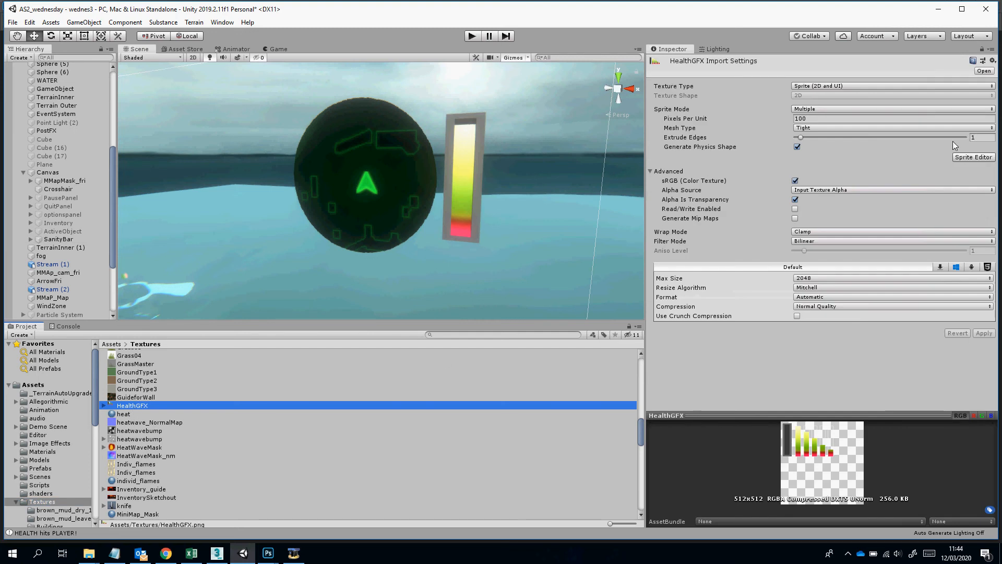
Check the HealthGFX texture type and open the texture in the Sprite Editor
{"action": "left_click", "coordinate": [834, 86]}
{"action": "left_click", "coordinate": [833, 88]}
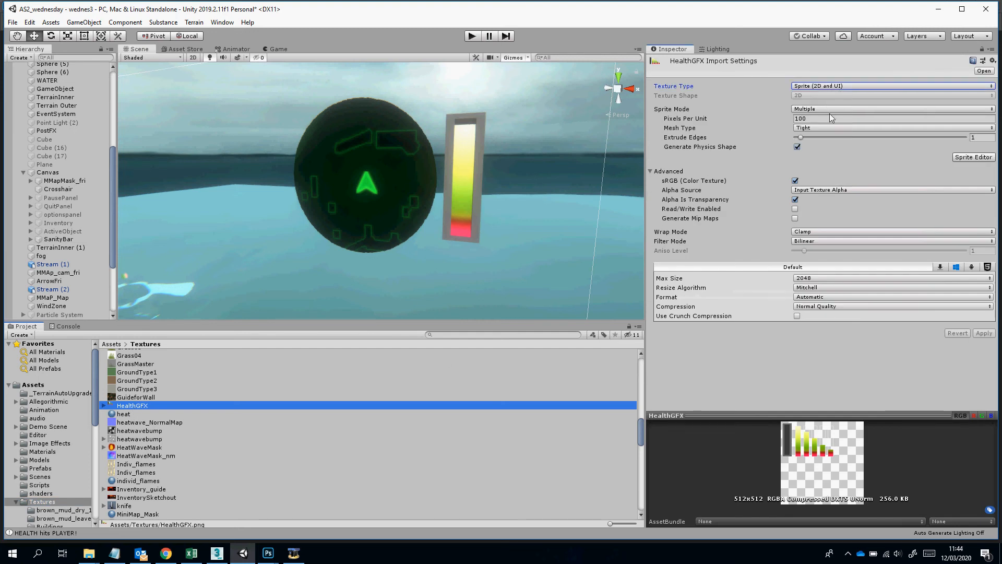
{"action": "left_click", "coordinate": [990, 157]}
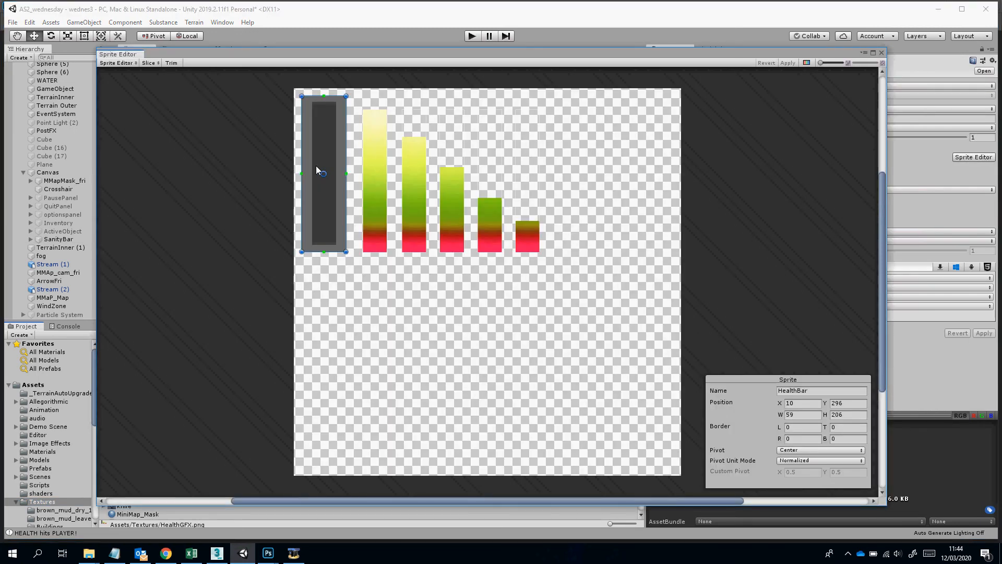
Inspect the slice boundaries and pivot settings of each of the five coloured health level sprites
{"action": "left_click", "coordinate": [375, 170]}
{"action": "left_click", "coordinate": [416, 190]}
{"action": "left_click", "coordinate": [462, 207]}
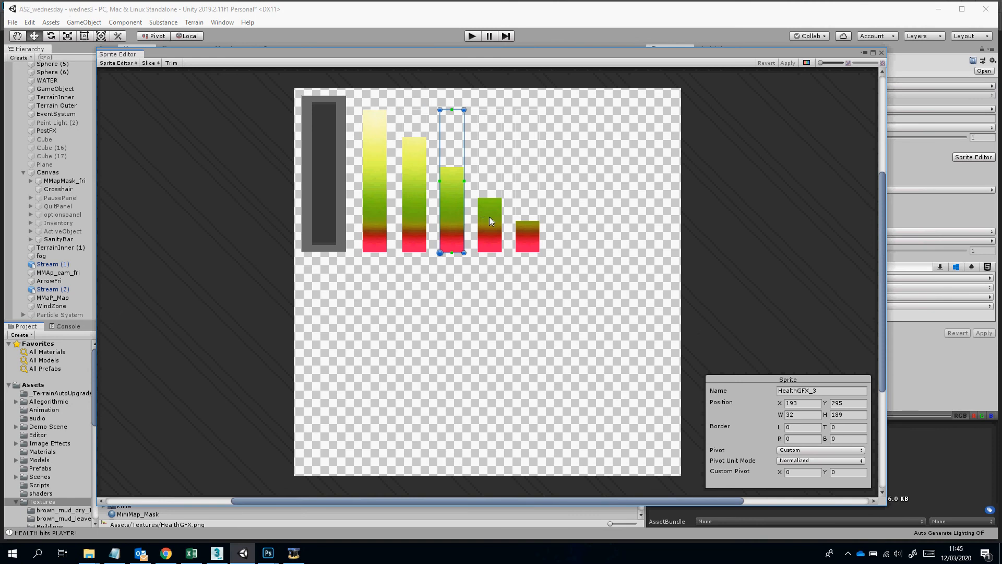
{"action": "left_click", "coordinate": [489, 220]}
{"action": "left_click", "coordinate": [532, 230]}
{"action": "left_click", "coordinate": [483, 227]}
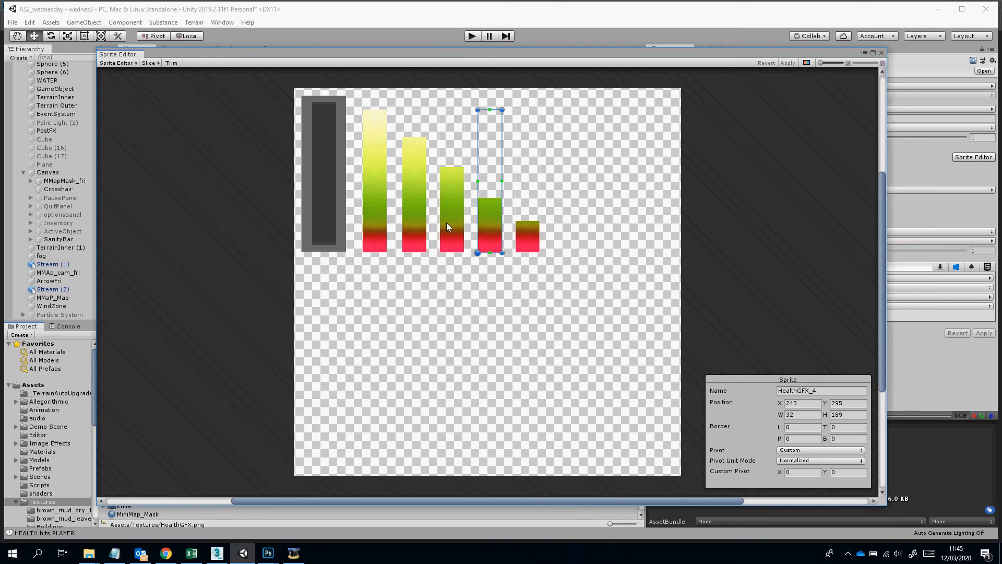
{"action": "left_click", "coordinate": [446, 223]}
{"action": "left_click", "coordinate": [414, 220]}
{"action": "left_click", "coordinate": [368, 215]}
{"action": "left_click", "coordinate": [411, 219]}
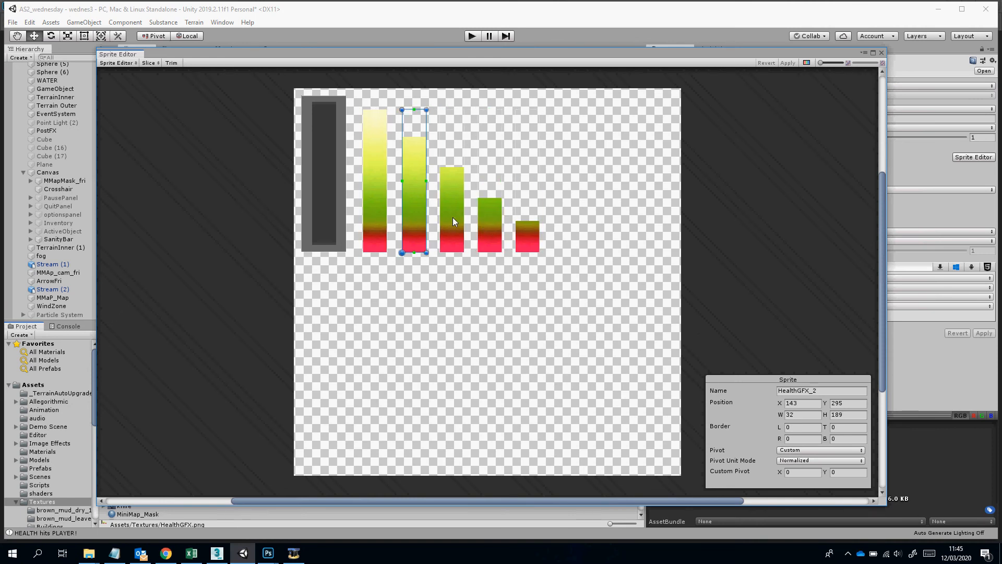
{"action": "left_click", "coordinate": [459, 217]}
{"action": "left_click", "coordinate": [494, 218]}
{"action": "left_click", "coordinate": [530, 227]}
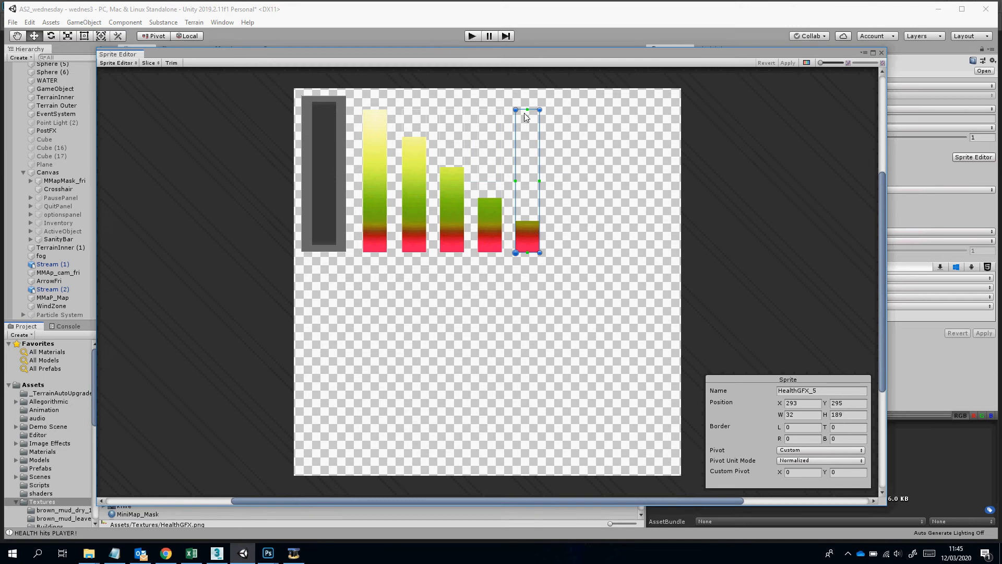
Compare the slice boundaries, sizes and pivots of the five coloured health level sprites in the Sprite Editor
{"action": "left_click", "coordinate": [382, 178]}
{"action": "left_click", "coordinate": [412, 181]}
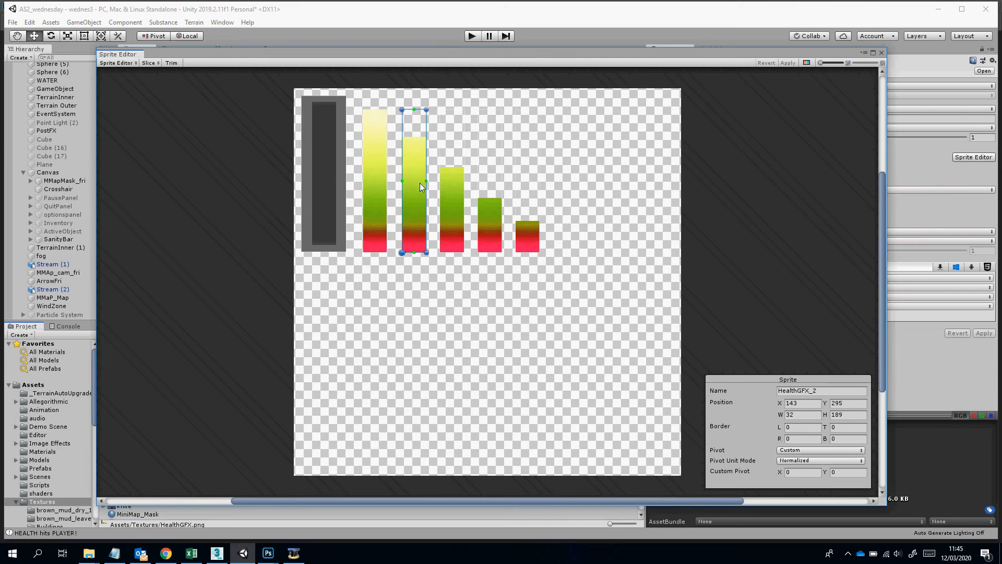
{"action": "left_click", "coordinate": [454, 193]}
{"action": "left_click", "coordinate": [491, 211]}
{"action": "left_click", "coordinate": [531, 236]}
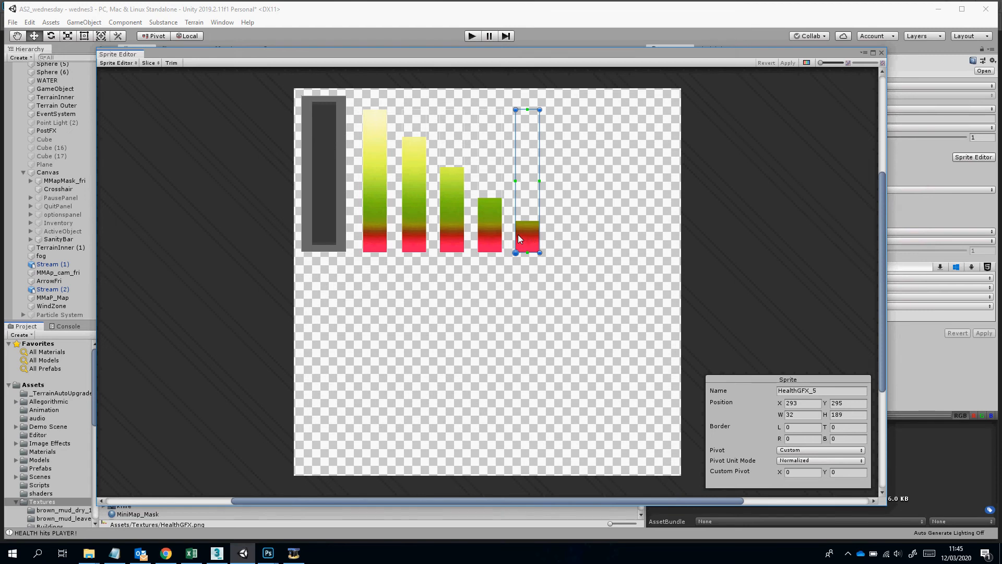
{"action": "left_click", "coordinate": [383, 215]}
{"action": "left_click", "coordinate": [416, 215]}
{"action": "left_click", "coordinate": [451, 217]}
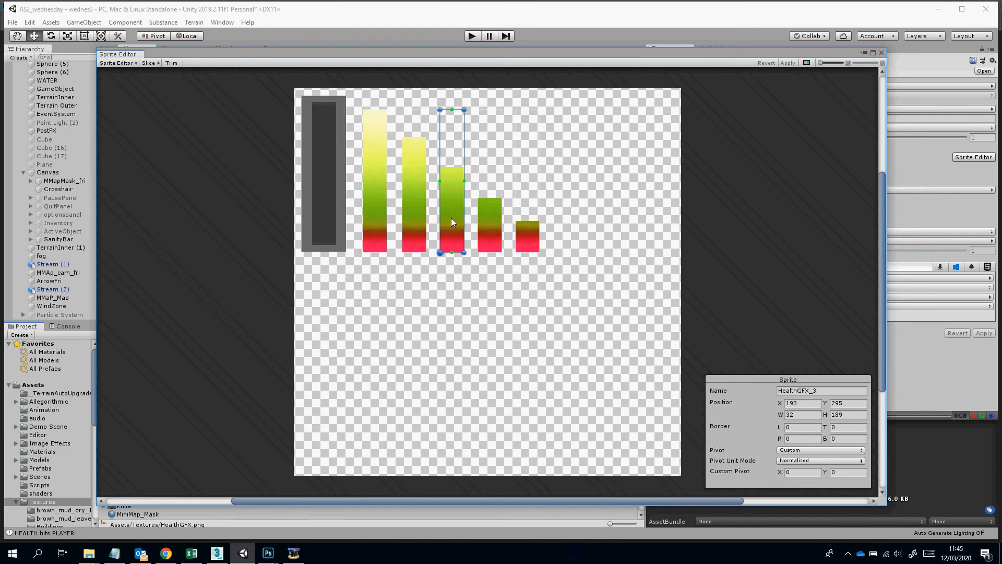
{"action": "left_click", "coordinate": [486, 224]}
{"action": "left_click", "coordinate": [528, 240]}
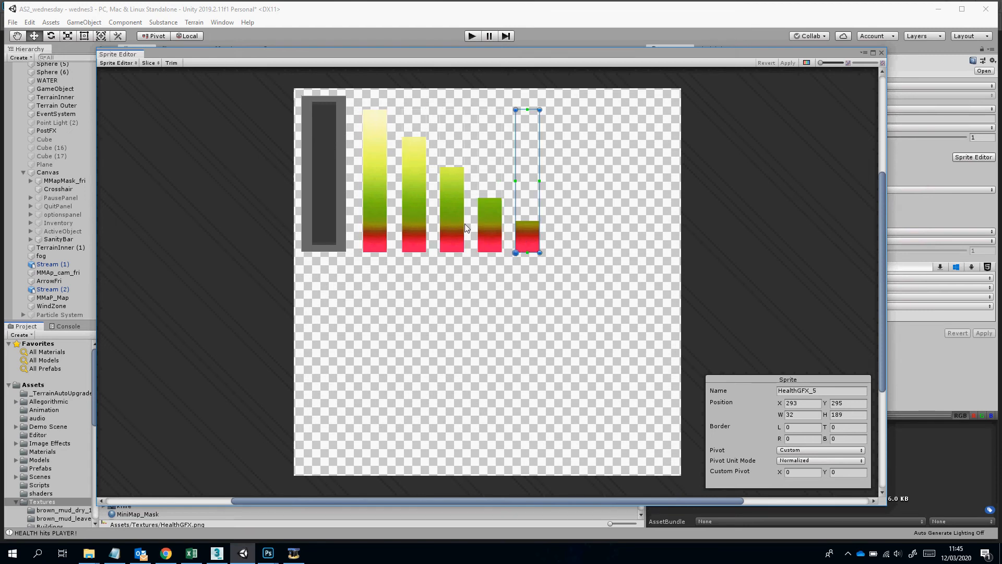
{"action": "left_click", "coordinate": [384, 199]}
{"action": "left_click", "coordinate": [415, 205]}
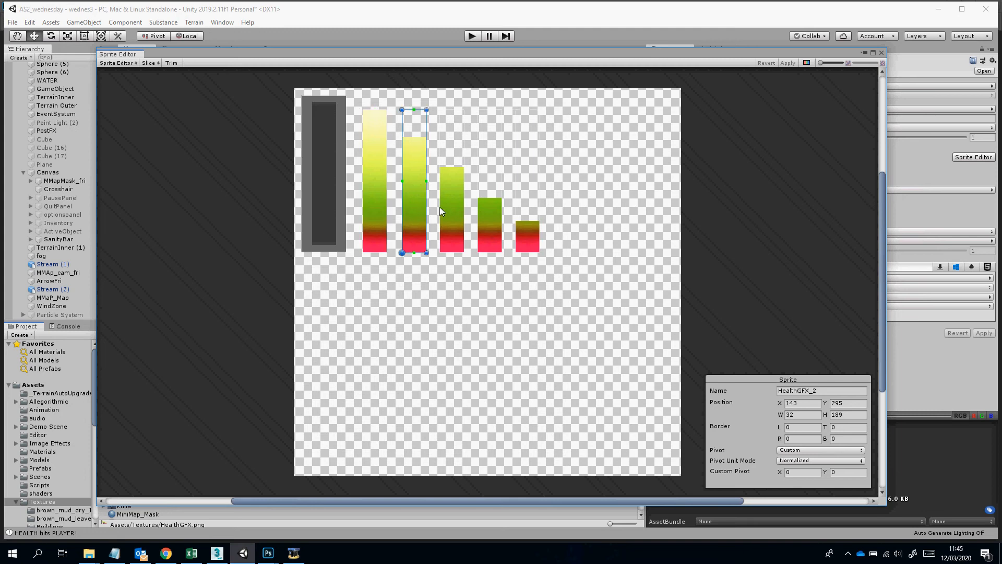
{"action": "left_click", "coordinate": [452, 209]}
{"action": "left_click", "coordinate": [491, 216]}
{"action": "left_click", "coordinate": [528, 228]}
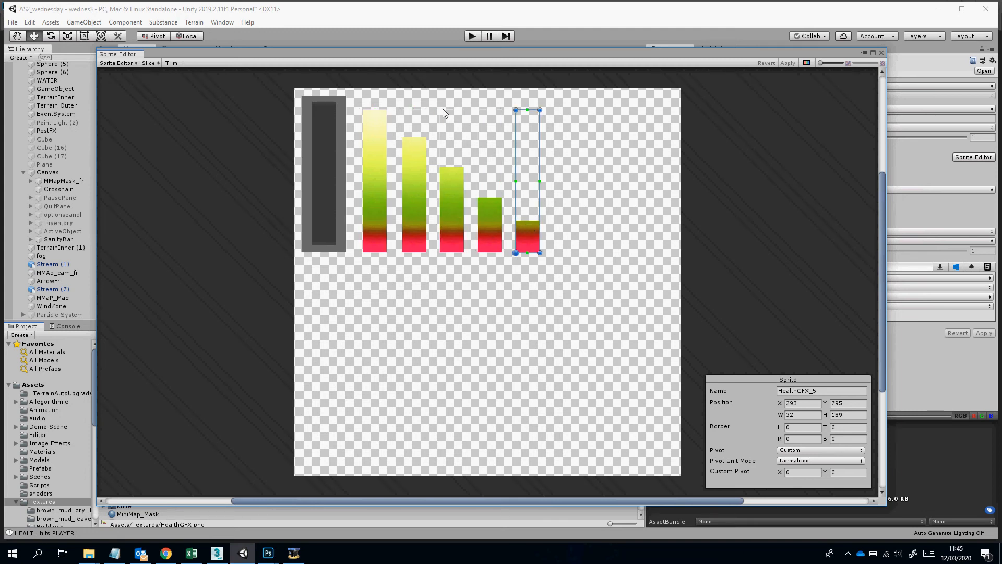
Check the height of the tallest health level sprite and close the Sprite Editor
{"action": "left_click", "coordinate": [378, 167]}
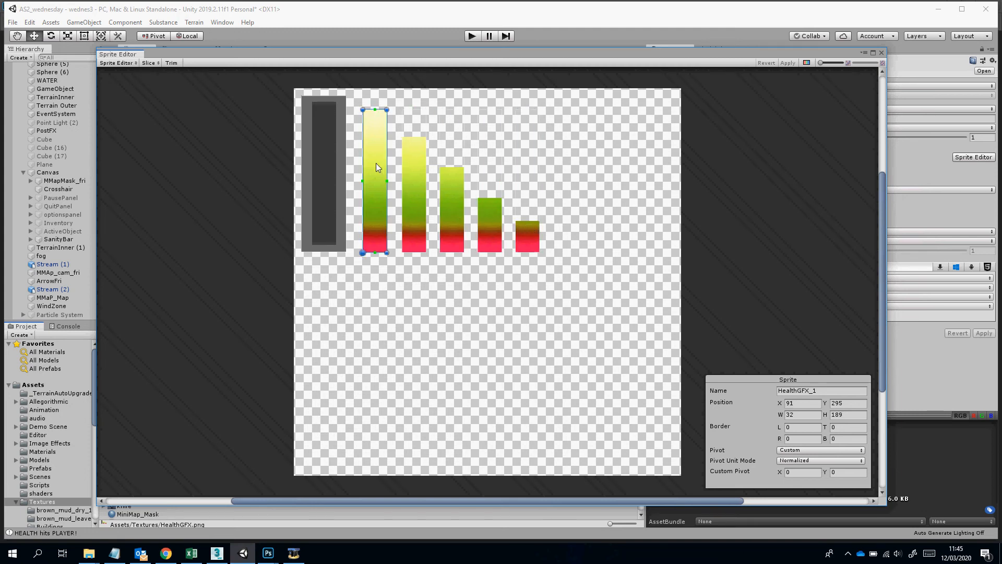
{"action": "left_click", "coordinate": [835, 415]}
{"action": "left_click", "coordinate": [881, 54]}
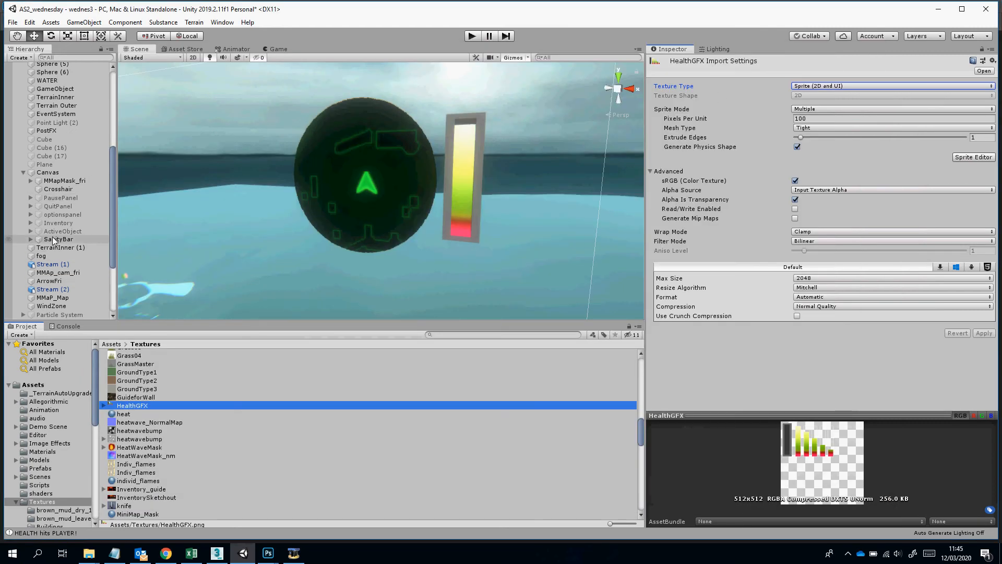
Add a UI Image to the Canvas and assign the HealthBar sprite from HealthGFX as its source image
{"action": "left_click", "coordinate": [48, 173]}
{"action": "right_click", "coordinate": [51, 174]}
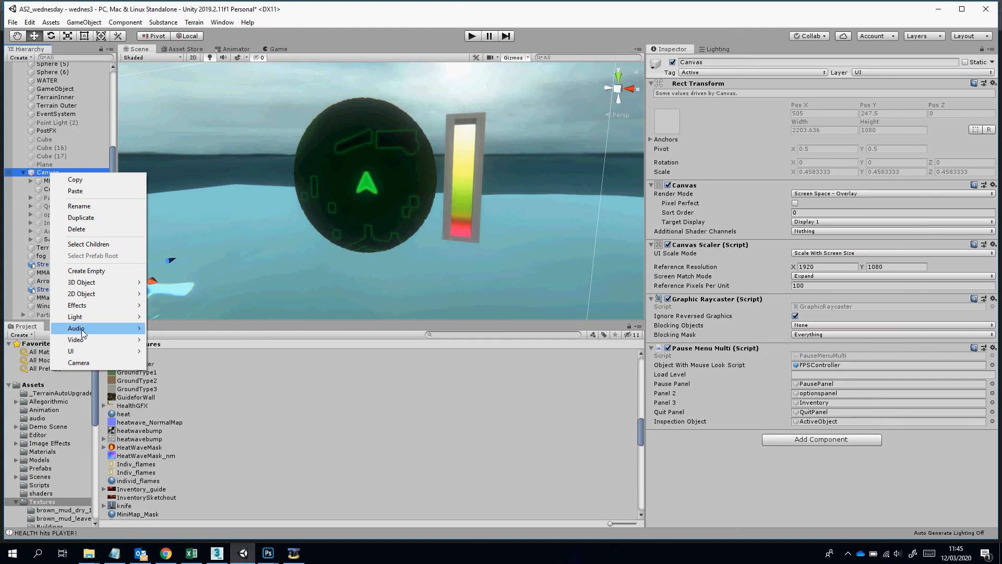
{"action": "mouse_move", "coordinate": [87, 354]}
{"action": "left_click", "coordinate": [181, 374]}
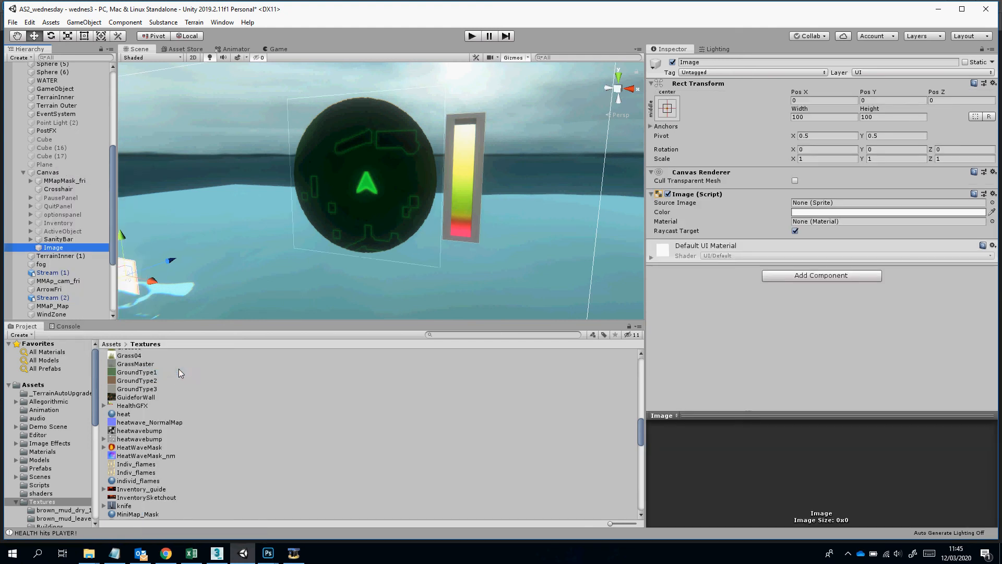
{"action": "right_click_drag", "start_coordinate": [417, 224], "coordinate": [271, 272]}
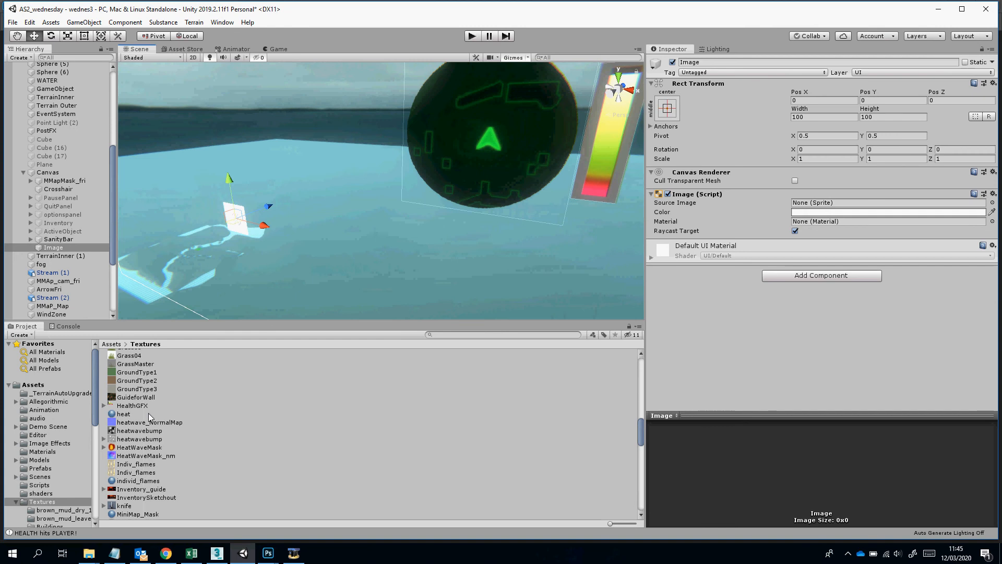
{"action": "left_click", "coordinate": [105, 406]}
{"action": "mouse_move", "coordinate": [143, 413]}
{"action": "left_mouse_down"}
{"action": "mouse_move", "coordinate": [562, 329]}
{"action": "mouse_move", "coordinate": [868, 187]}
{"action": "mouse_move", "coordinate": [843, 204]}
{"action": "left_mouse_up"}
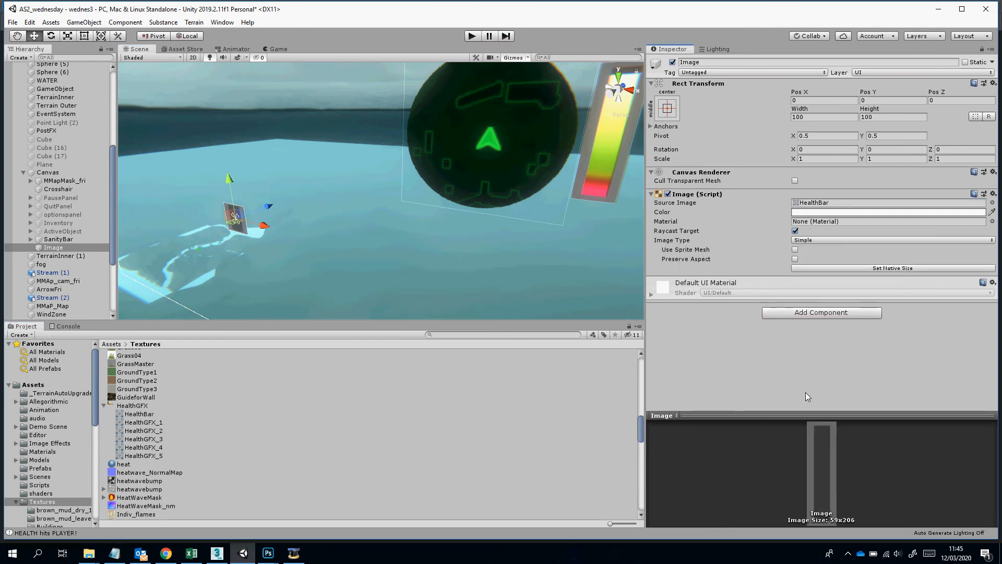
Set the new image's width to 59 and height to 206
{"action": "left_click", "coordinate": [805, 118]}
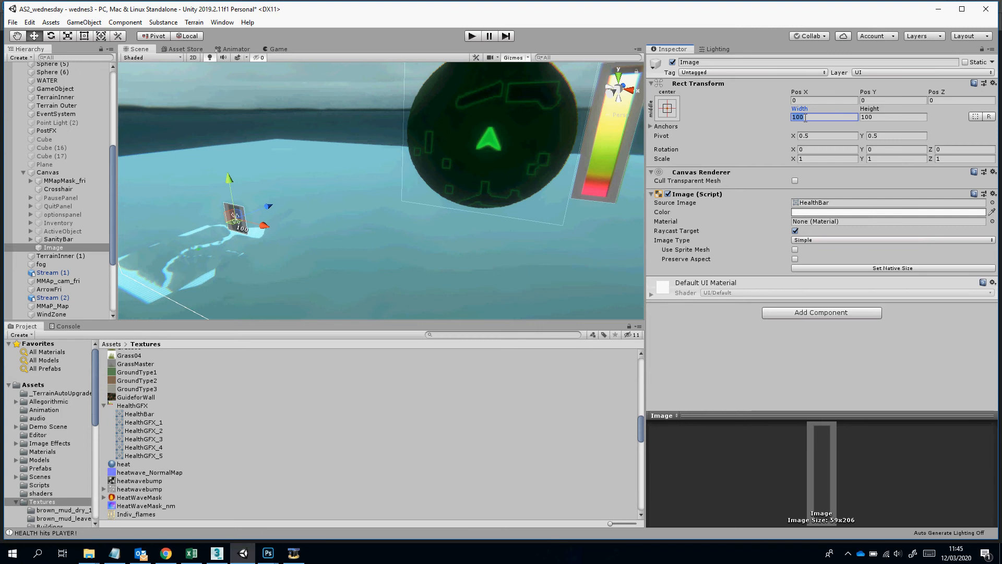
{"action": "type", "text": "59"}
{"action": "left_click", "coordinate": [877, 116]}
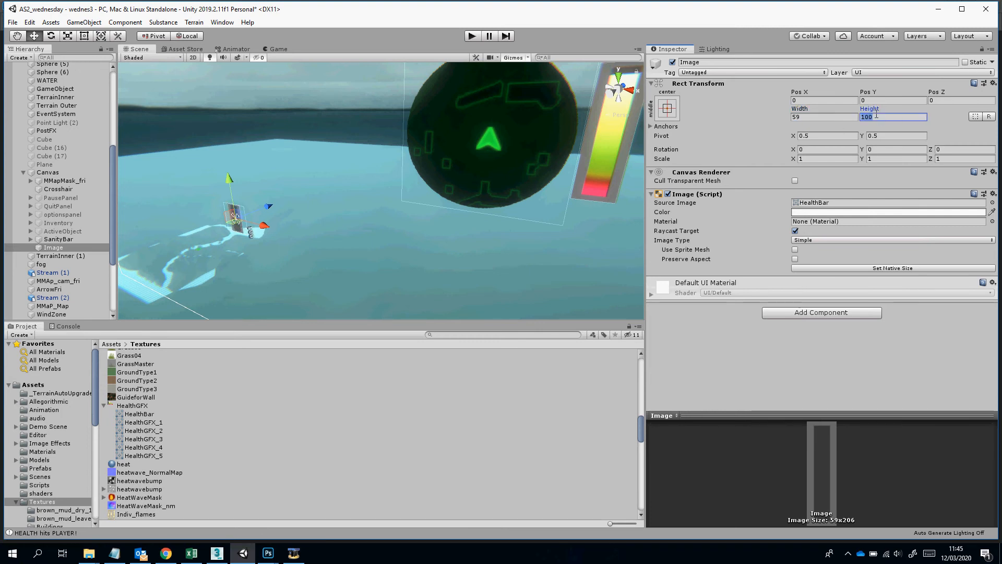
{"action": "type", "text": "206"}
Move the image beside the minimap at about X 516, Y 309 and rename it health bar
{"action": "left_click_drag", "start_coordinate": [257, 223], "coordinate": [374, 243]}
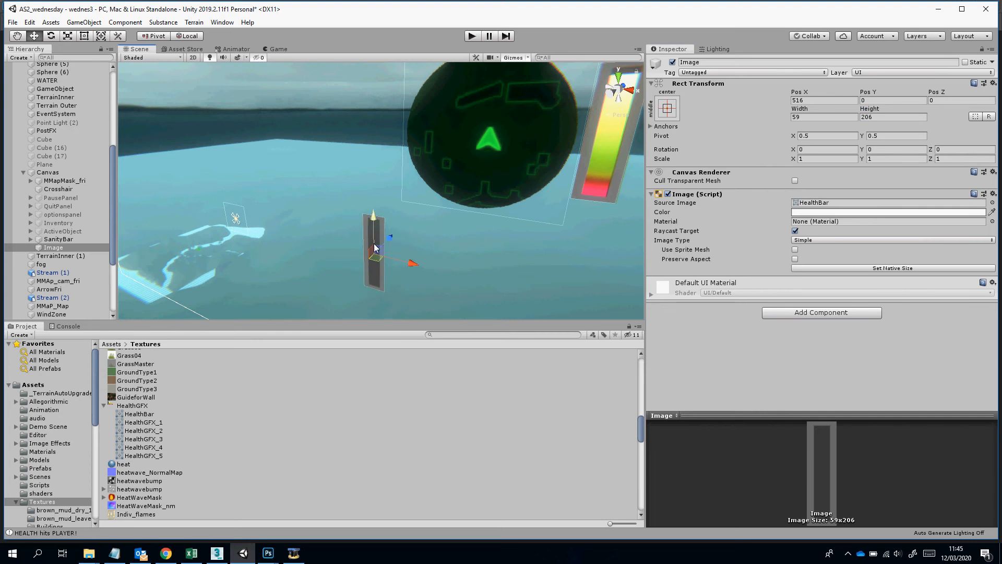
{"action": "left_click_drag", "start_coordinate": [378, 205], "coordinate": [378, 115]}
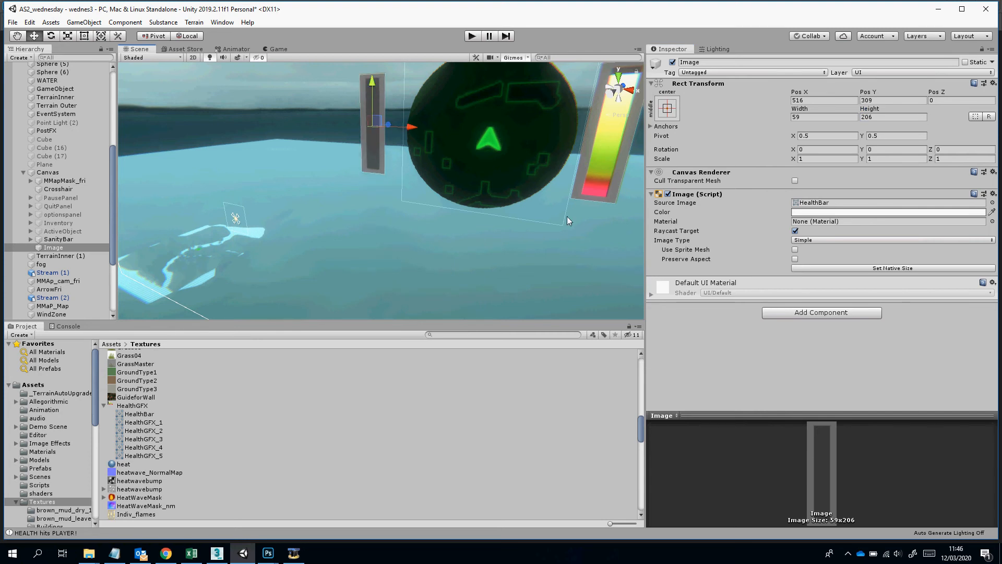
{"action": "left_click", "coordinate": [690, 63]}
{"action": "type", "text": "health bar"}
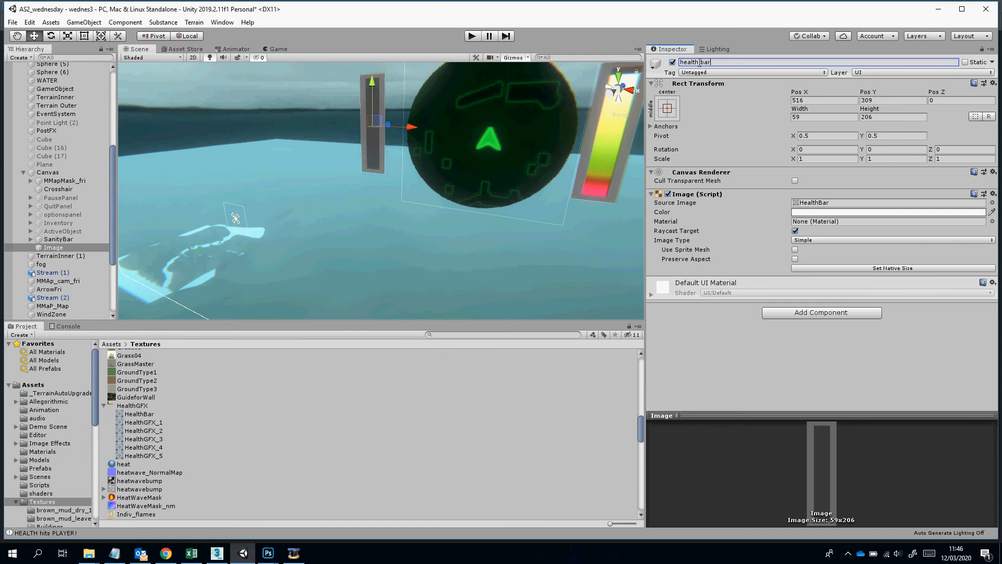
{"action": "key", "text": "Return"}
Expand SanityBar to check its child object, and add a UI Image as a child of health bar
{"action": "left_click", "coordinate": [46, 240]}
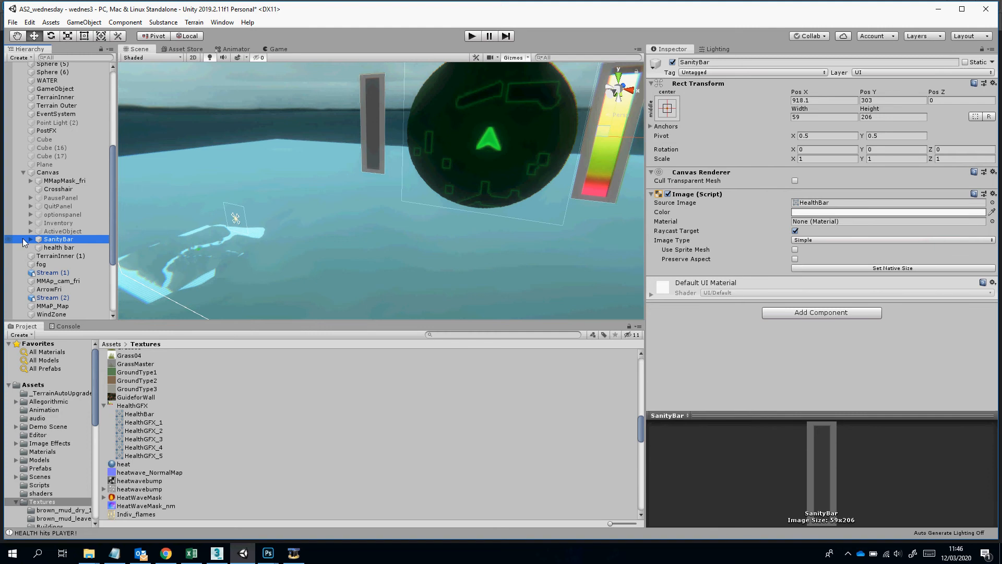
{"action": "left_click", "coordinate": [31, 239]}
{"action": "left_click", "coordinate": [59, 256]}
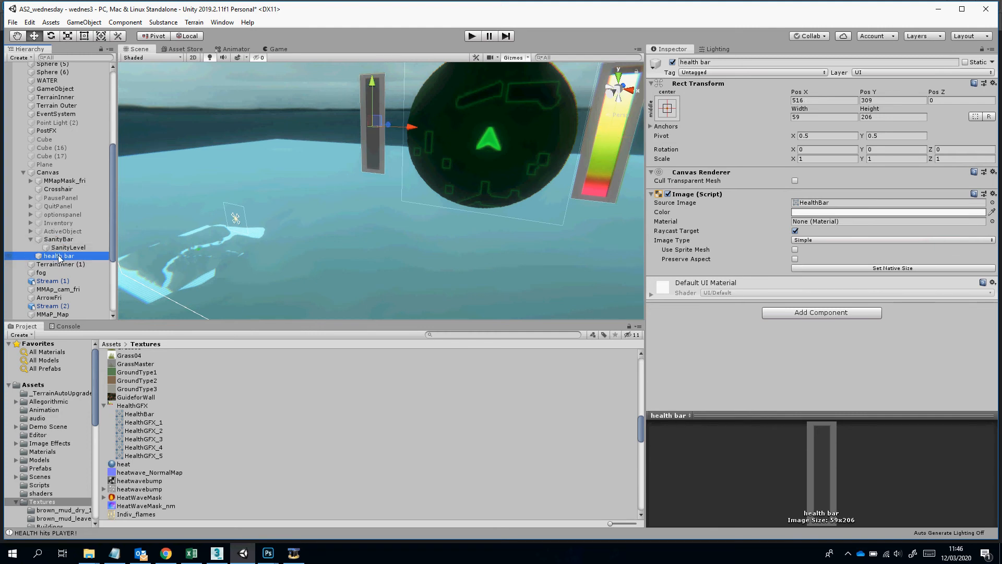
{"action": "right_click", "coordinate": [59, 257]}
{"action": "left_click", "coordinate": [58, 257]}
{"action": "right_click", "coordinate": [58, 259]}
{"action": "mouse_move", "coordinate": [102, 367]}
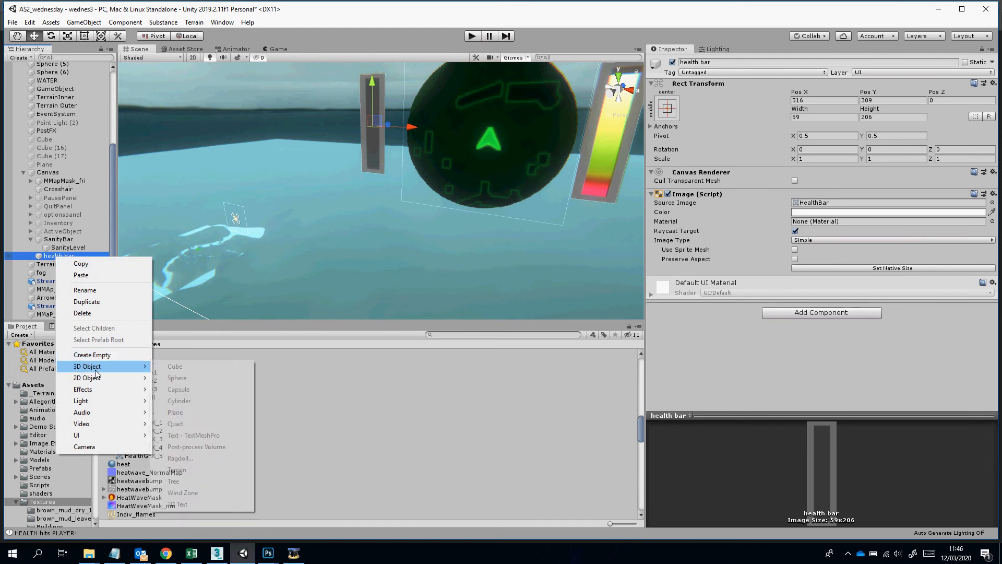
{"action": "mouse_move", "coordinate": [101, 435]}
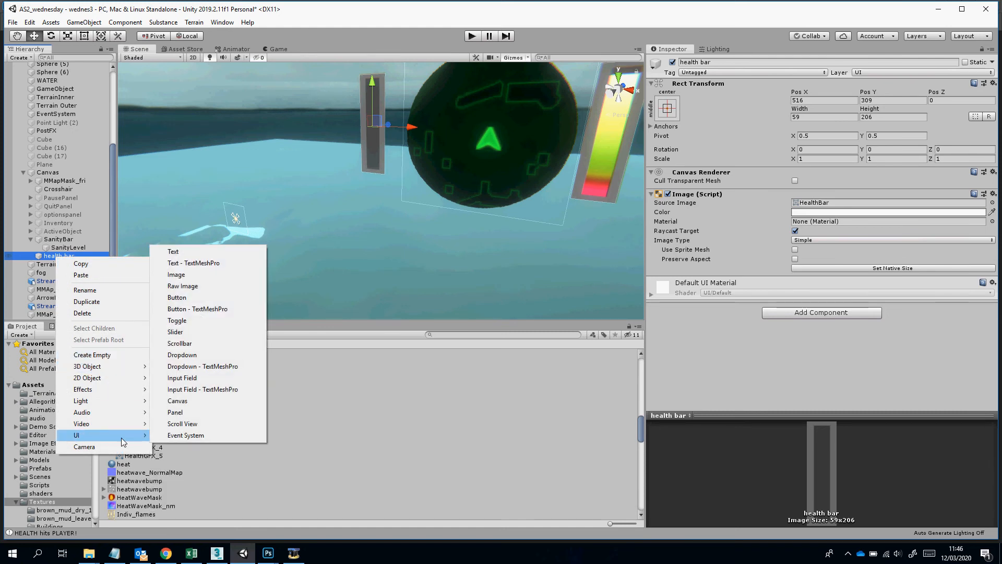
{"action": "left_click", "coordinate": [194, 275]}
Rename the new child image healthlevel
{"action": "left_click", "coordinate": [707, 62]}
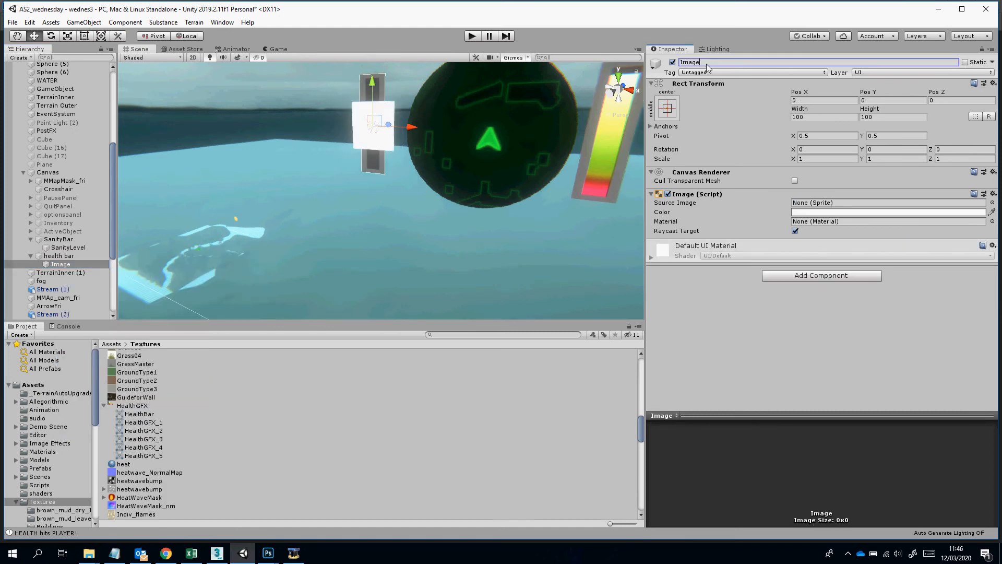
{"action": "type", "text": "healthlevel"}
{"action": "key", "text": "Return"}
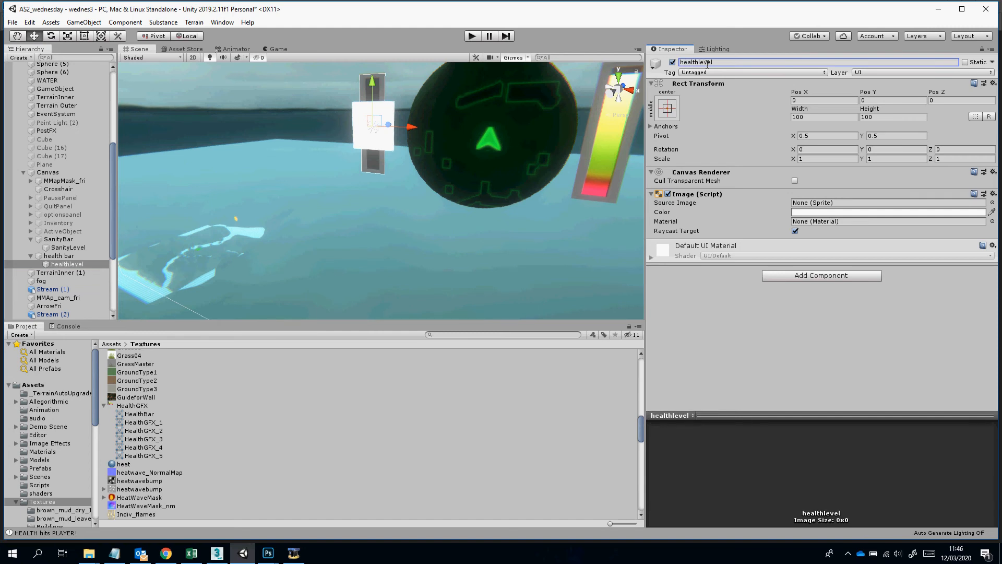
Attach the HealthUnit_Animated script to healthlevel and assign FPSController as its Playercontrol reference
{"action": "left_click", "coordinate": [68, 247]}
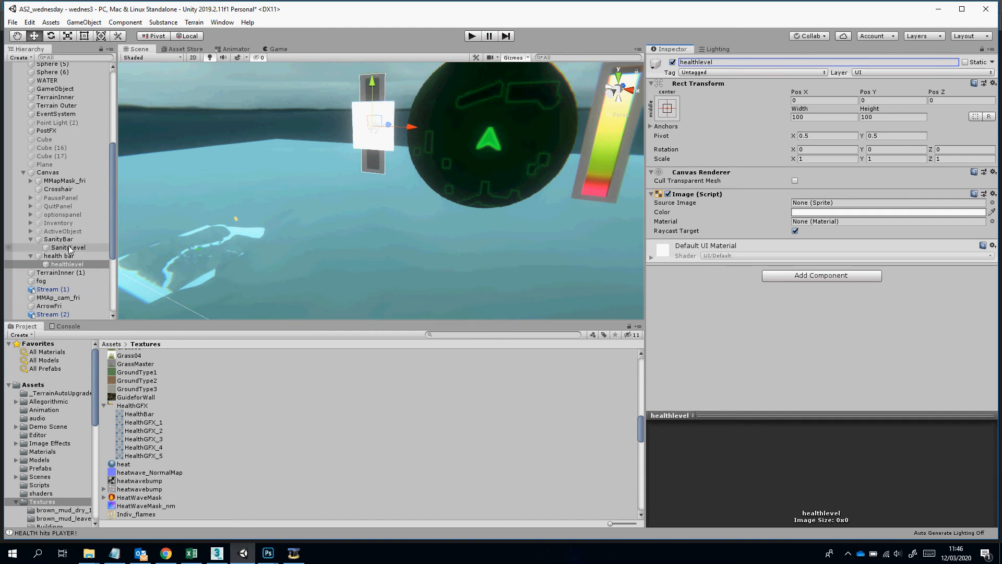
{"action": "left_click", "coordinate": [71, 265]}
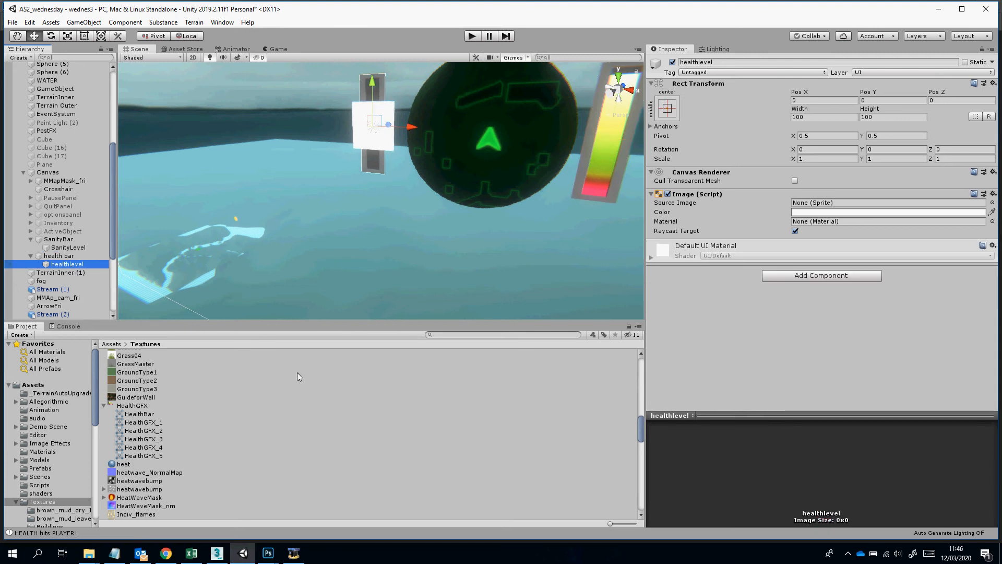
{"action": "left_click", "coordinate": [39, 485]}
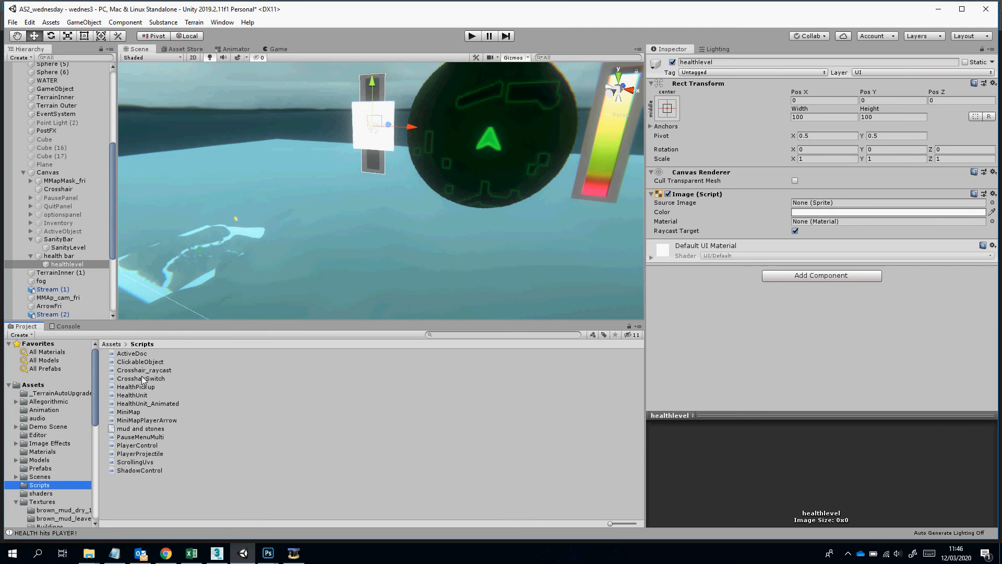
{"action": "mouse_move", "coordinate": [132, 405]}
{"action": "left_mouse_down"}
{"action": "mouse_move", "coordinate": [347, 402]}
{"action": "mouse_move", "coordinate": [767, 340]}
{"action": "mouse_move", "coordinate": [757, 342]}
{"action": "left_mouse_up"}
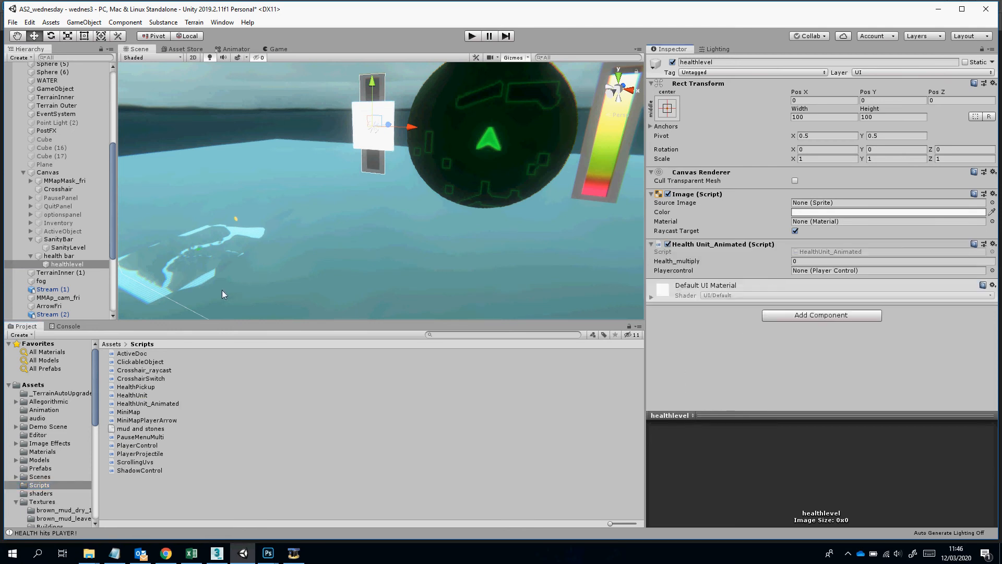
{"action": "scroll", "coordinate": [92, 182], "scroll_direction": "up", "scroll_amount": 5}
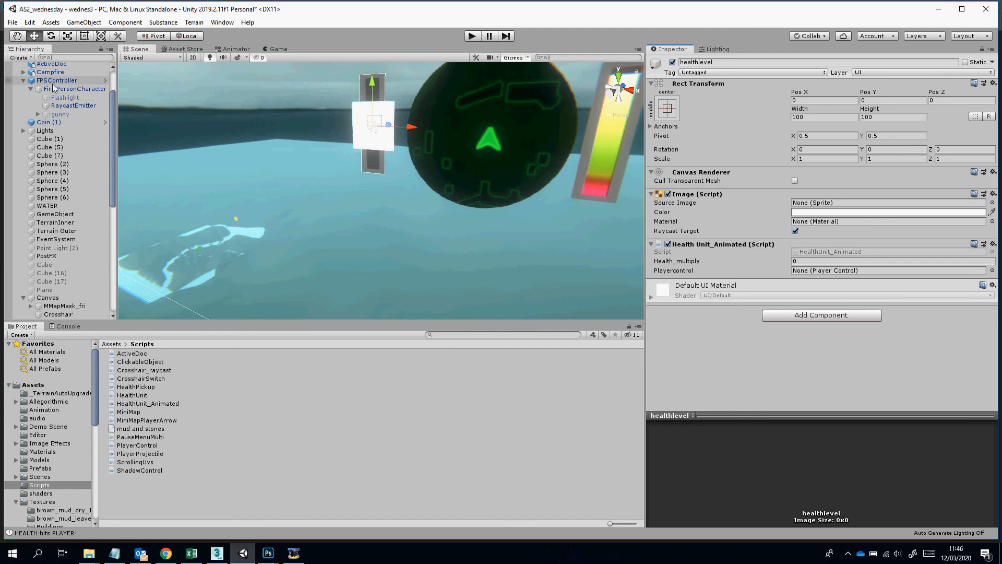
{"action": "left_click_drag", "start_coordinate": [48, 82], "coordinate": [812, 272]}
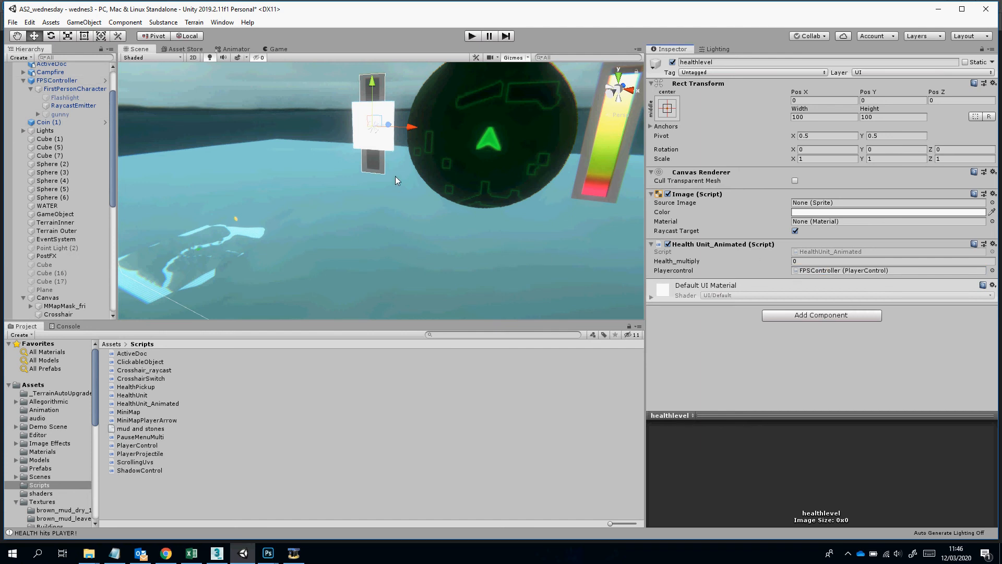
Assign the HealthGFX_1 sprite from the Textures folder as healthlevel's source image
{"action": "right_click_drag", "start_coordinate": [395, 176], "coordinate": [420, 159]}
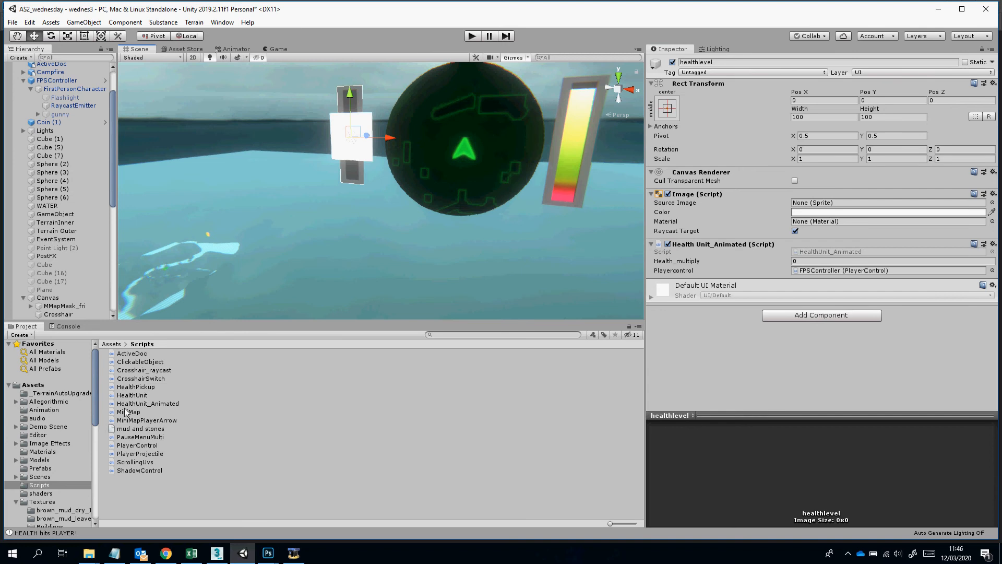
{"action": "left_click", "coordinate": [42, 502]}
{"action": "scroll", "coordinate": [147, 455], "scroll_direction": "down", "scroll_amount": 10}
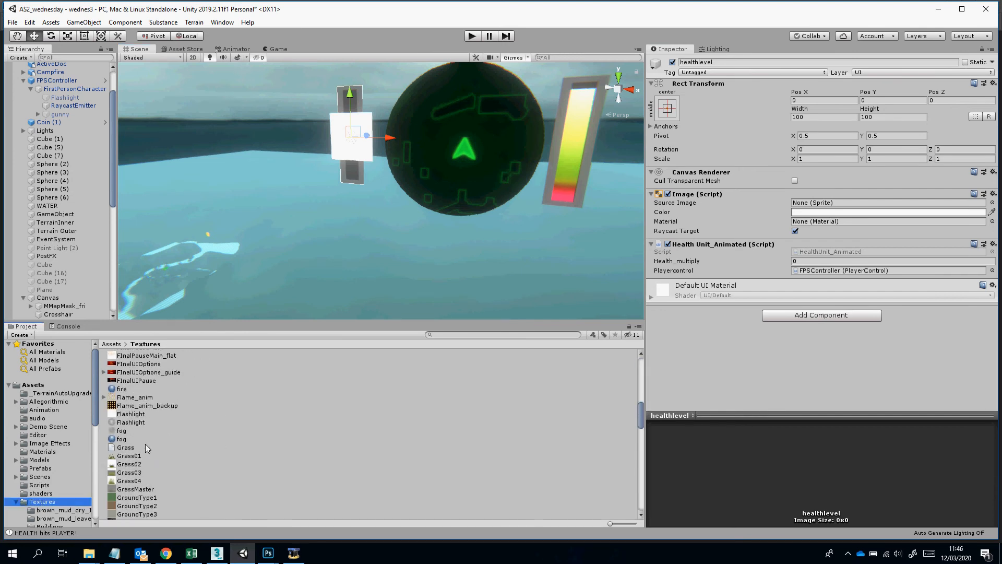
{"action": "scroll", "coordinate": [145, 444], "scroll_direction": "down", "scroll_amount": 5}
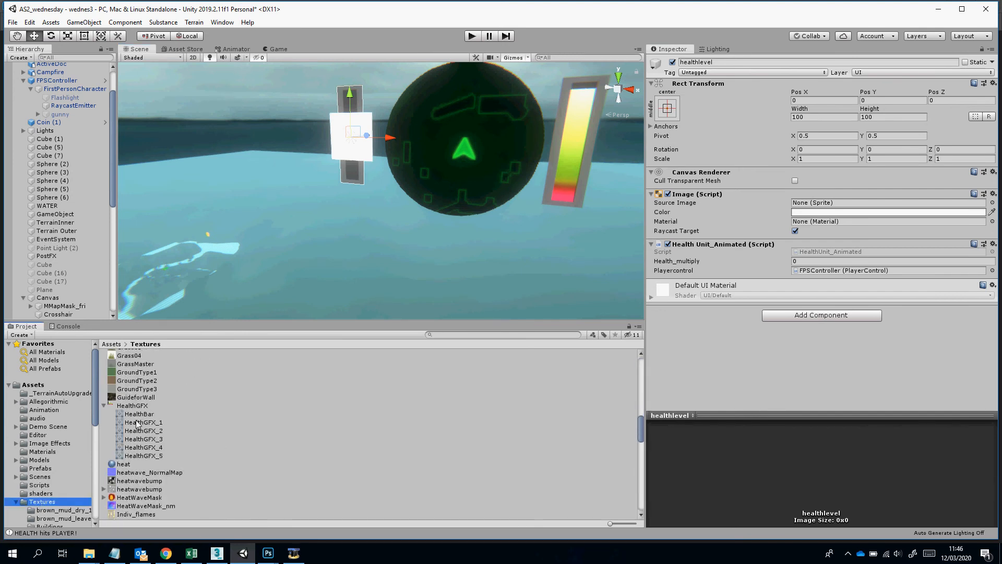
{"action": "mouse_move", "coordinate": [138, 424]}
{"action": "left_mouse_down"}
{"action": "mouse_move", "coordinate": [755, 217]}
{"action": "mouse_move", "coordinate": [813, 207]}
{"action": "left_mouse_up"}
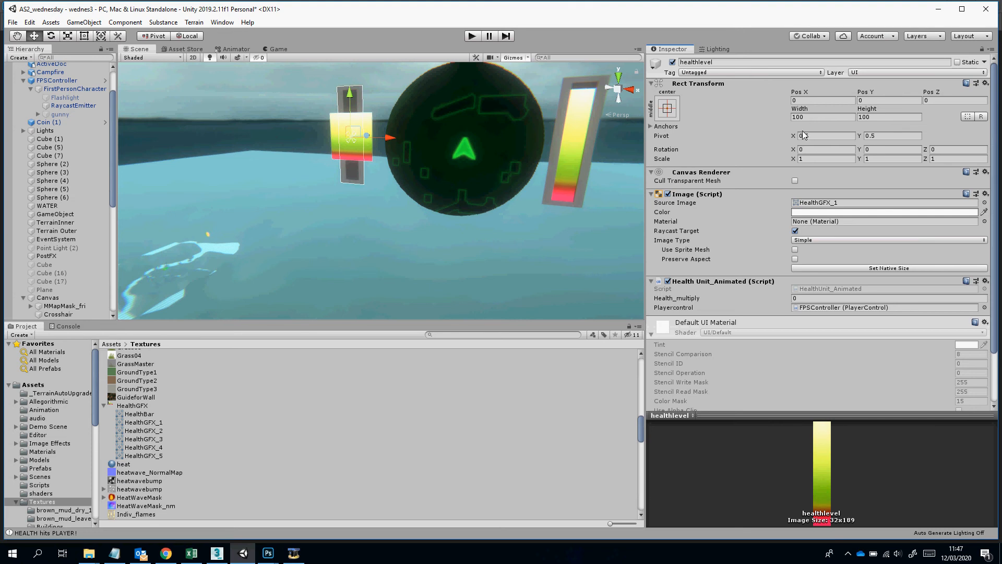
Set the healthlevel image's width to 32 and height to 189
{"action": "left_click", "coordinate": [812, 116]}
{"action": "type", "text": "32"}
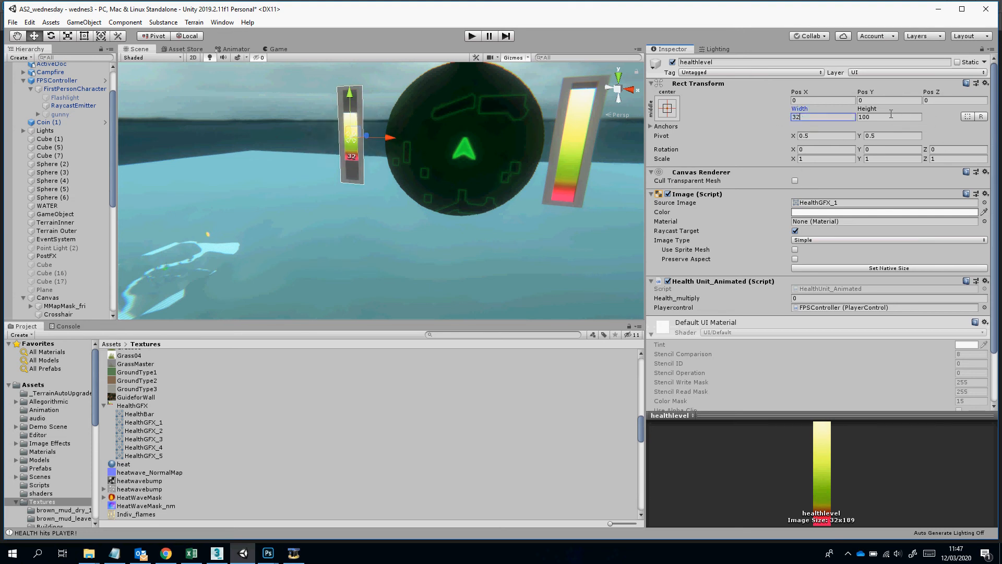
{"action": "left_click", "coordinate": [891, 116]}
{"action": "type", "text": "189"}
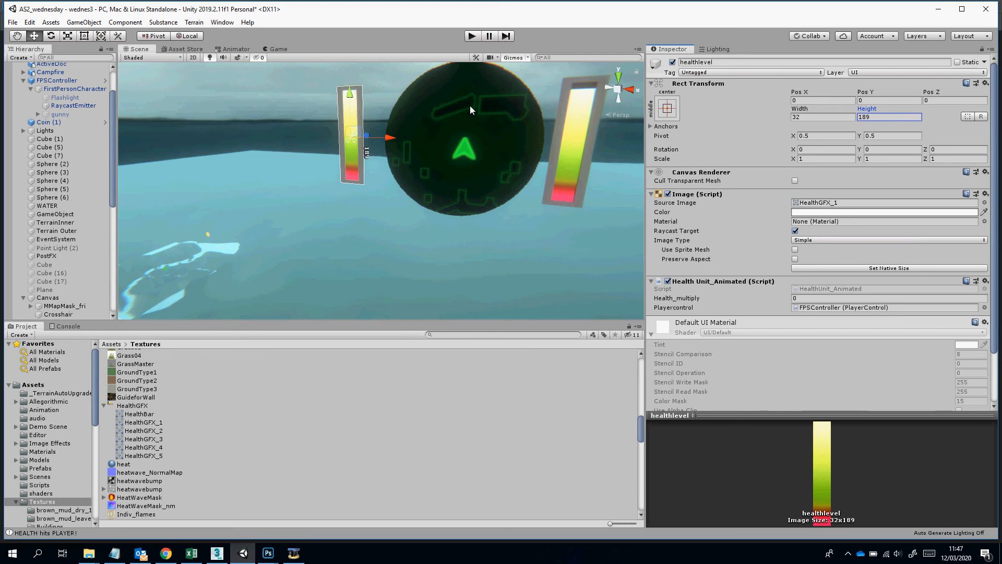
Examine the Animation, Animator and Health Unit_Animated components on the SanityLevel image under SanityBar
{"action": "right_click_drag", "start_coordinate": [421, 138], "coordinate": [474, 106]}
{"action": "key", "text": "w"}
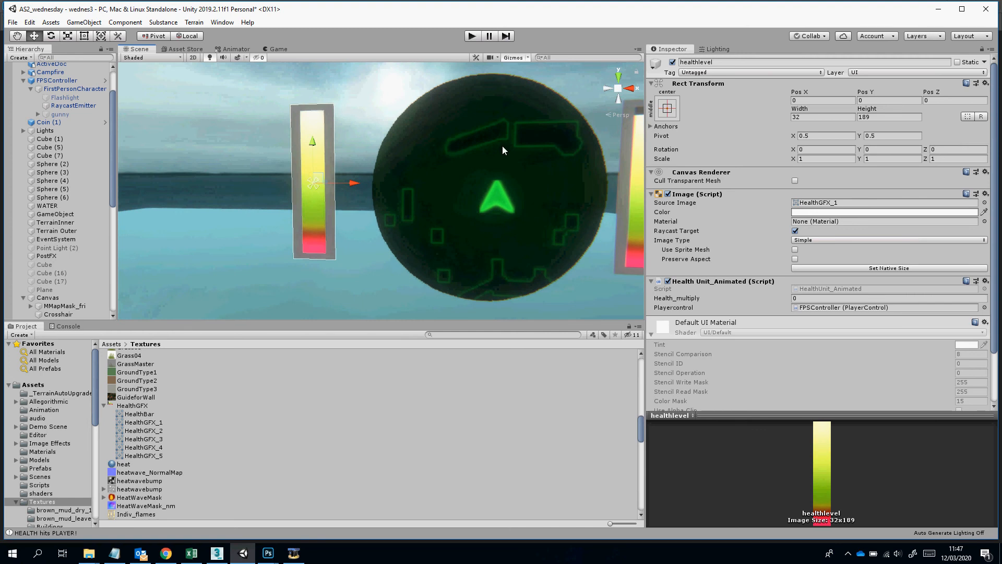
{"action": "scroll", "coordinate": [57, 262], "scroll_direction": "down", "scroll_amount": 3}
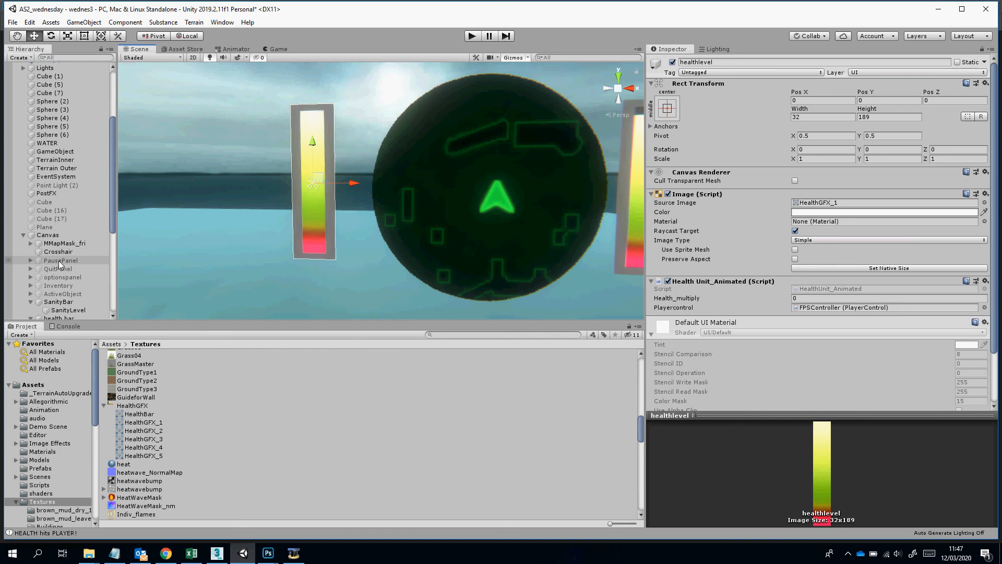
{"action": "scroll", "coordinate": [78, 274], "scroll_direction": "down", "scroll_amount": 2}
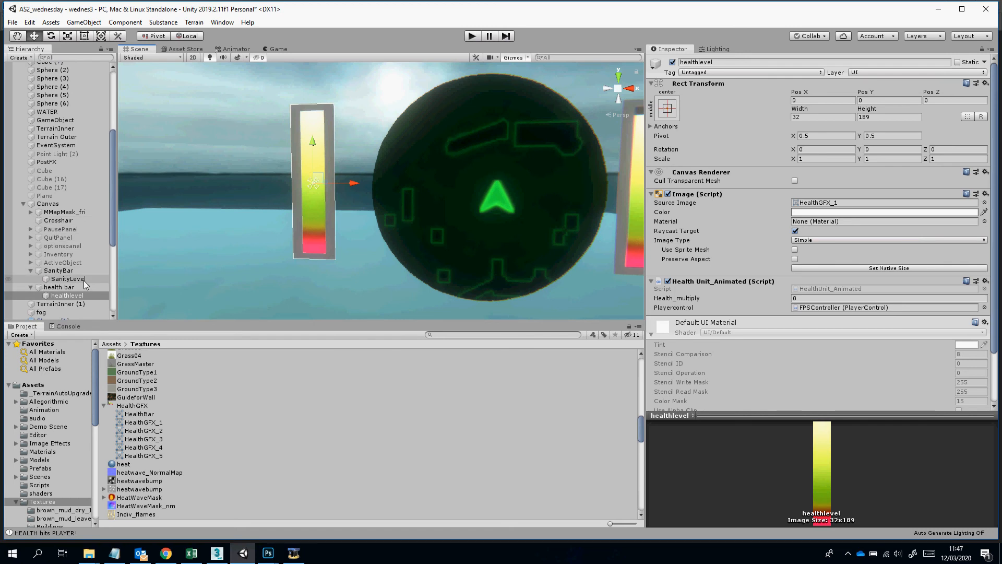
{"action": "left_click", "coordinate": [67, 279]}
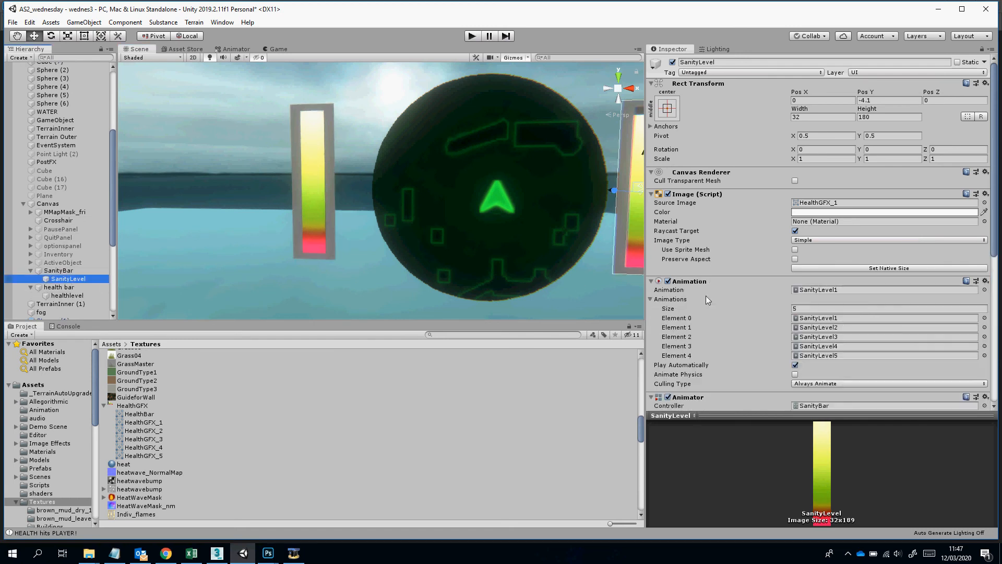
{"action": "scroll", "coordinate": [707, 294], "scroll_direction": "down", "scroll_amount": 3}
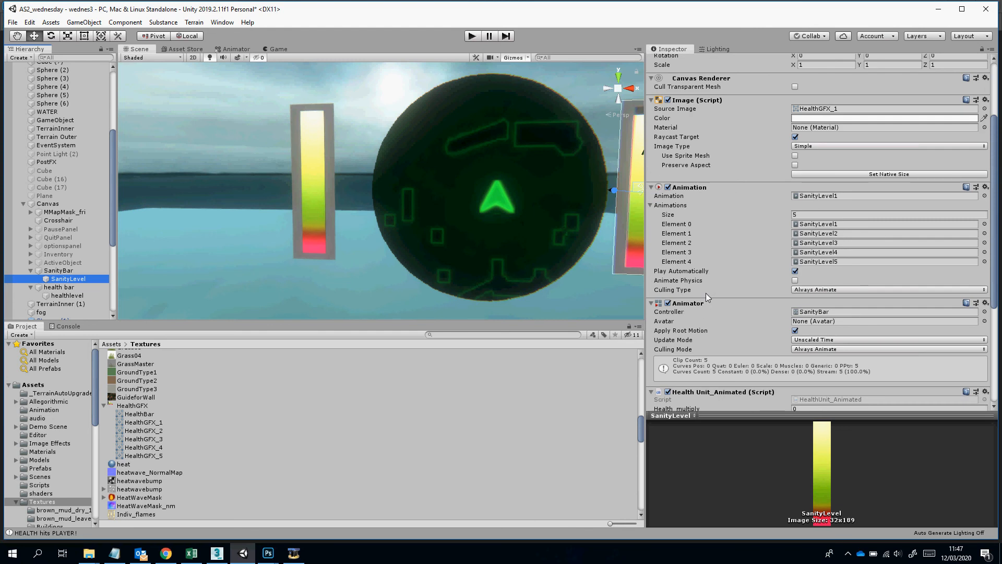
{"action": "scroll", "coordinate": [706, 297], "scroll_direction": "down", "scroll_amount": 3}
{"action": "scroll", "coordinate": [738, 301], "scroll_direction": "up", "scroll_amount": 5}
{"action": "left_click", "coordinate": [83, 271]}
{"action": "left_click", "coordinate": [82, 278]}
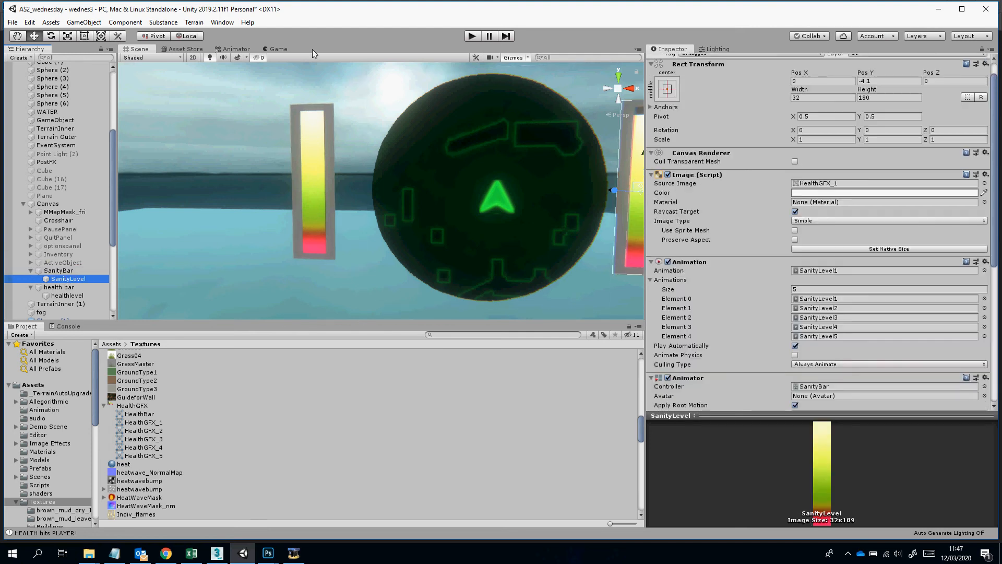
Examine SanityLevel's animator state graph, including the SanityLevel4 and SanityLevel2 states and their transitions
{"action": "left_click", "coordinate": [235, 49]}
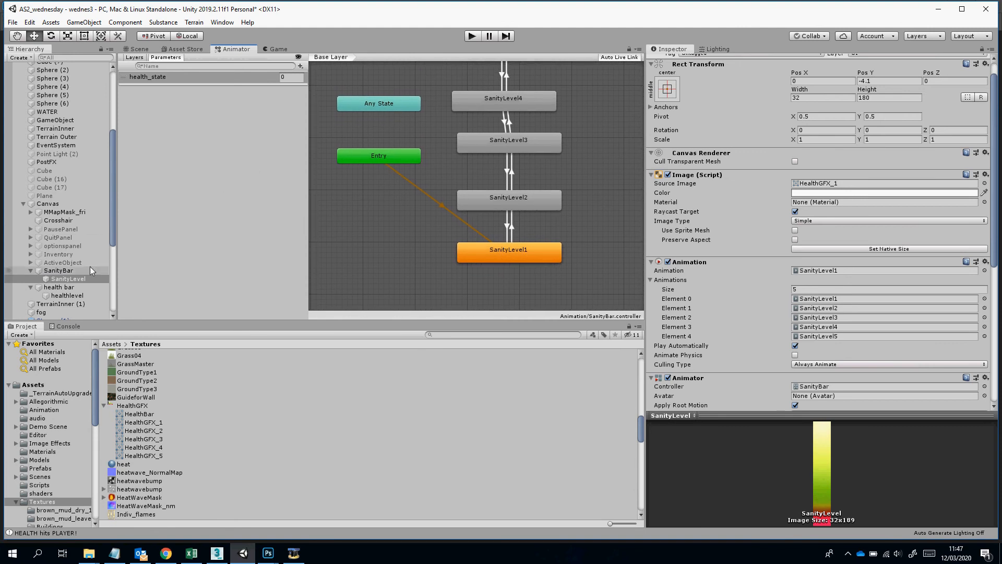
{"action": "scroll", "coordinate": [420, 149], "scroll_direction": "down", "scroll_amount": 3}
{"action": "scroll", "coordinate": [416, 150], "scroll_direction": "down", "scroll_amount": 1}
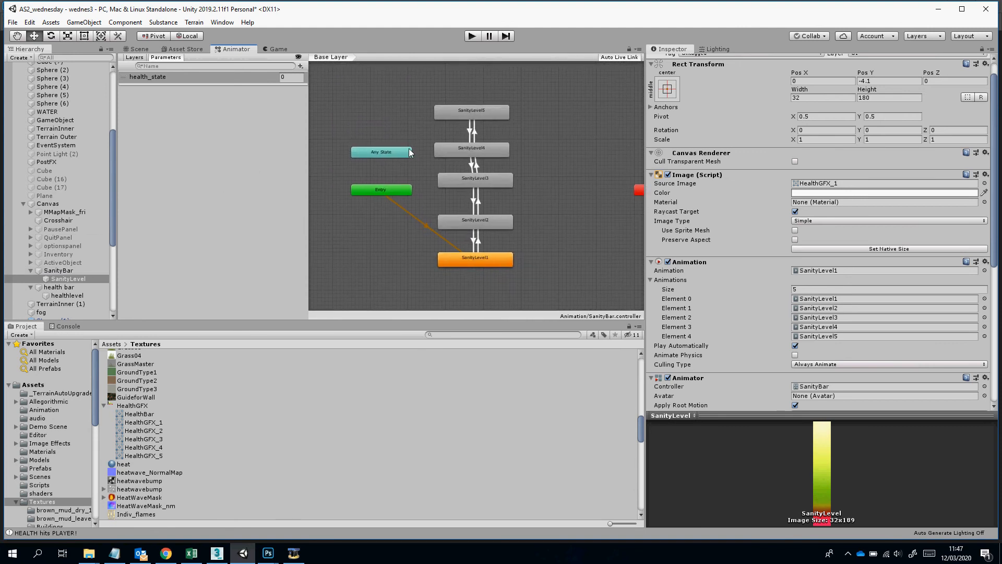
{"action": "scroll", "coordinate": [408, 136], "scroll_direction": "down", "scroll_amount": 3}
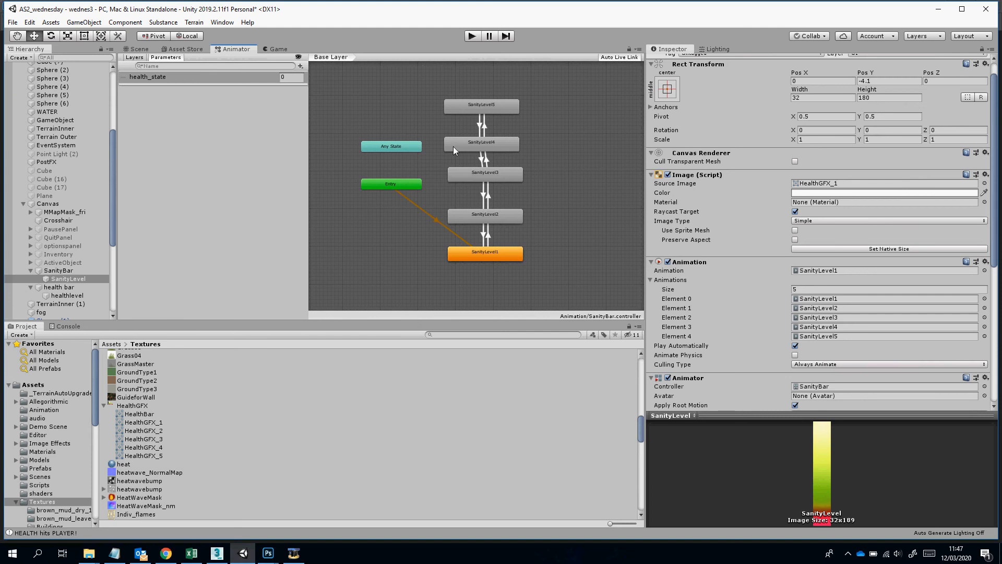
{"action": "left_click", "coordinate": [501, 138]}
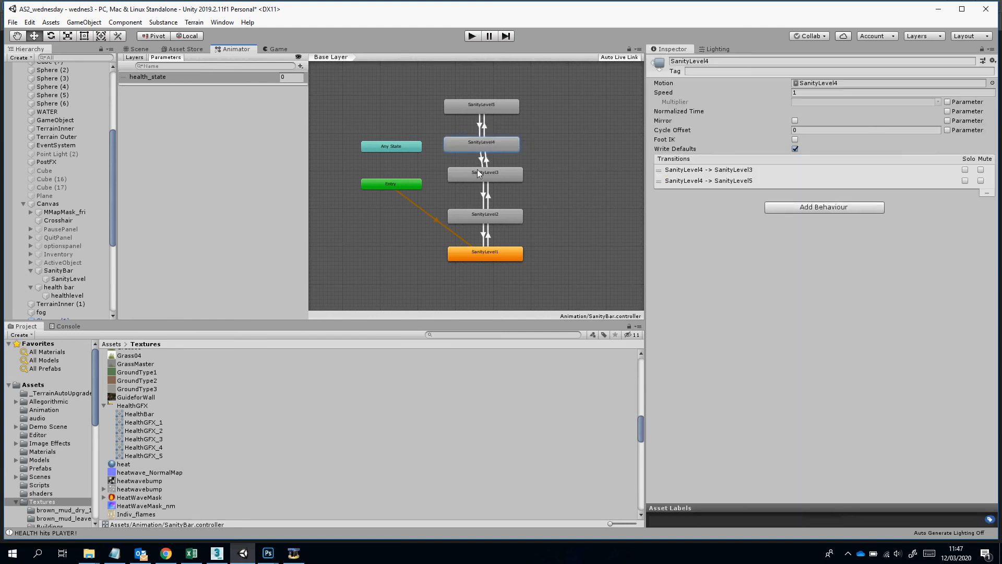
{"action": "left_click", "coordinate": [466, 216]}
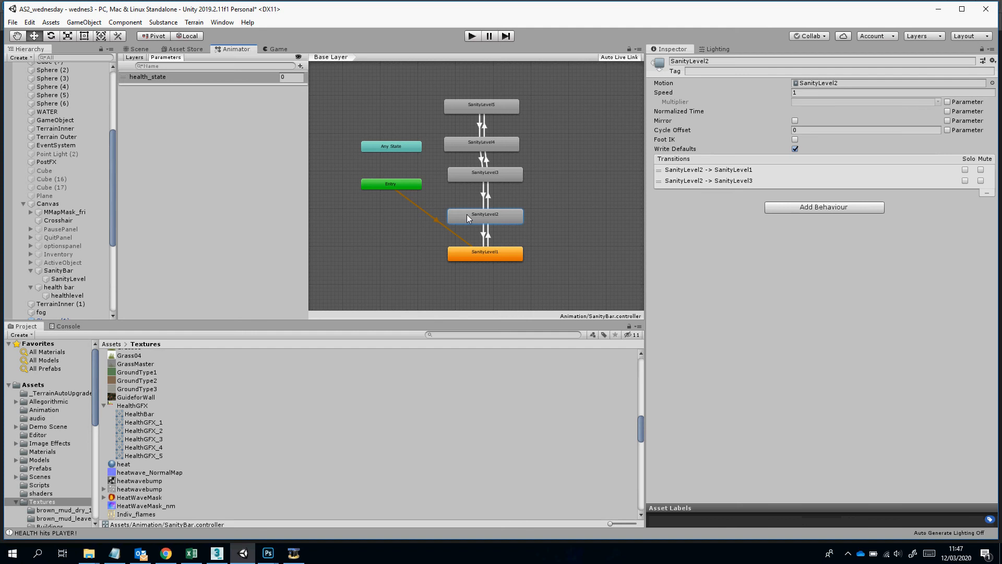
{"action": "left_click", "coordinate": [757, 511]}
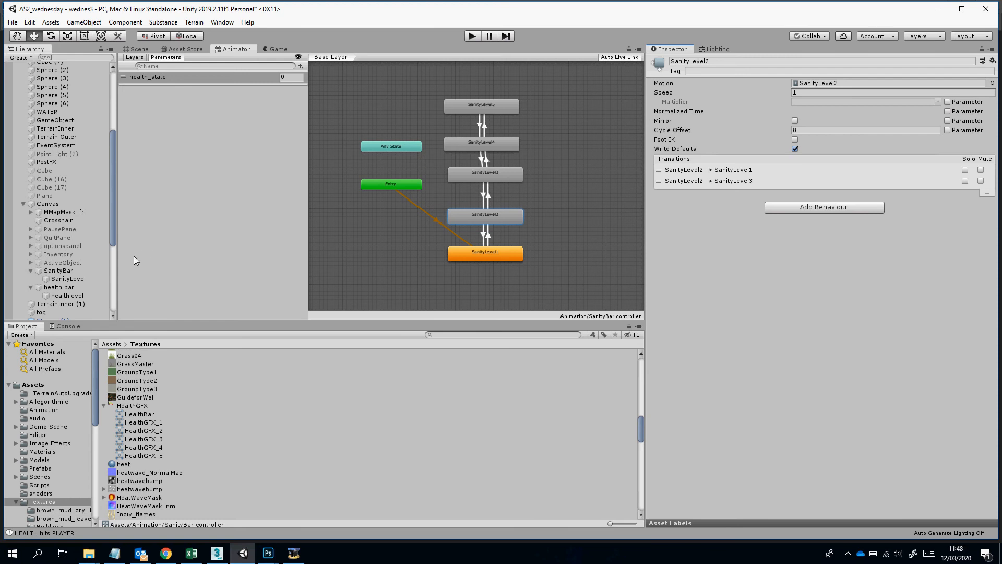
Open the Animation editor for SanityLevel and inspect the Image.Sprite keyframe of the SanityLevel5 clip
{"action": "left_click", "coordinate": [68, 279]}
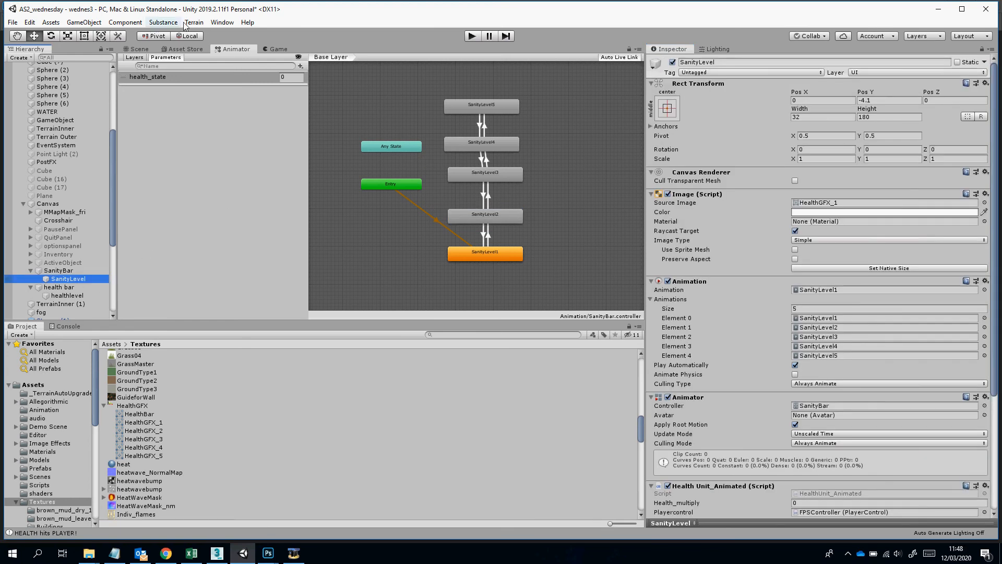
{"action": "left_click", "coordinate": [223, 22]}
{"action": "mouse_move", "coordinate": [243, 159]}
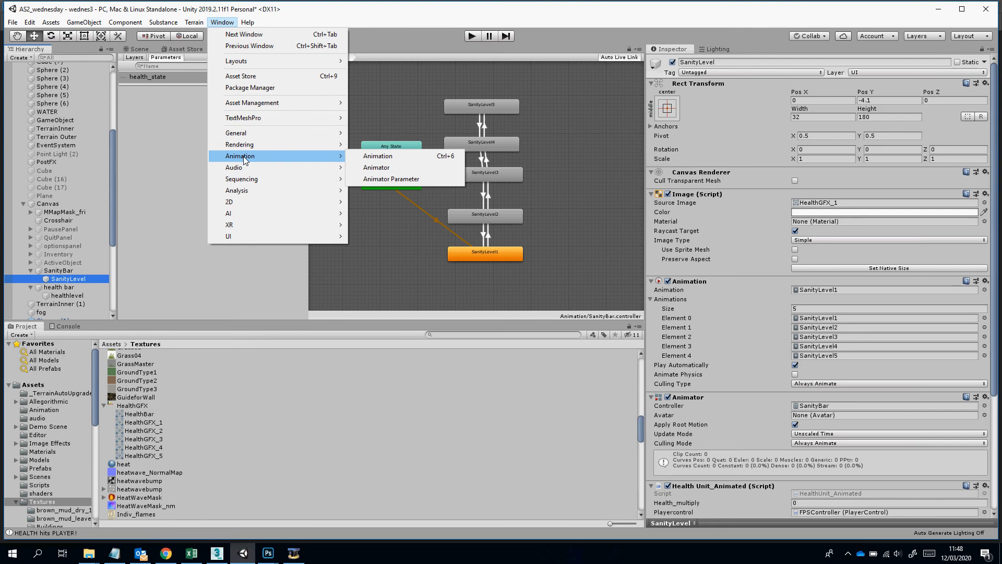
{"action": "left_click", "coordinate": [424, 156]}
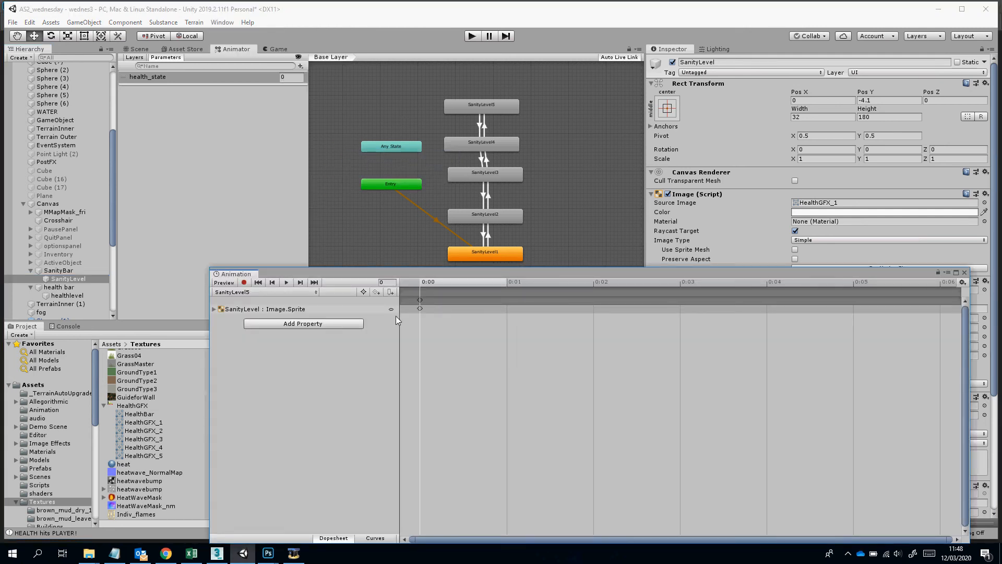
{"action": "left_click", "coordinate": [214, 309]}
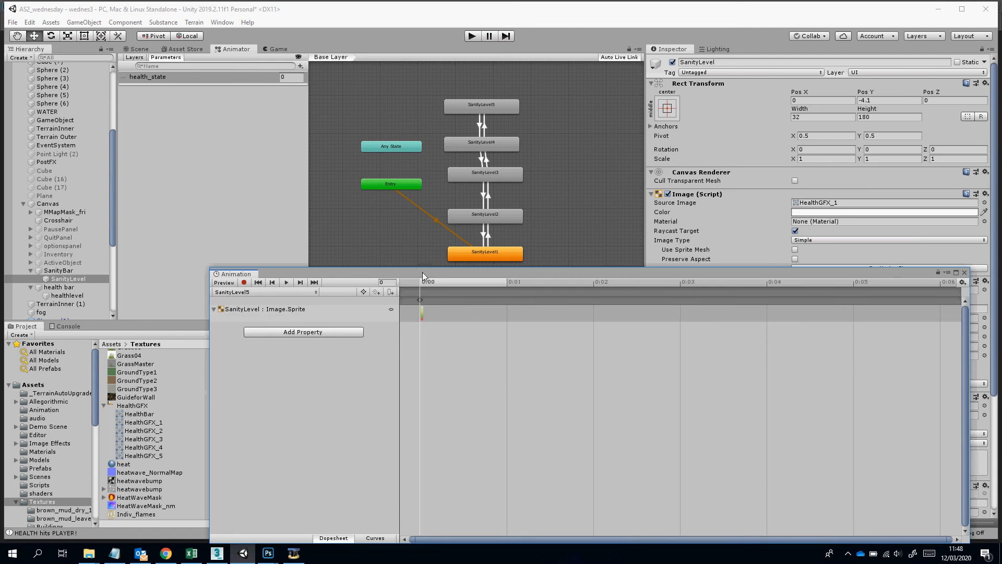
{"action": "left_click_drag", "start_coordinate": [423, 271], "coordinate": [391, 248]}
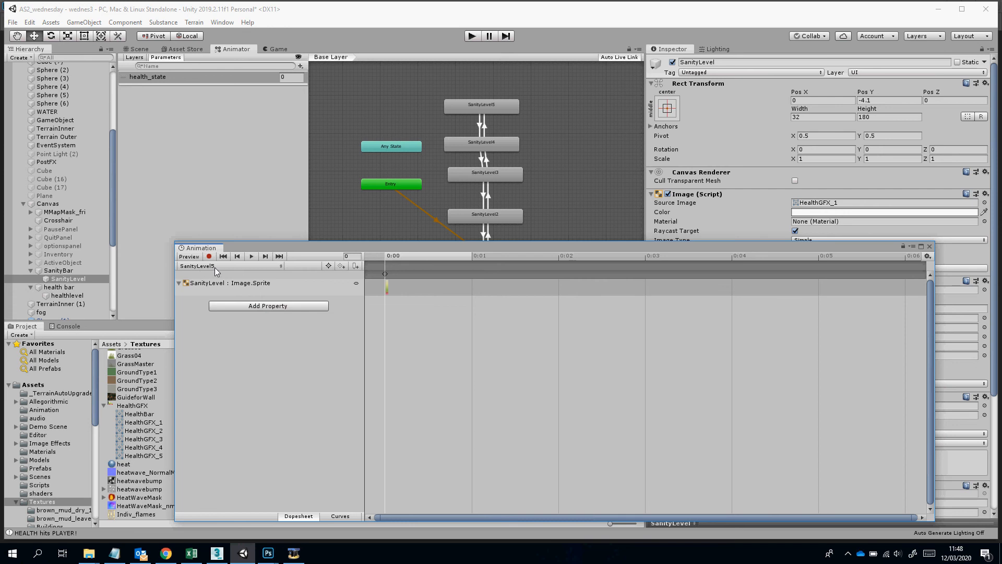
{"action": "left_click", "coordinate": [387, 290]}
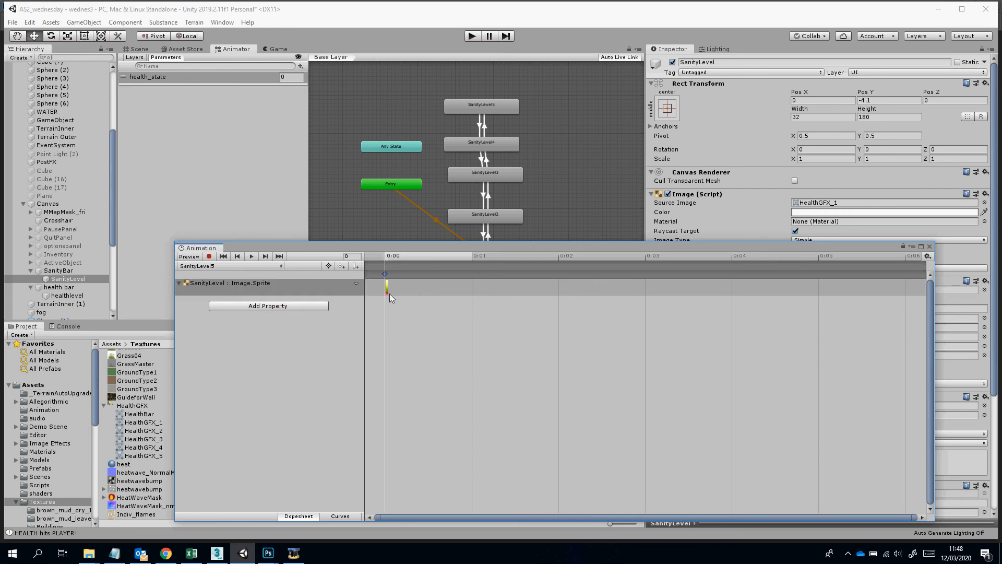
Review the sprite keyframe in each remaining SanityLevel clip, going from SanityLevel4 down to SanityLevel1
{"action": "left_click", "coordinate": [249, 267]}
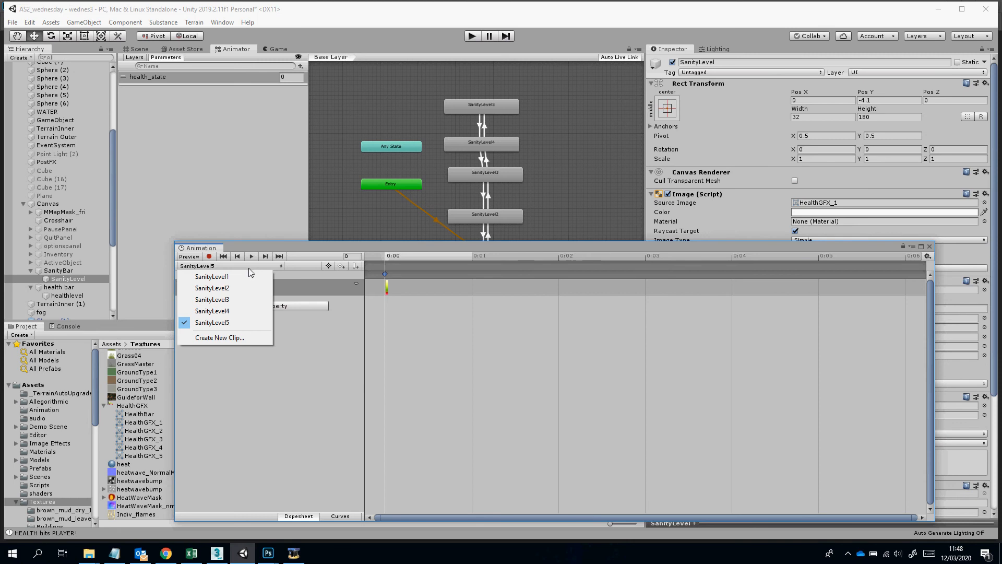
{"action": "left_click", "coordinate": [226, 311]}
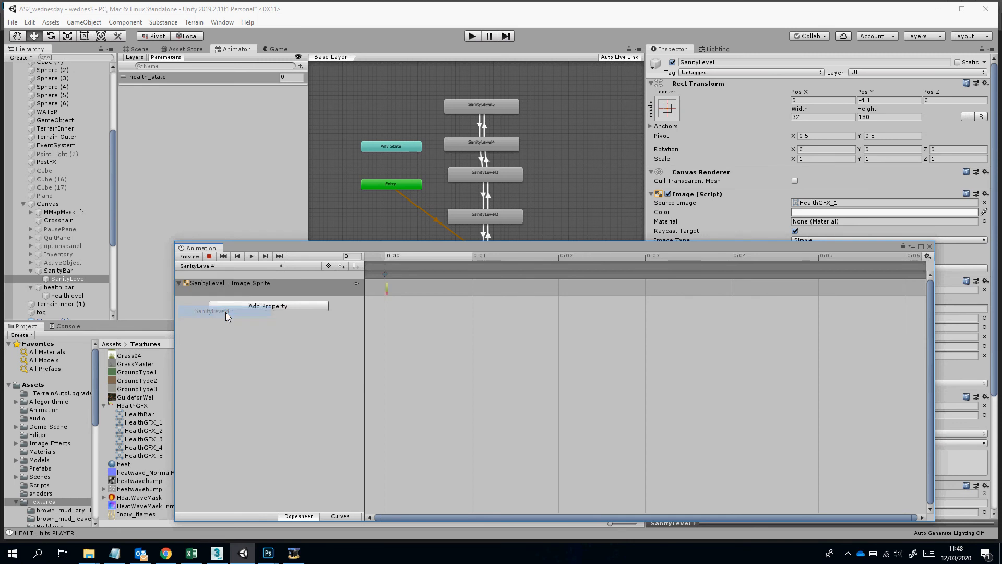
{"action": "left_click", "coordinate": [388, 289]}
{"action": "left_click", "coordinate": [241, 267]}
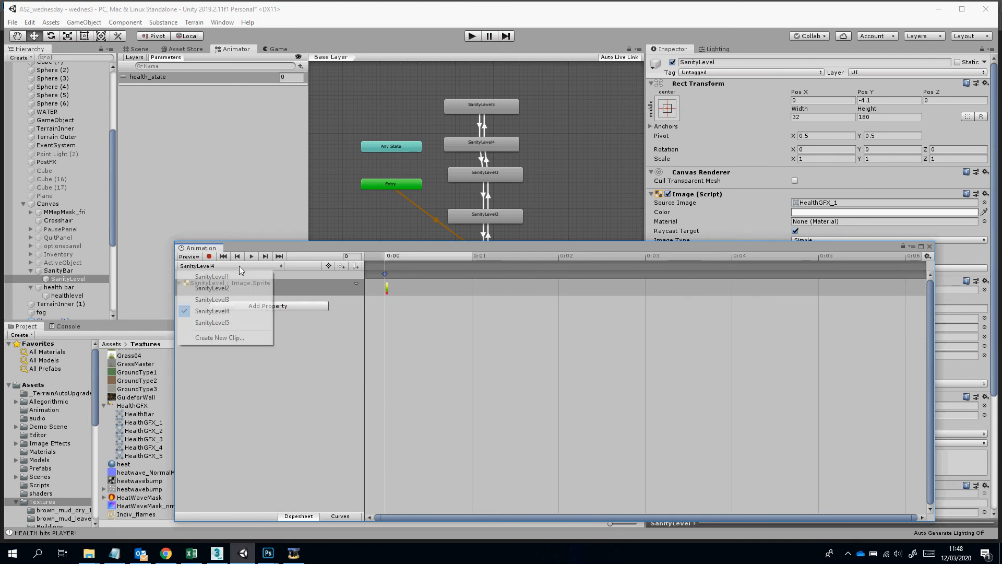
{"action": "left_click", "coordinate": [232, 301]}
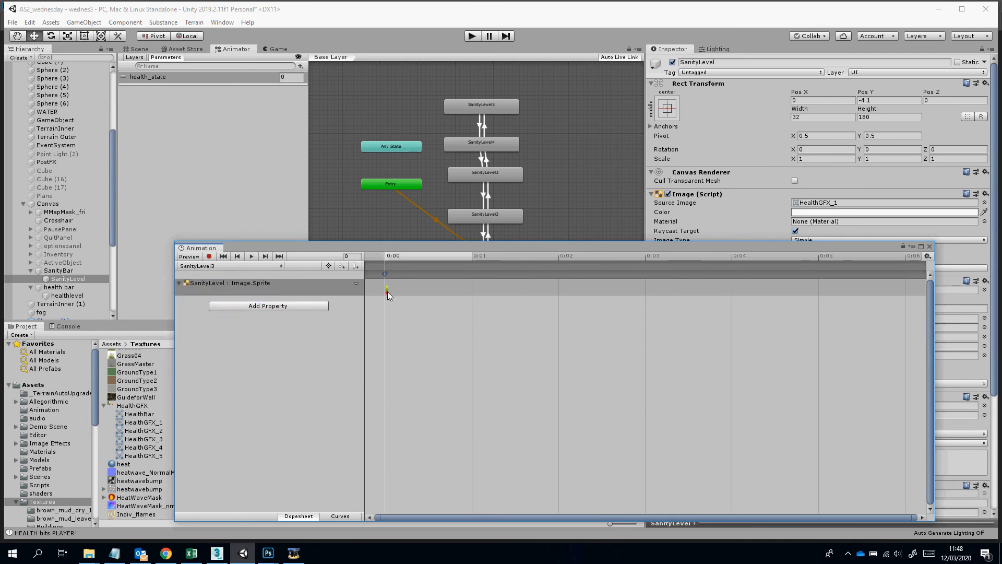
{"action": "left_click", "coordinate": [240, 268]}
{"action": "left_click", "coordinate": [233, 288]}
{"action": "left_click", "coordinate": [222, 268]}
{"action": "left_click", "coordinate": [225, 278]}
{"action": "left_click_drag", "start_coordinate": [456, 248], "coordinate": [433, 277]}
{"action": "left_click", "coordinate": [251, 295]}
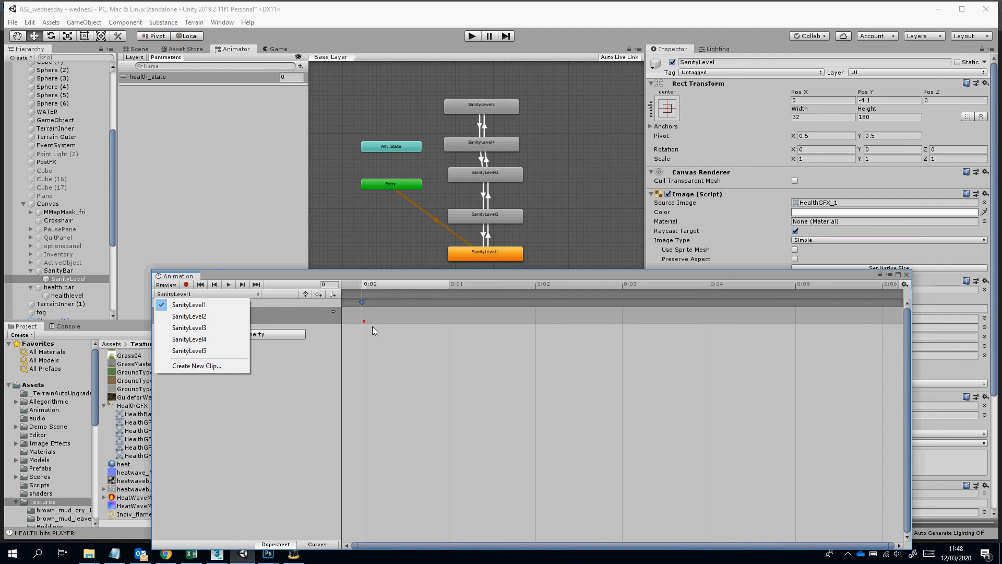
{"action": "left_click", "coordinate": [388, 276]}
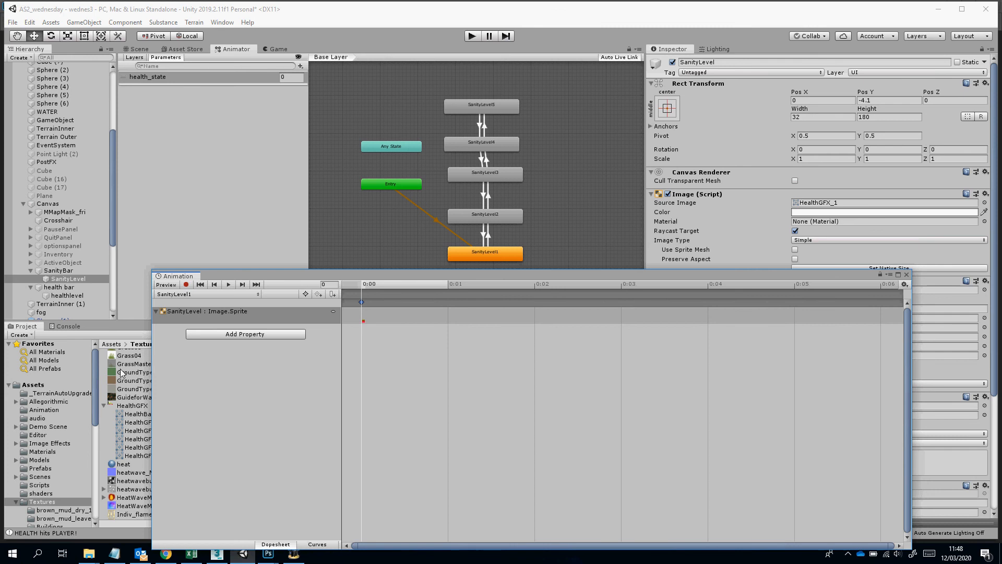
Open the HealthUnit_Animated script from the Scripts folder in Visual Studio, moving the Animation editor out of the way
{"action": "left_click", "coordinate": [39, 485]}
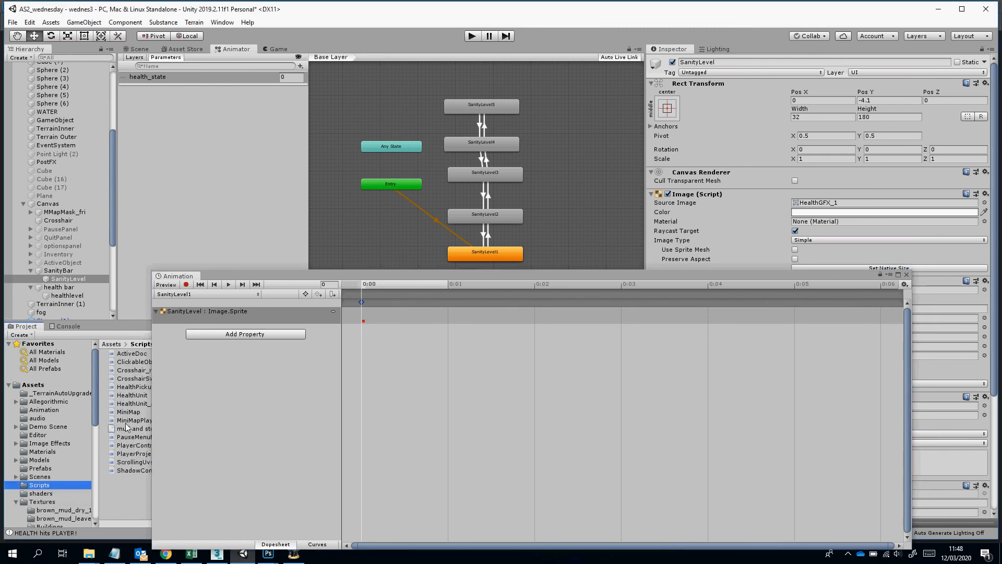
{"action": "left_click", "coordinate": [135, 404]}
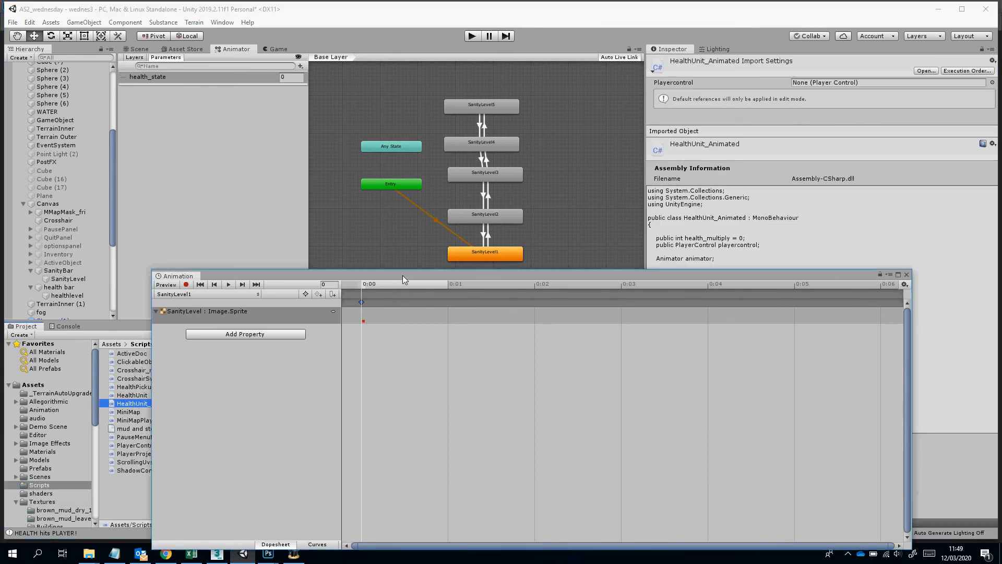
{"action": "mouse_move", "coordinate": [403, 275]}
{"action": "left_mouse_down"}
{"action": "mouse_move", "coordinate": [456, 446]}
{"action": "mouse_move", "coordinate": [492, 455]}
{"action": "left_mouse_up"}
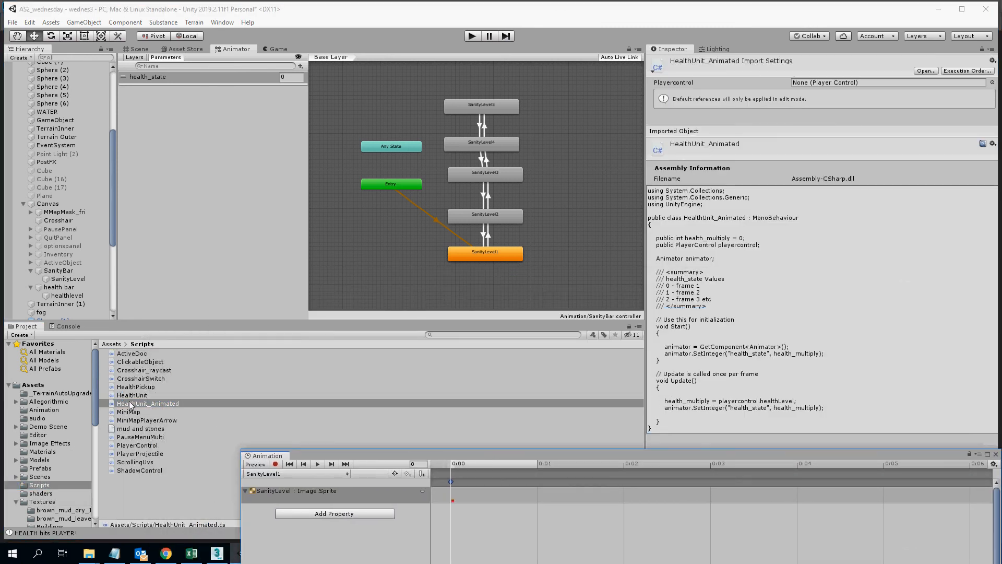
{"action": "double_click", "coordinate": [131, 404]}
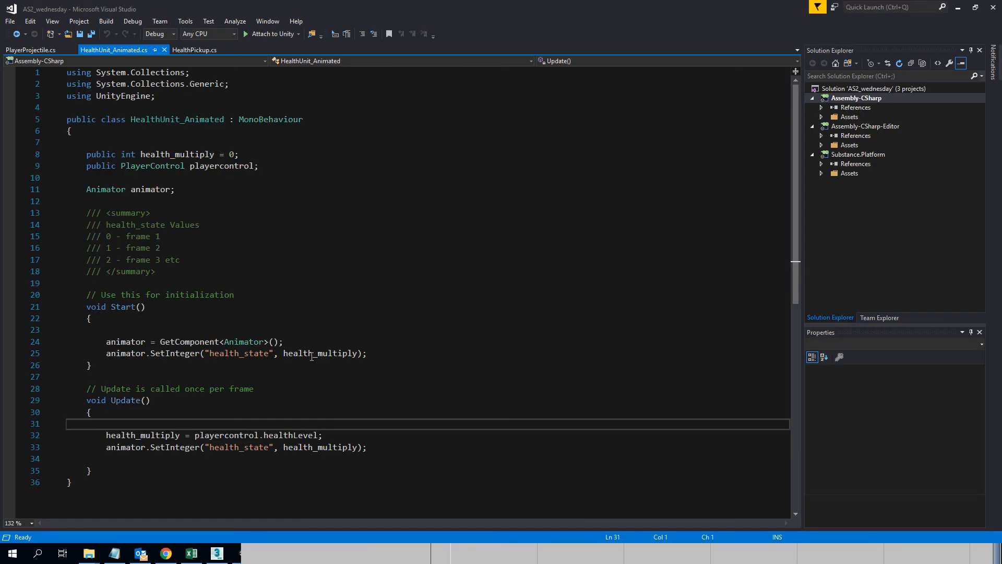
Examine how HealthUnit_Animated passes health_multiply to the health_state parameter and references PlayerControl
{"action": "left_click", "coordinate": [275, 355]}
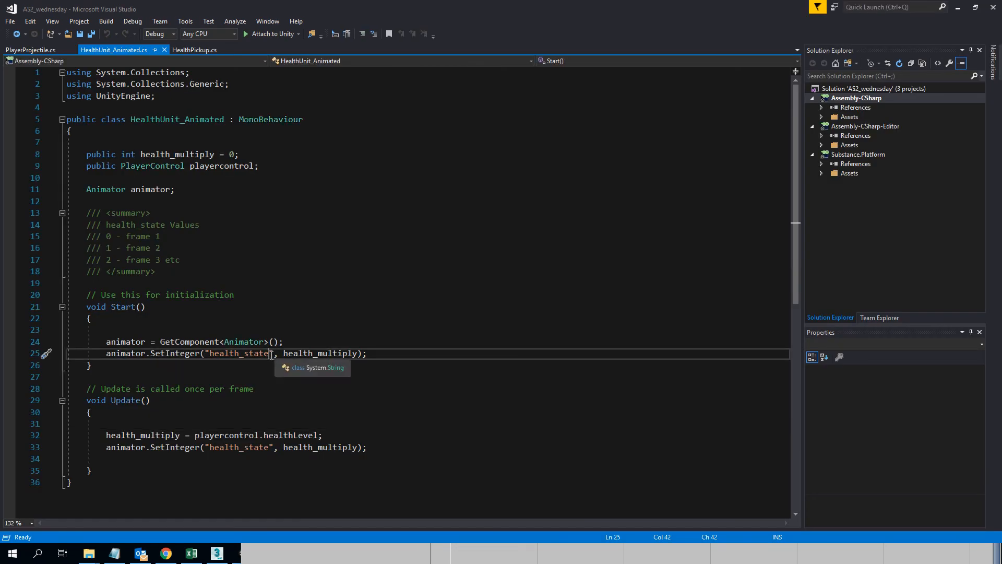
{"action": "left_click_drag", "start_coordinate": [270, 355], "coordinate": [211, 355]}
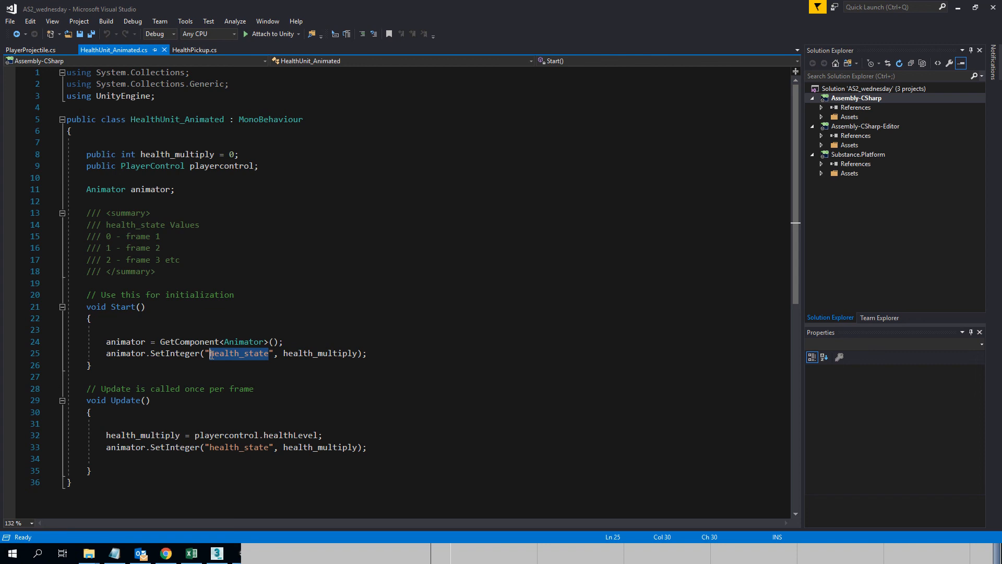
{"action": "left_click", "coordinate": [259, 355]}
{"action": "scroll", "coordinate": [279, 394], "scroll_direction": "down", "scroll_amount": 1}
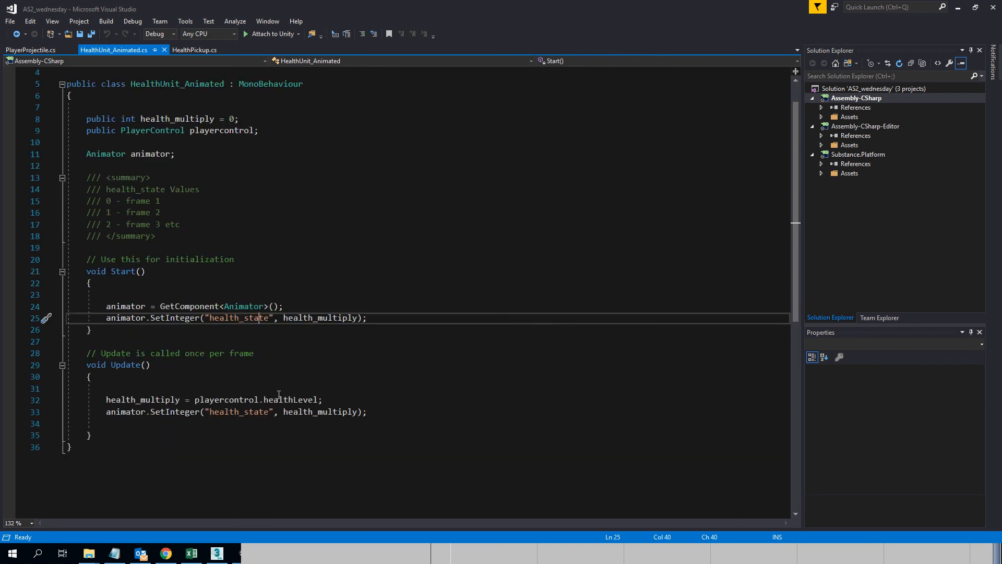
{"action": "left_click_drag", "start_coordinate": [210, 313], "coordinate": [275, 329]}
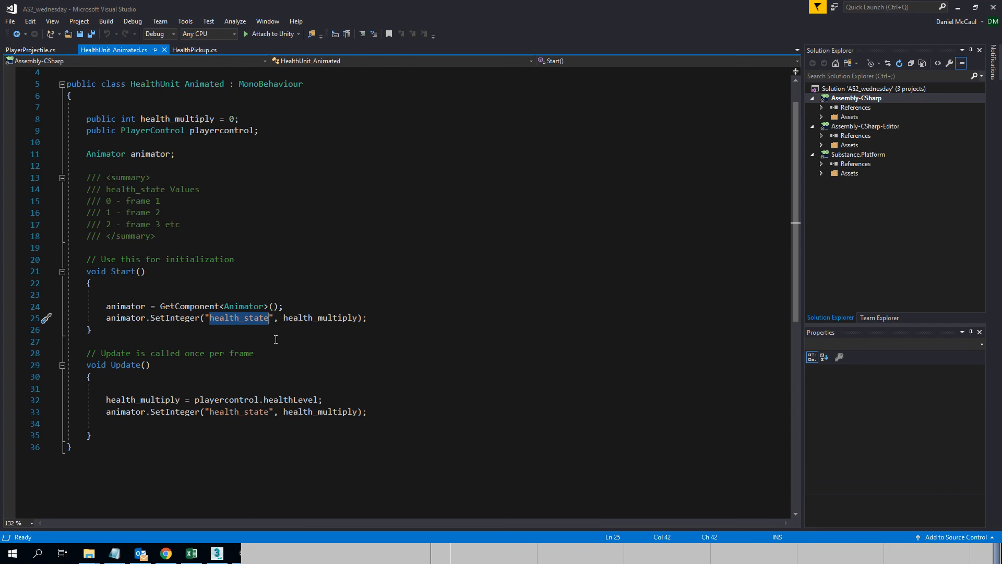
{"action": "left_click", "coordinate": [275, 340]}
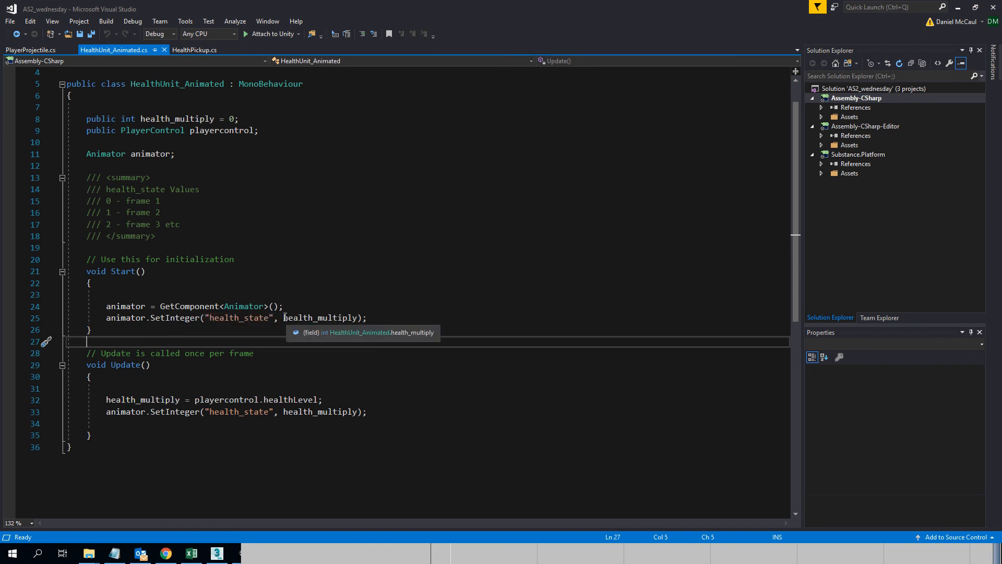
{"action": "left_click_drag", "start_coordinate": [121, 131], "coordinate": [260, 131]}
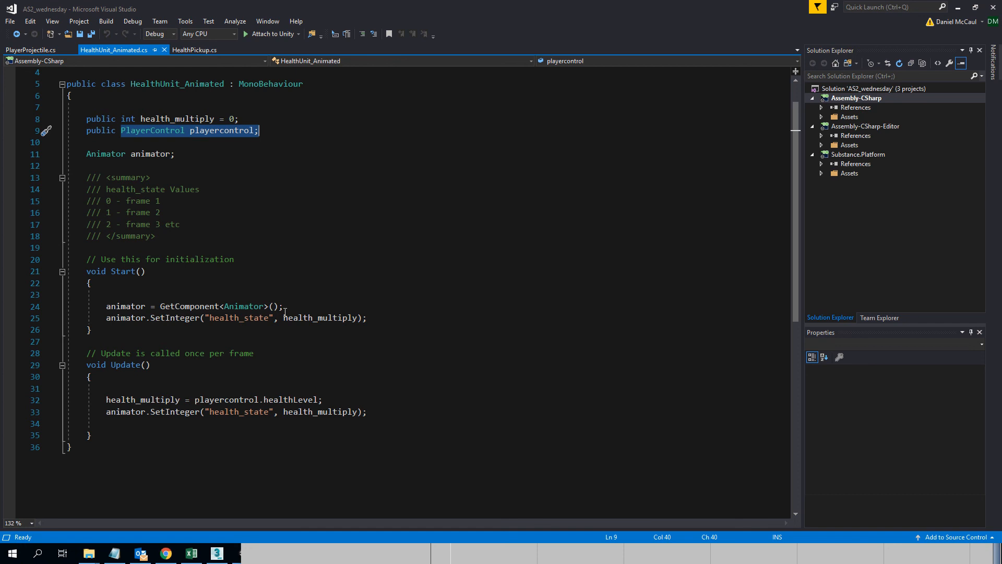
{"action": "left_click", "coordinate": [346, 425]}
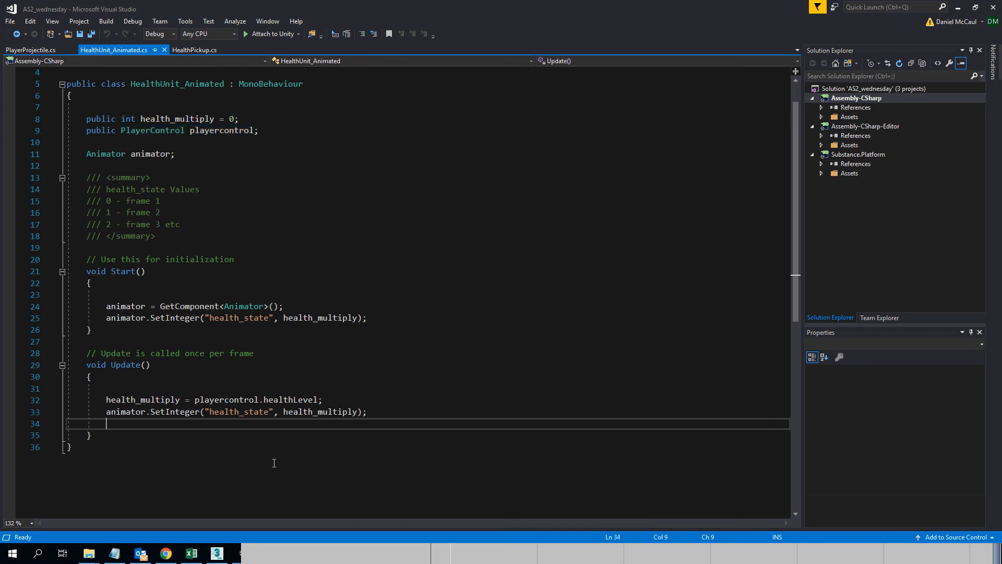
Switch back to Unity, bring the Animation editor into view to check the SanityLevel clip list, and close the editor
{"action": "left_click", "coordinate": [175, 555]}
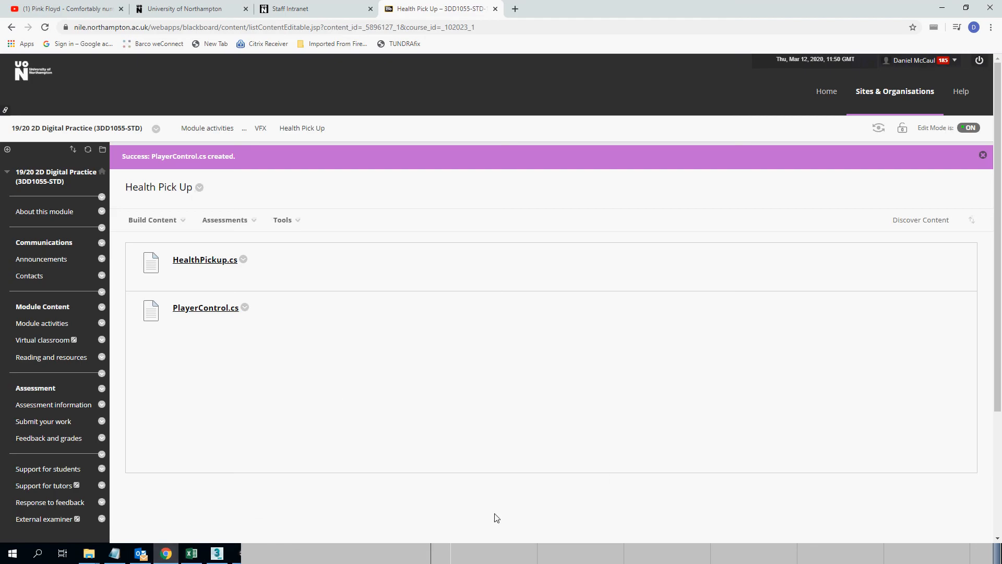
{"action": "left_click", "coordinate": [500, 551]}
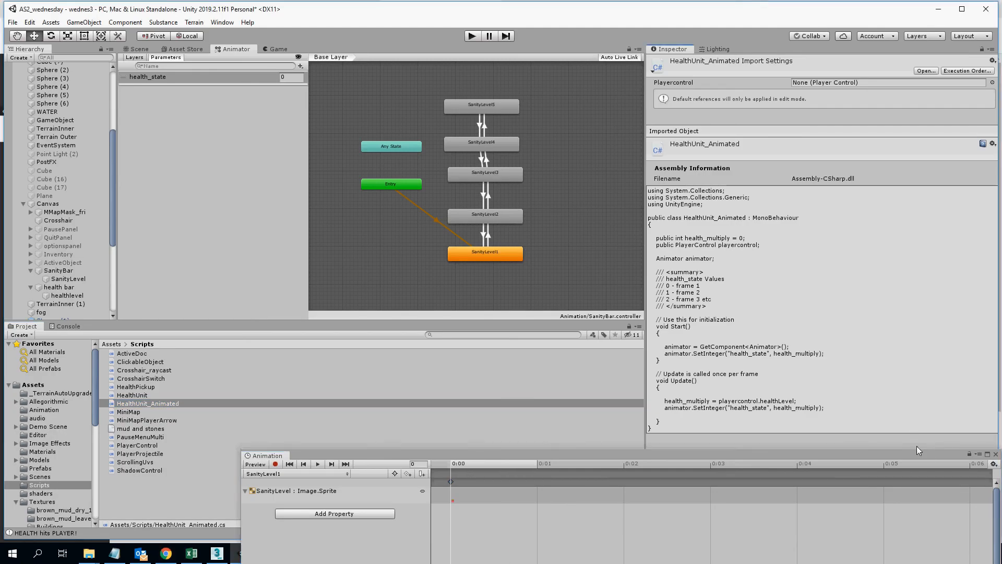
{"action": "left_click_drag", "start_coordinate": [919, 455], "coordinate": [868, 236]}
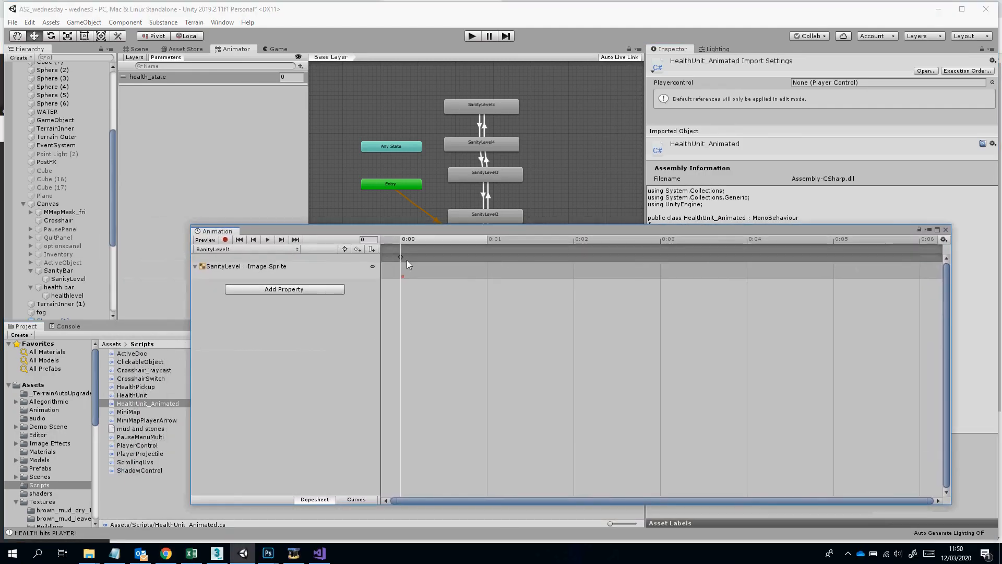
{"action": "left_click", "coordinate": [233, 249]}
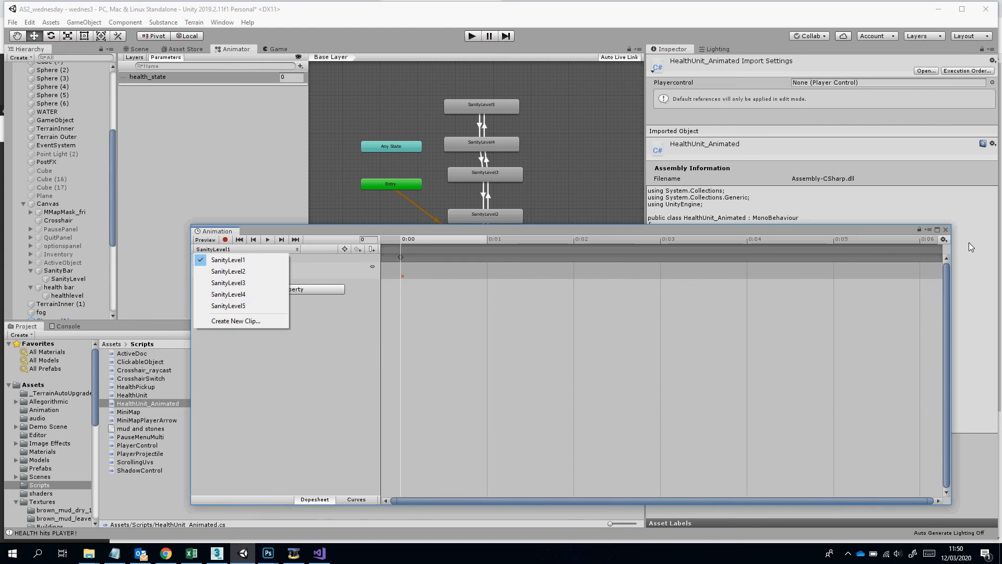
{"action": "left_click", "coordinate": [945, 229]}
{"action": "left_click", "coordinate": [948, 230]}
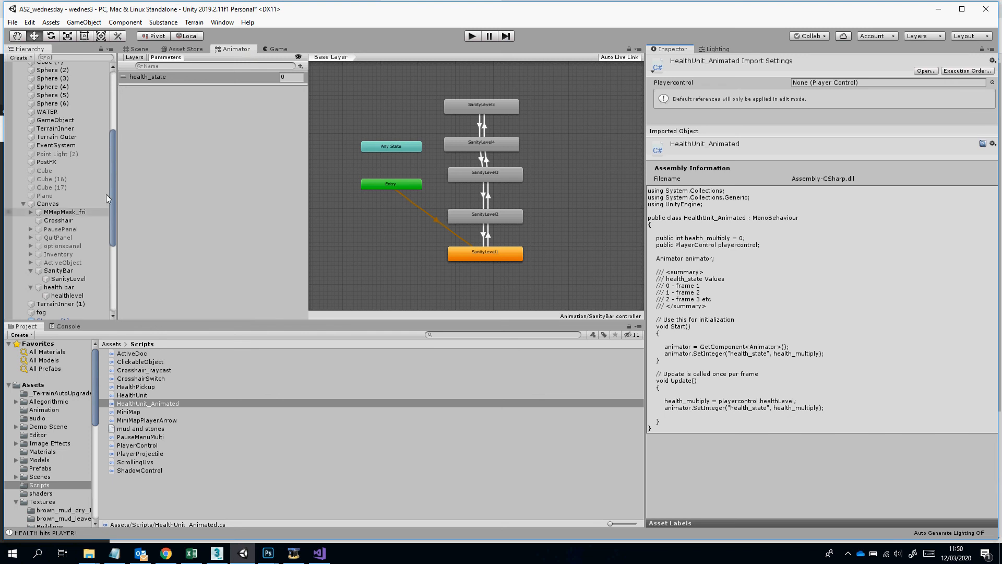
Select SanityLevel under SanityBar and review its Image, Animation, Animator and Health Unit_Animated components
{"action": "left_click", "coordinate": [64, 296]}
{"action": "left_click", "coordinate": [67, 279]}
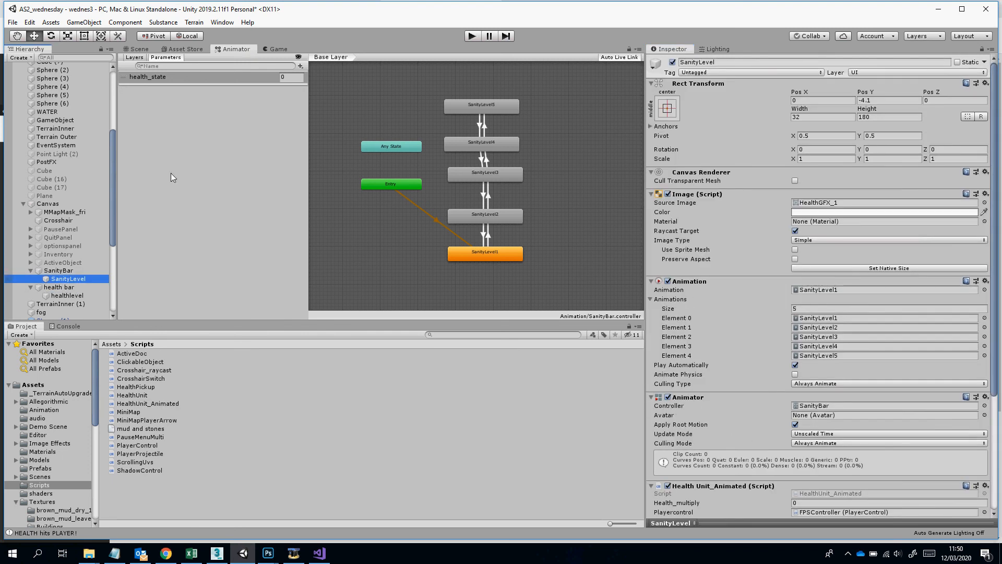
{"action": "scroll", "coordinate": [704, 360], "scroll_direction": "down", "scroll_amount": 3}
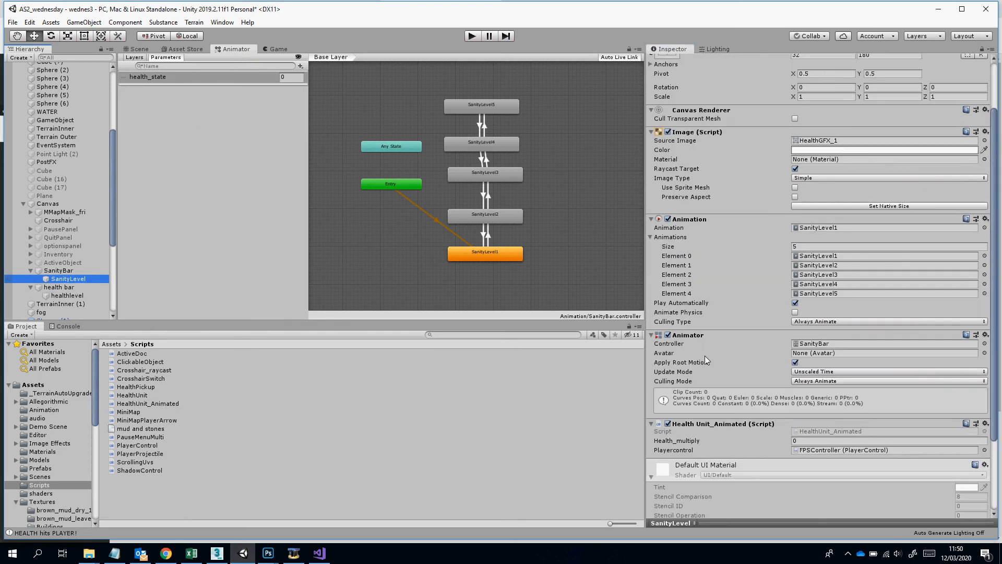
{"action": "scroll", "coordinate": [509, 217], "scroll_direction": "up", "scroll_amount": 2}
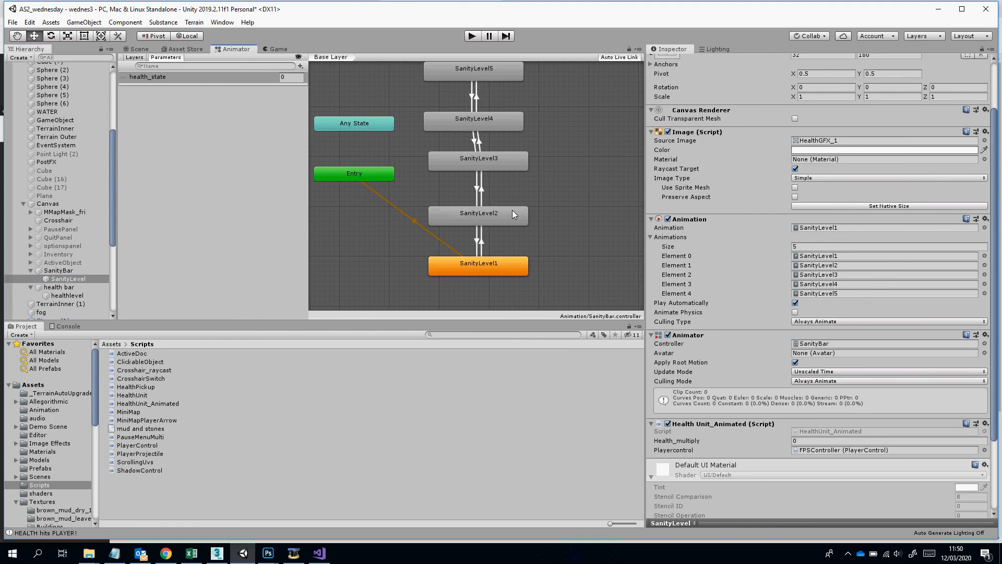
Inspect the health_state conditions on both transitions between SanityLevel1 and SanityLevel2 in the SanityBar animator
{"action": "left_click", "coordinate": [479, 245]}
{"action": "scroll", "coordinate": [514, 250], "scroll_direction": "up", "scroll_amount": 1}
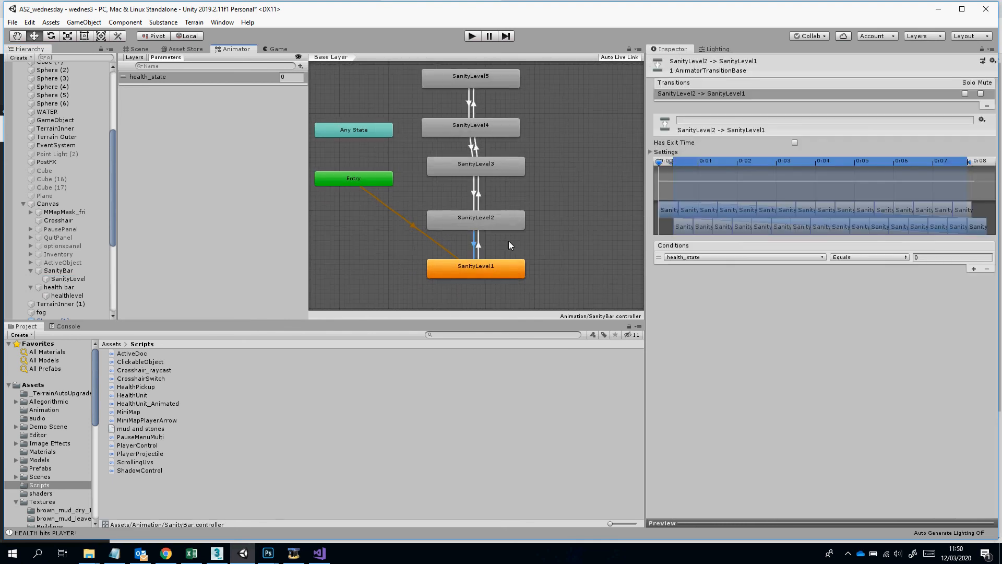
{"action": "left_click", "coordinate": [492, 278]}
{"action": "left_click", "coordinate": [476, 259]}
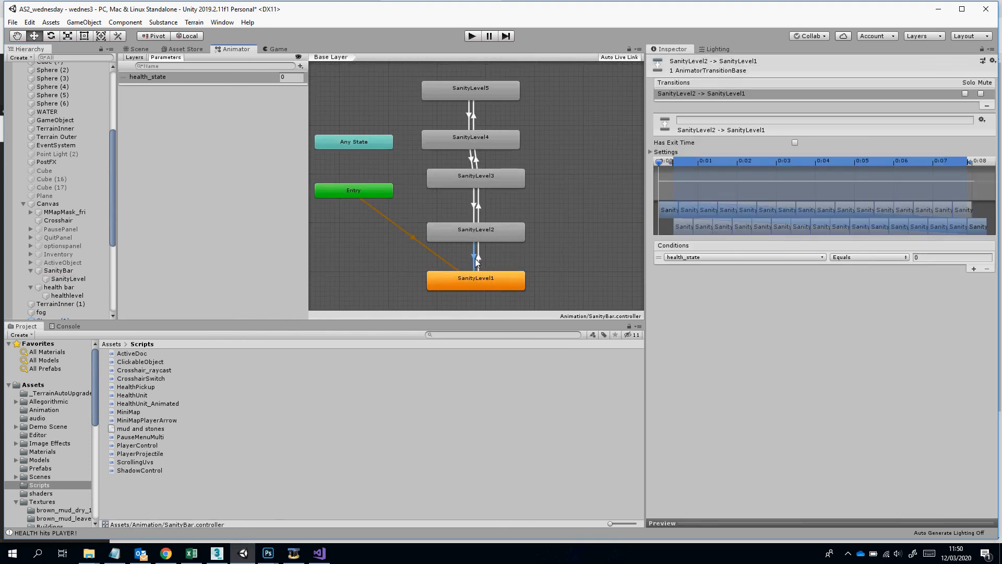
{"action": "left_click", "coordinate": [479, 260]}
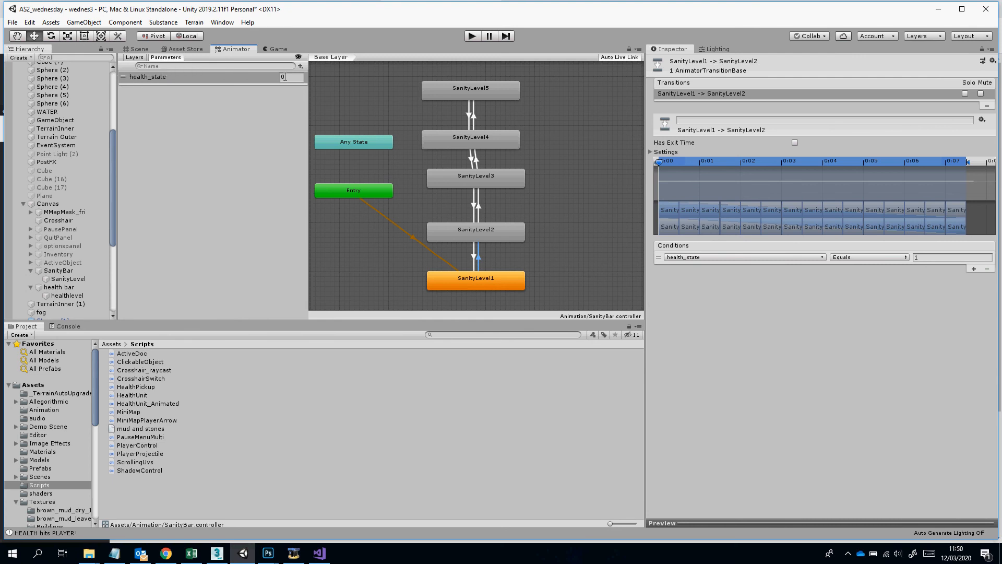
Add an integer parameter named healt to the SanityBar animator and delete it again
{"action": "left_click", "coordinate": [300, 66]}
{"action": "left_click", "coordinate": [317, 90]}
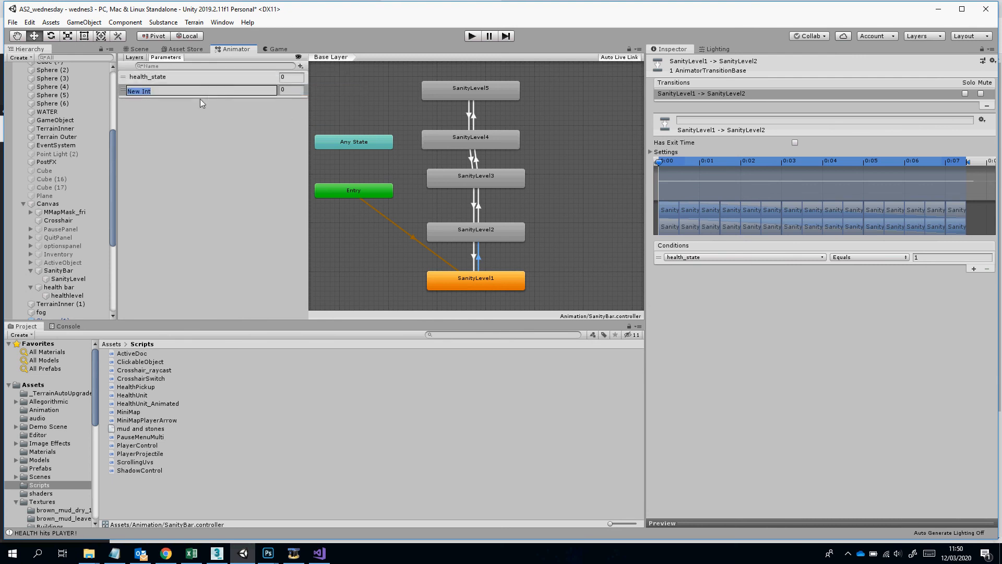
{"action": "type", "text": "healt"}
{"action": "left_click", "coordinate": [189, 91]}
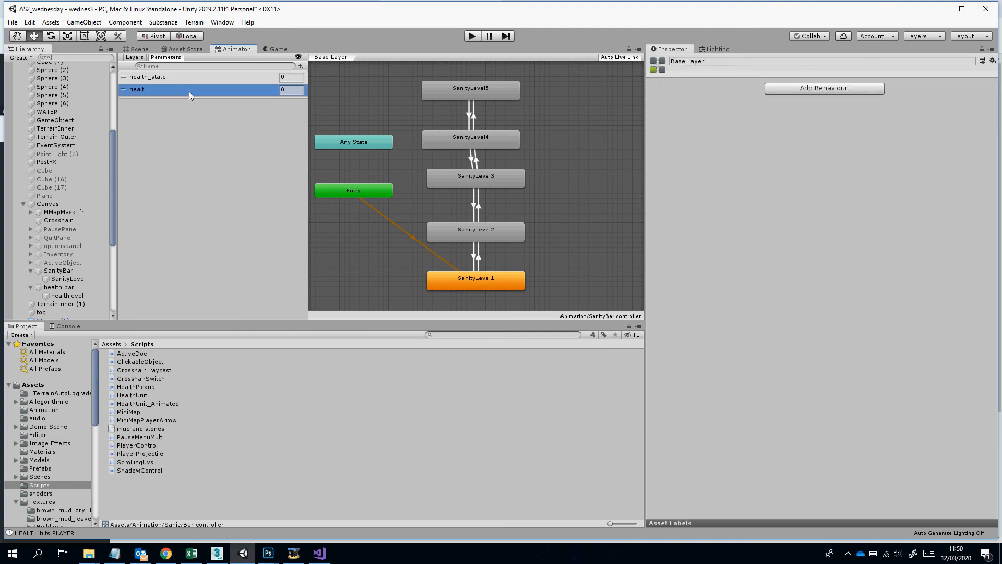
{"action": "right_click", "coordinate": [211, 92]}
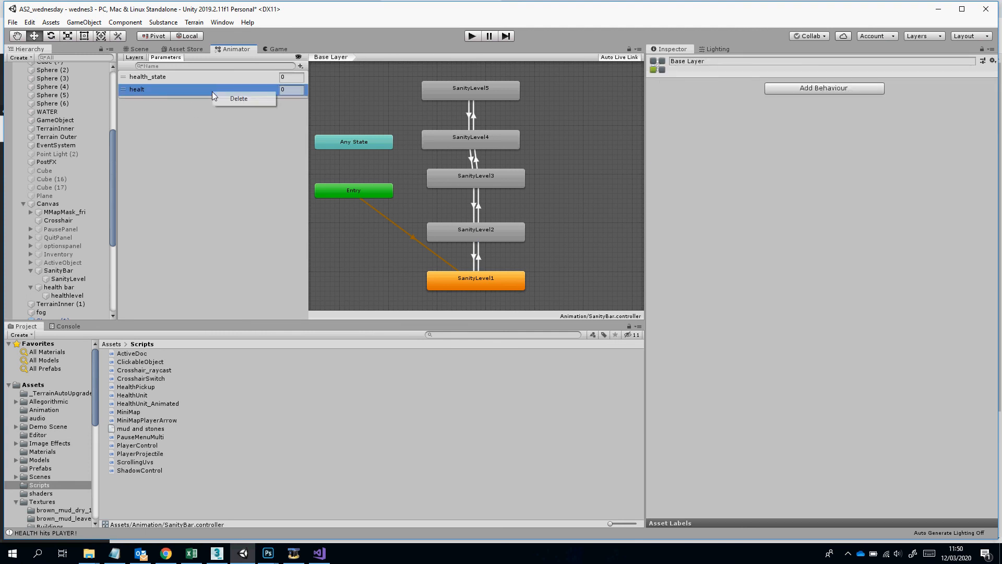
{"action": "left_click", "coordinate": [246, 99]}
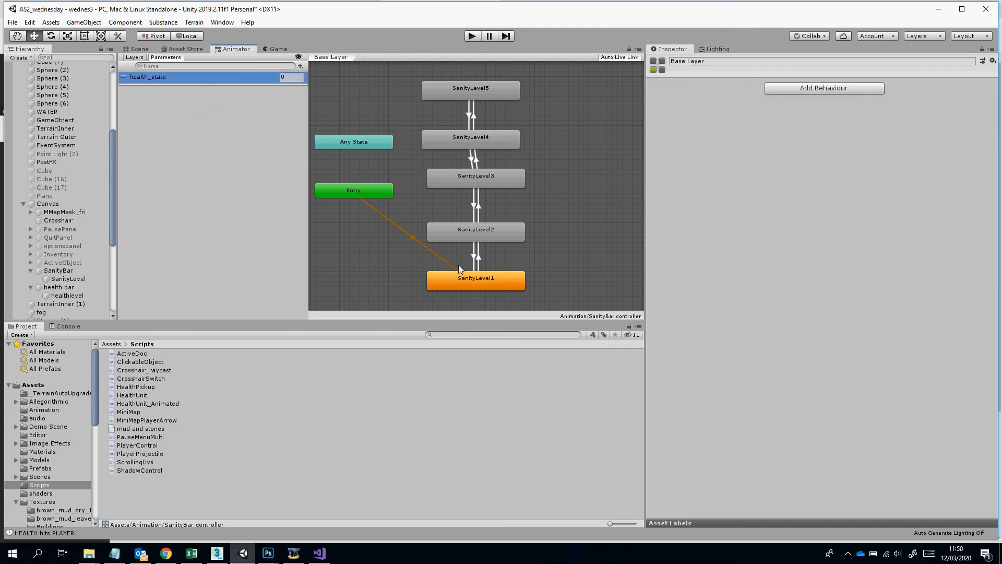
Check the health_state condition on each ascending transition, from SanityLevel1 up to SanityLevel5
{"action": "left_click", "coordinate": [478, 261]}
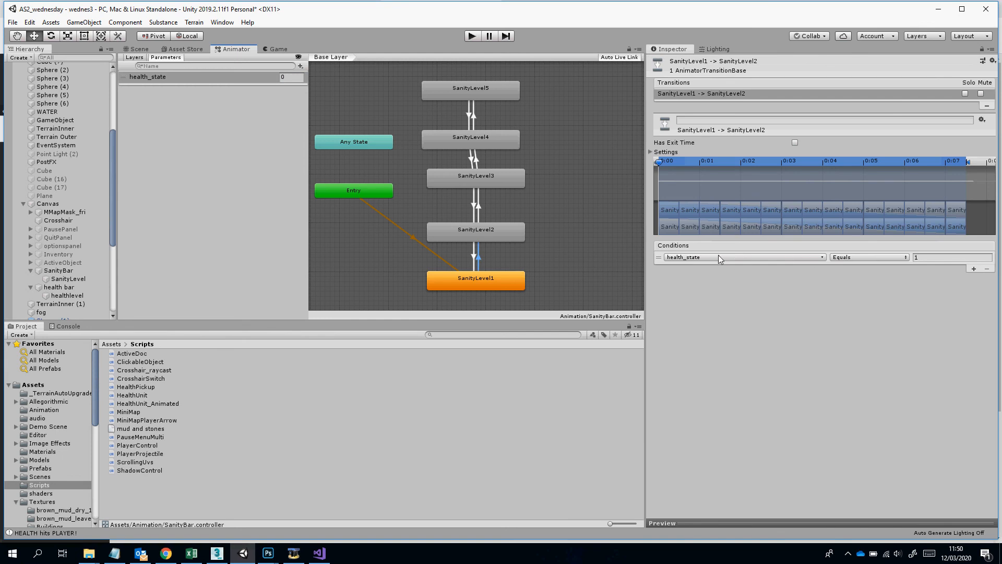
{"action": "left_click", "coordinate": [480, 206]}
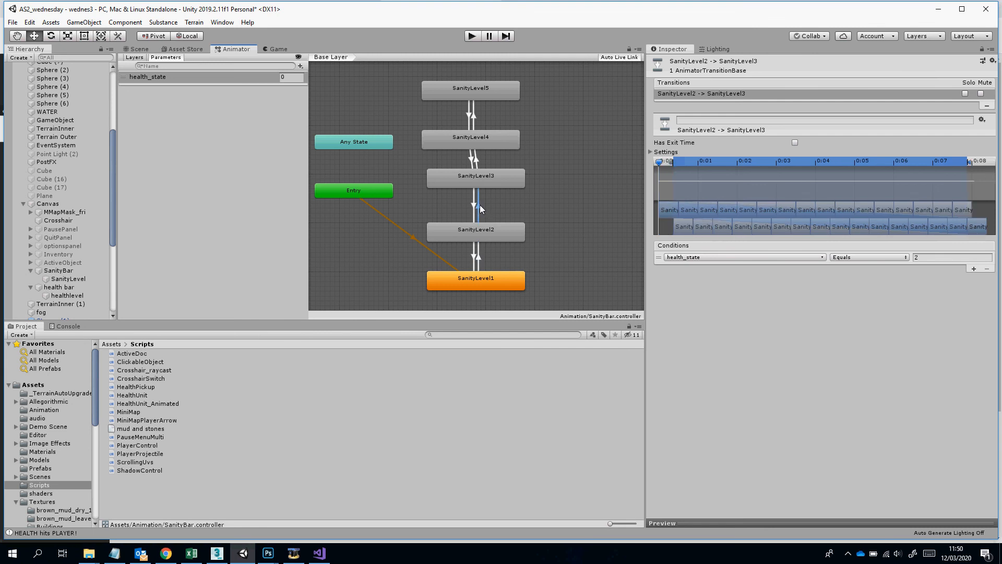
{"action": "left_click", "coordinate": [475, 161]}
{"action": "left_click", "coordinate": [475, 123]}
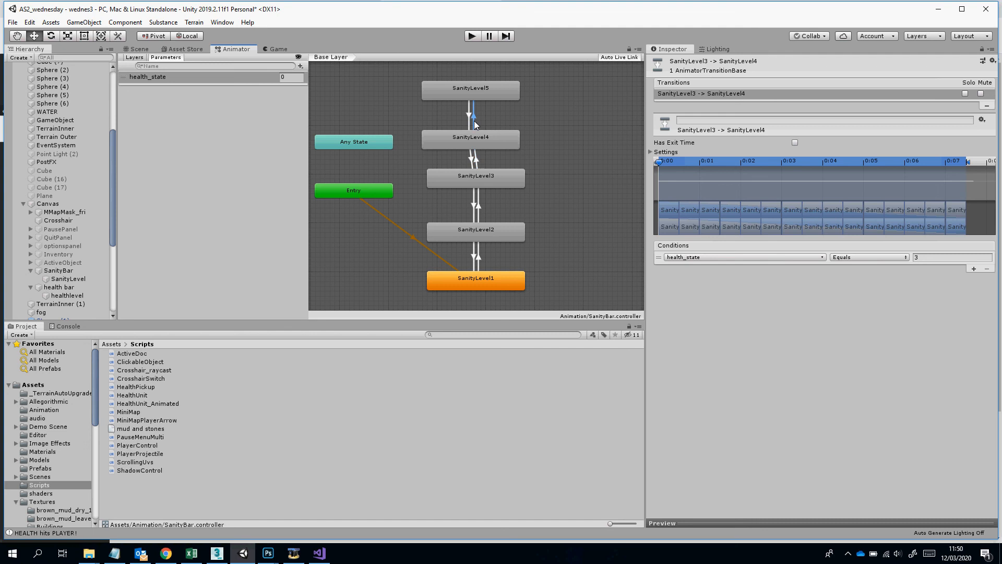
Check the health_state conditions on the descending transitions from SanityLevel5 to SanityLevel1, and recheck the ascending ones from SanityLevel2
{"action": "left_click", "coordinate": [470, 110]}
{"action": "left_click", "coordinate": [472, 157]}
{"action": "left_click", "coordinate": [472, 201]}
{"action": "left_click", "coordinate": [474, 255]}
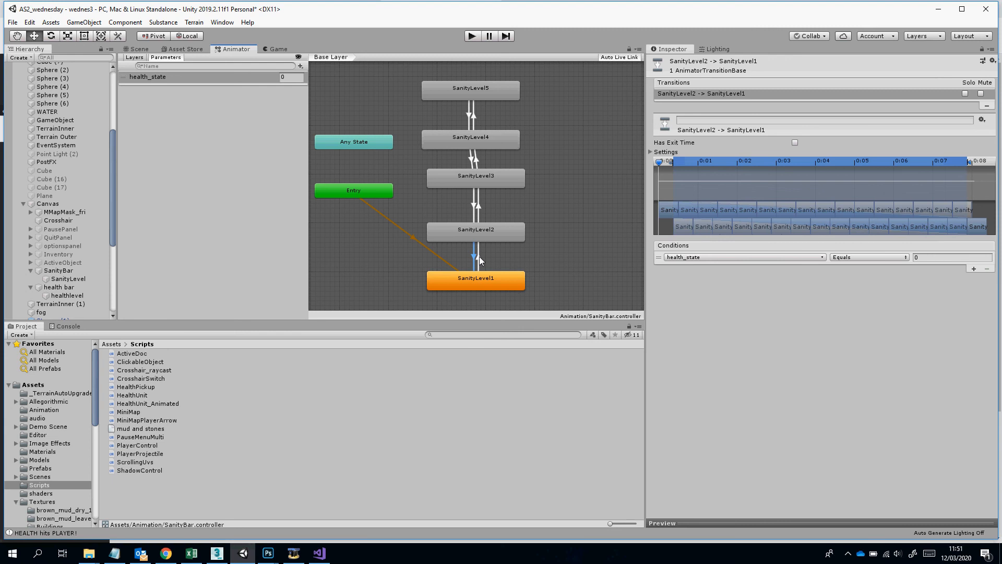
{"action": "left_click", "coordinate": [478, 210]}
{"action": "left_click", "coordinate": [477, 155]}
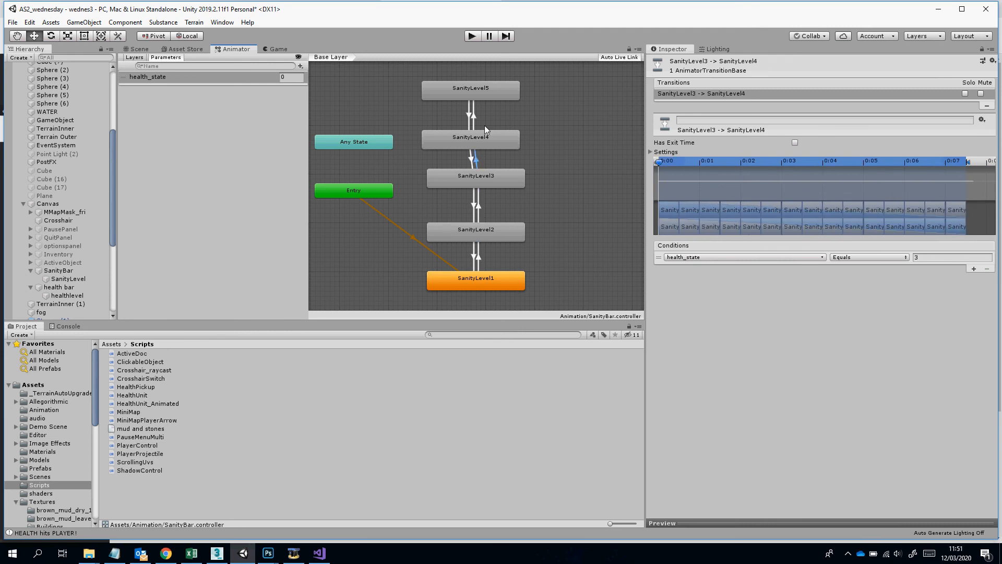
{"action": "left_click", "coordinate": [473, 117]}
Playtest the scene, walking through the glowing health cubes to check how the bars beside the minimap respond, and end the playtest
{"action": "left_click", "coordinate": [140, 49]}
{"action": "left_click", "coordinate": [471, 36]}
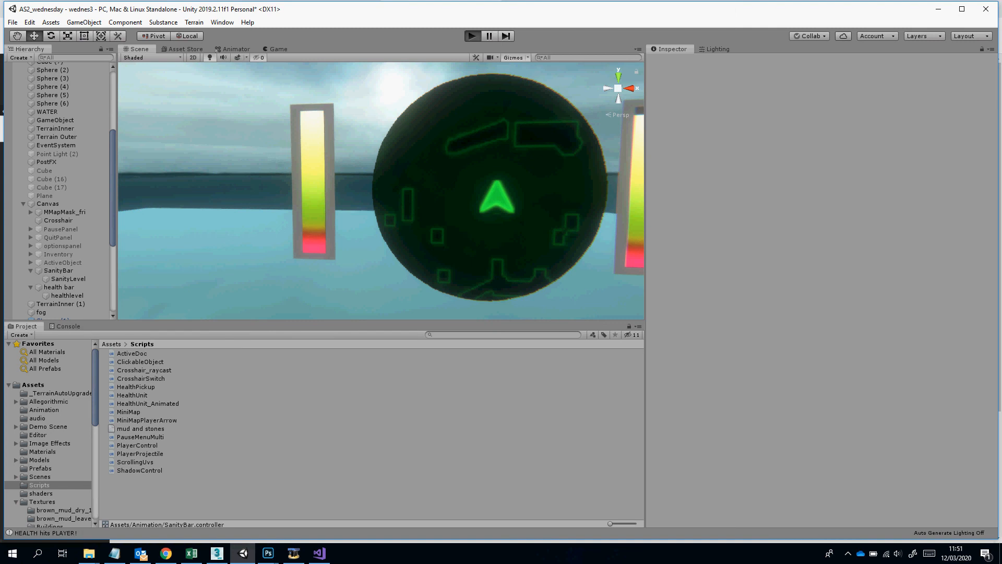
{"action": "key", "text": "w"}
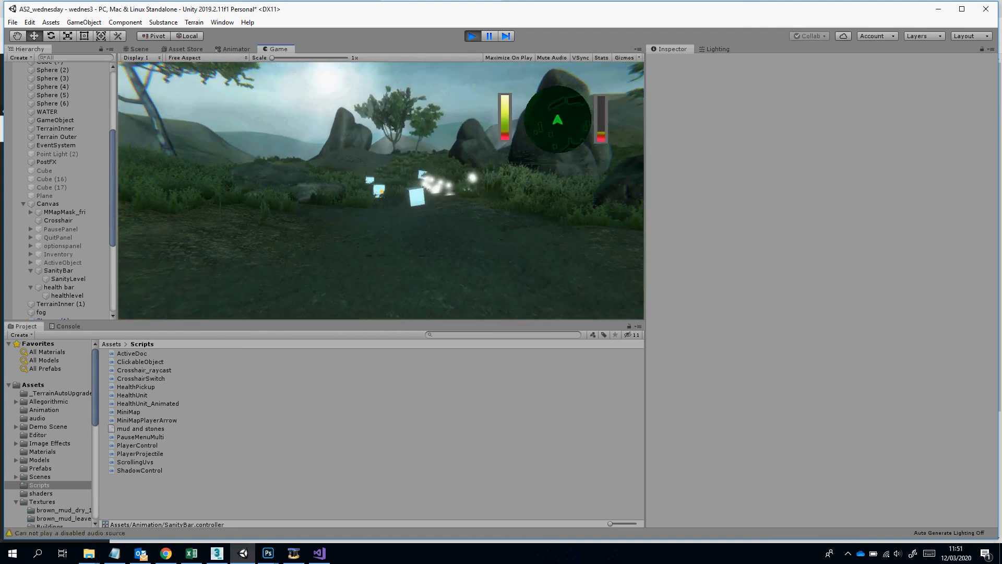
{"action": "key", "text": "w"}
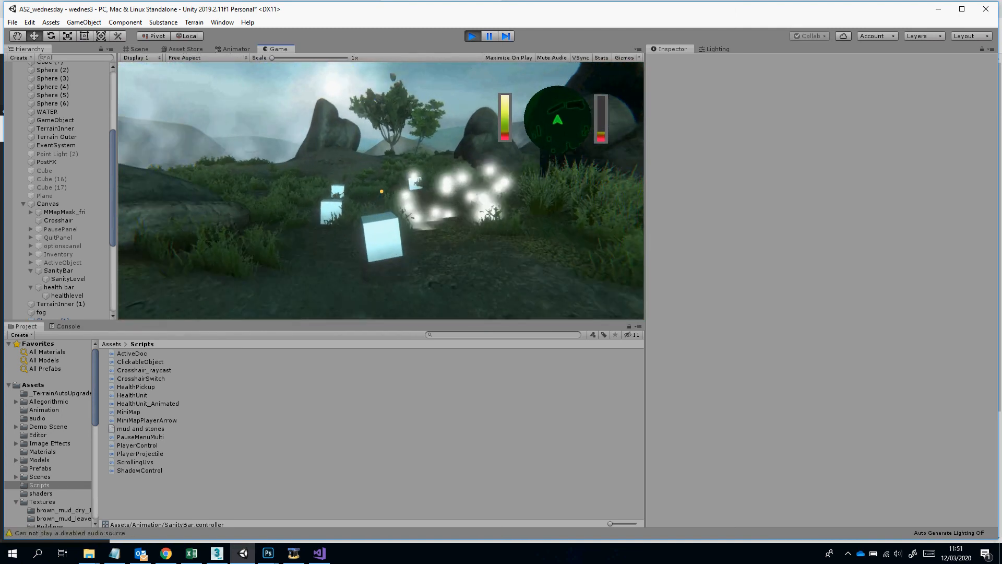
{"action": "key", "text": "w"}
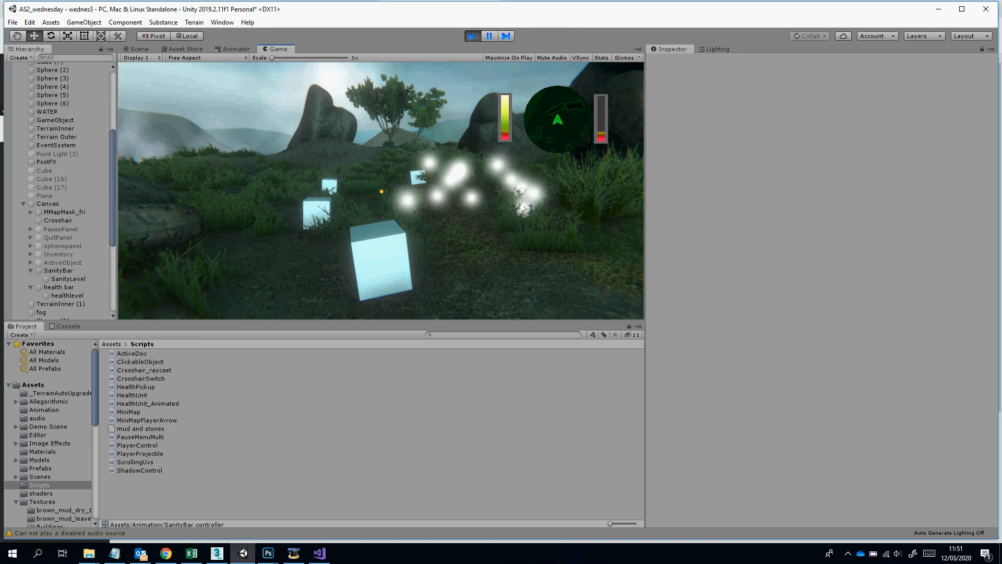
{"action": "key", "text": "w"}
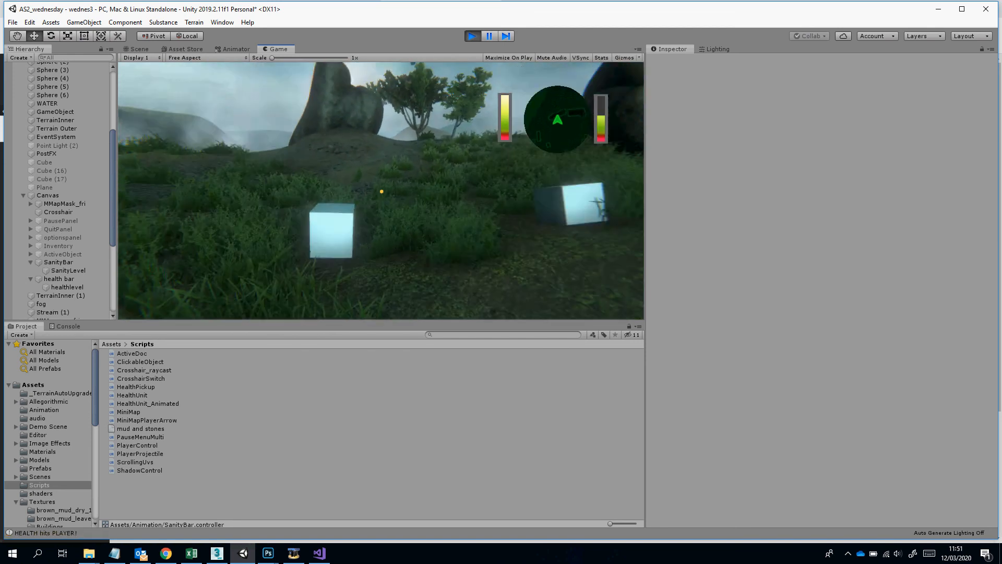
{"action": "key", "text": "w"}
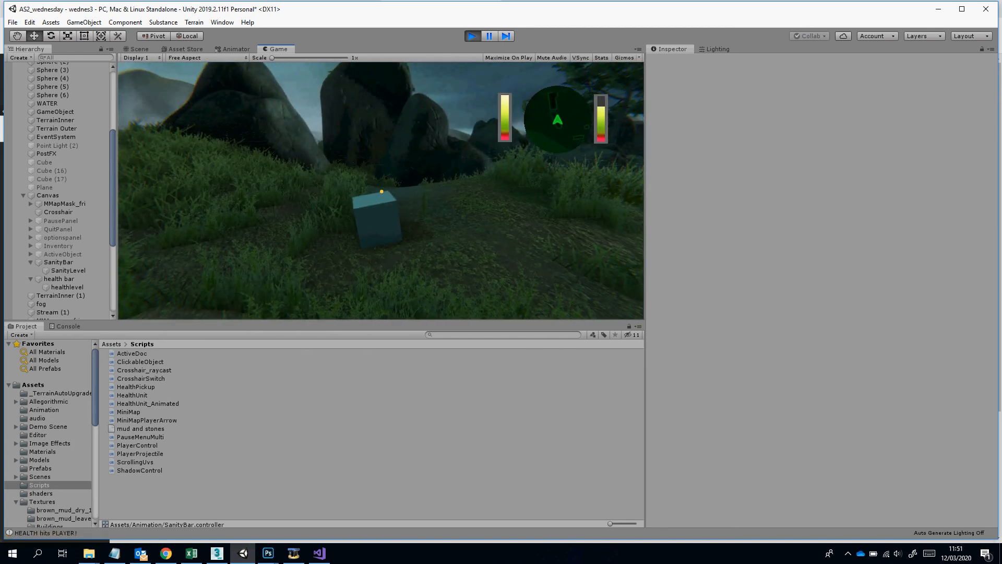
{"action": "key", "text": "w"}
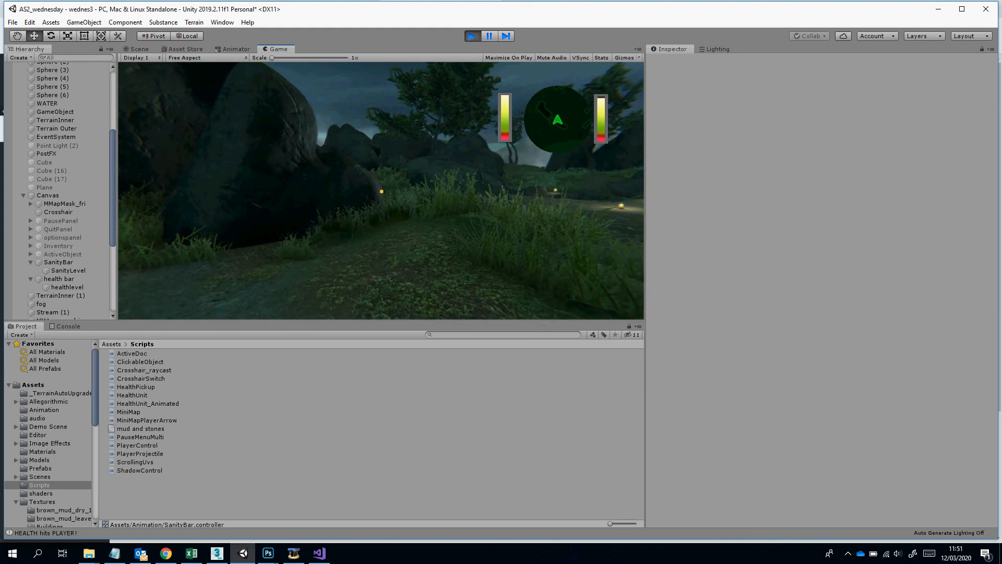
{"action": "key", "text": "w"}
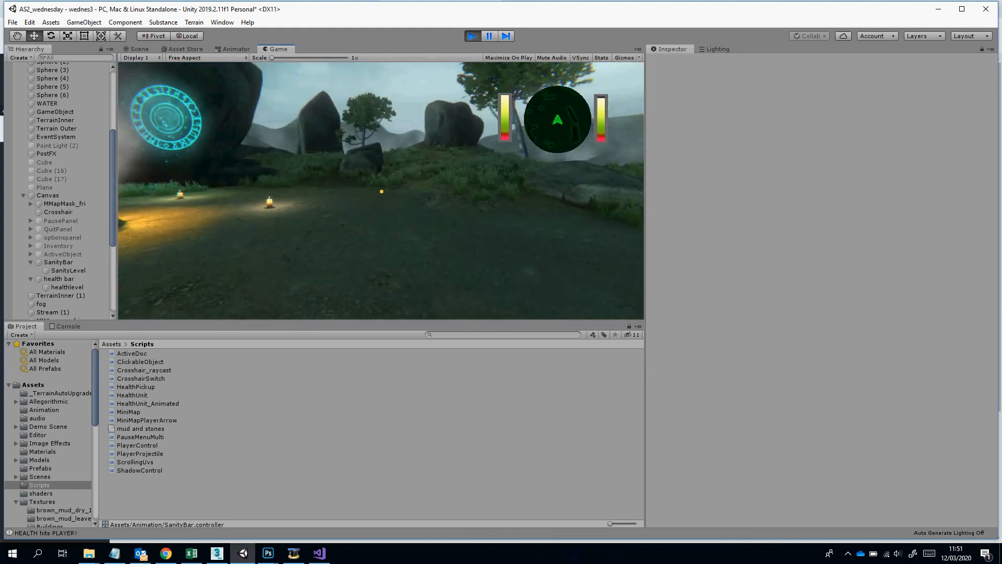
{"action": "key", "text": "s"}
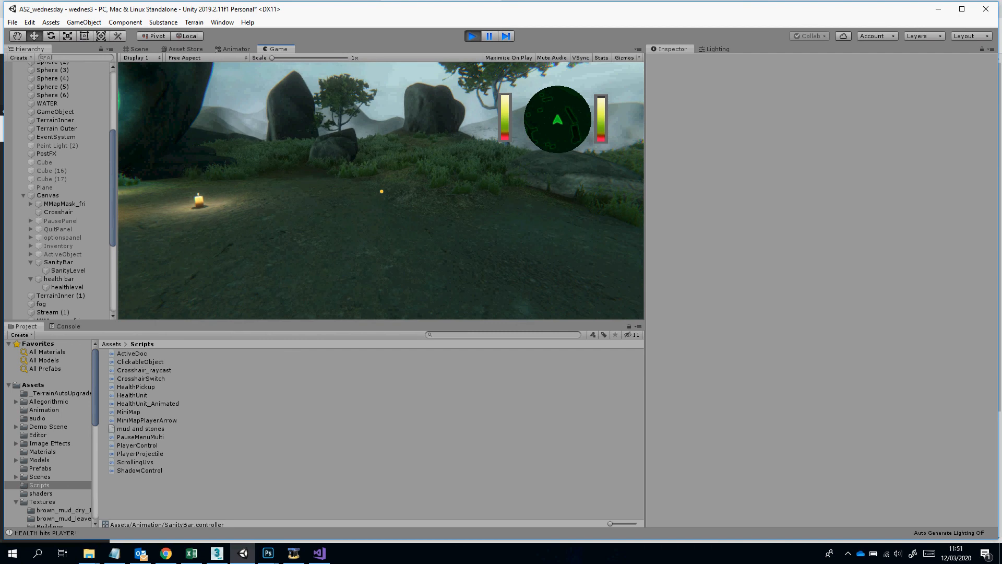
{"action": "key", "text": "Escape"}
{"action": "left_click", "coordinate": [471, 39]}
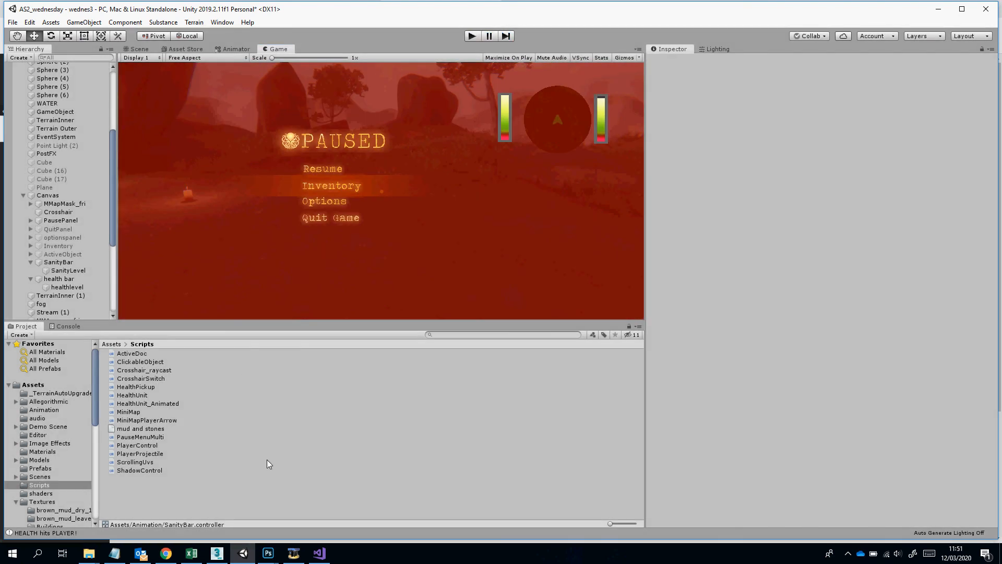